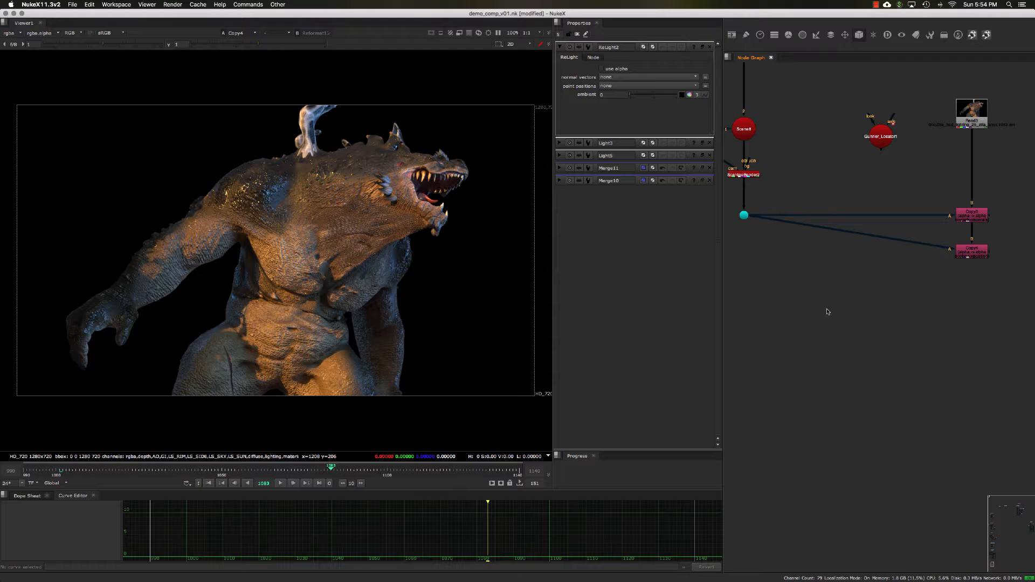
- Locate the ReLight2 node in the node graph and open its properties
left_click_drag(838, 300, 811, 299)
scroll(828, 317, "up", 3)
left_click(788, 260)
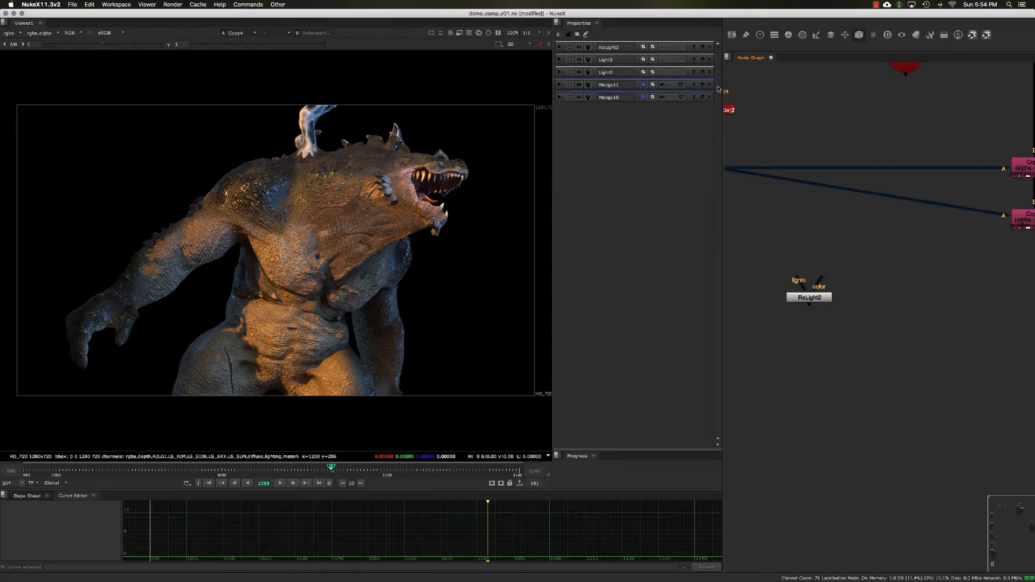
double_click(803, 301)
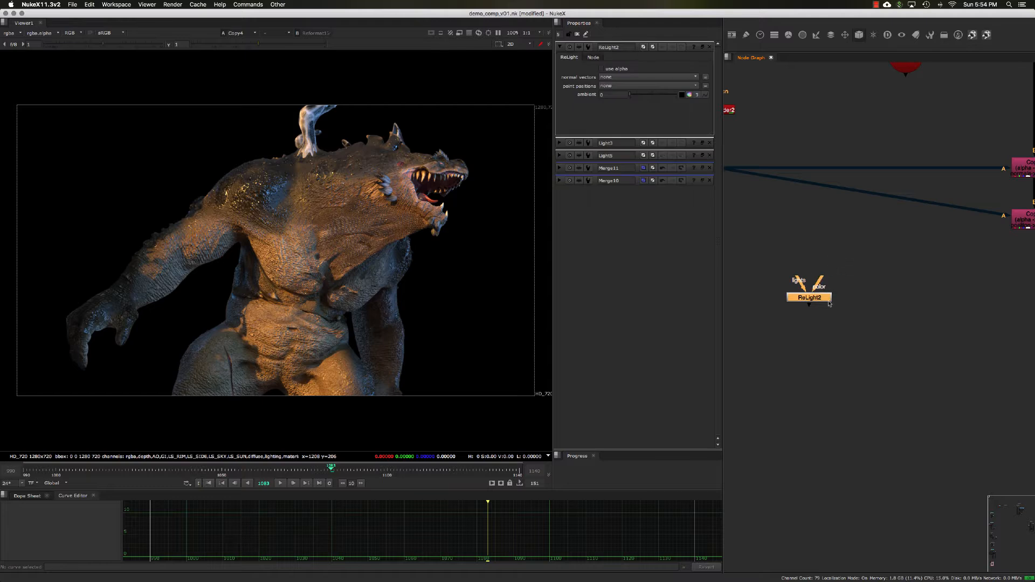
left_click_drag(830, 302, 815, 279)
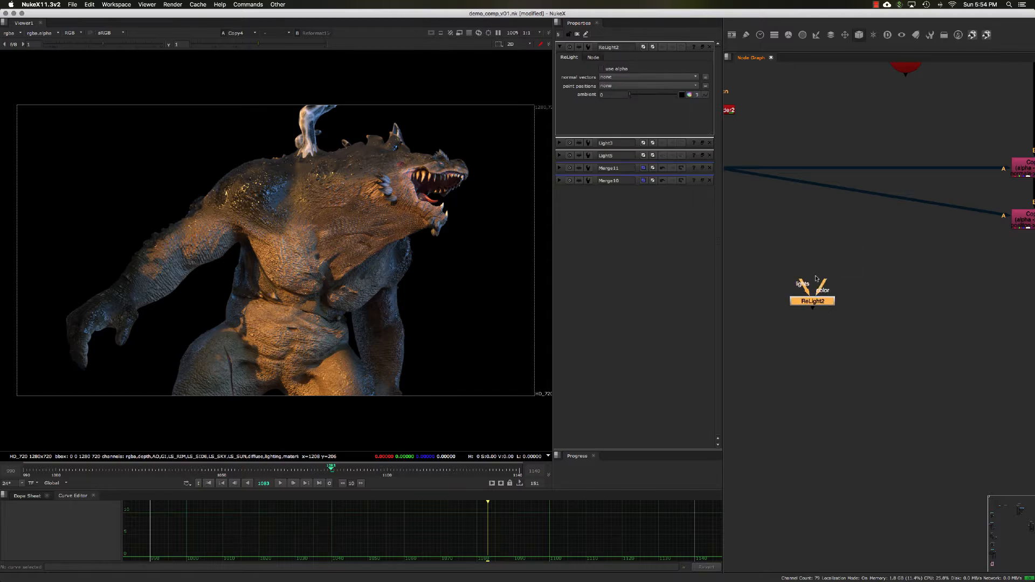
- Connect the ReLight2 node's color input to the Copy4 node and close its properties panel
left_click_drag(774, 246, 783, 238)
left_click(852, 287)
middle_click_drag(857, 309, 835, 296)
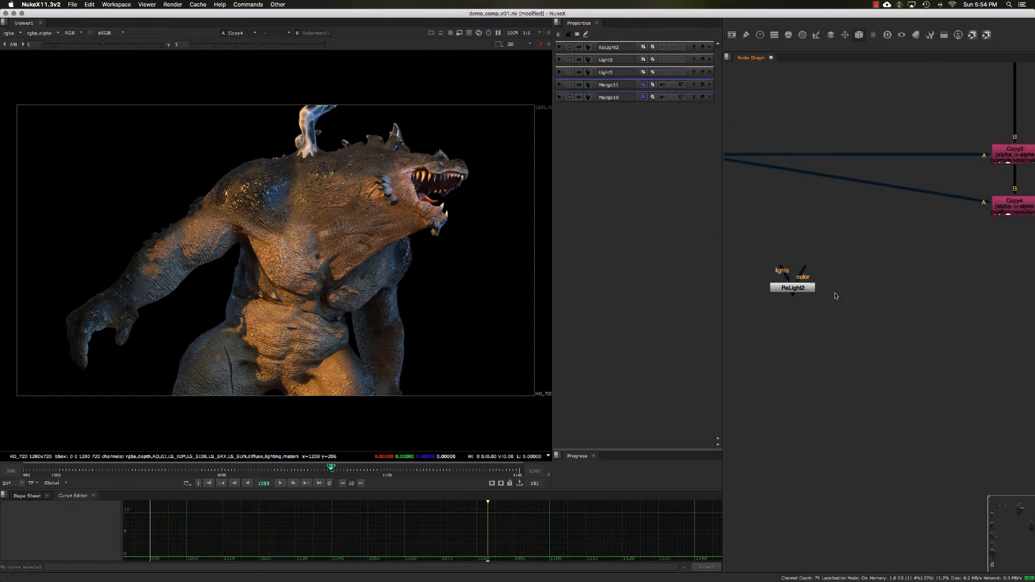
scroll(837, 296, "down", 3)
left_click_drag(819, 294, 824, 296)
left_click(855, 296)
middle_click_drag(848, 296, 847, 290)
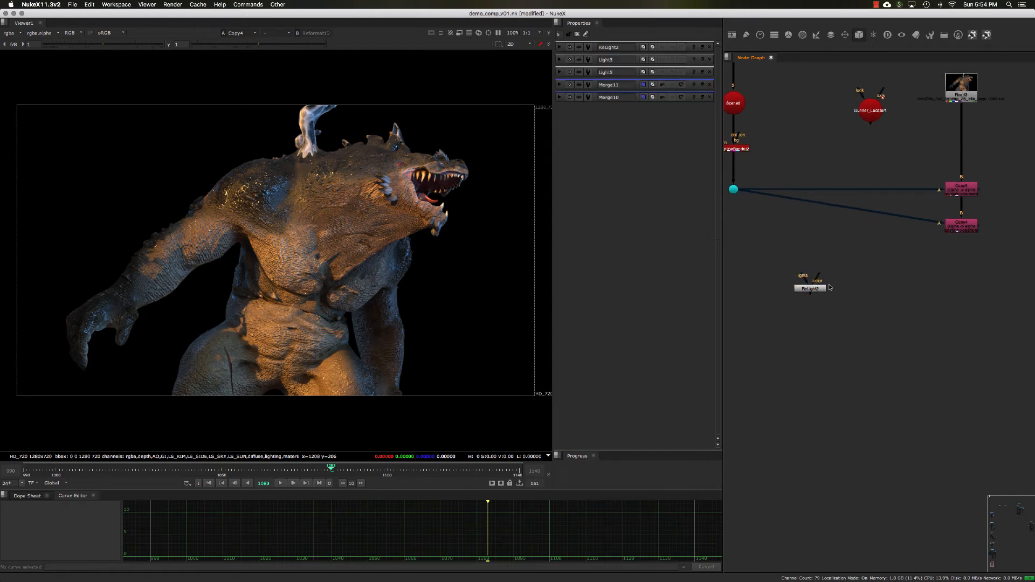
left_click_drag(815, 285, 962, 227)
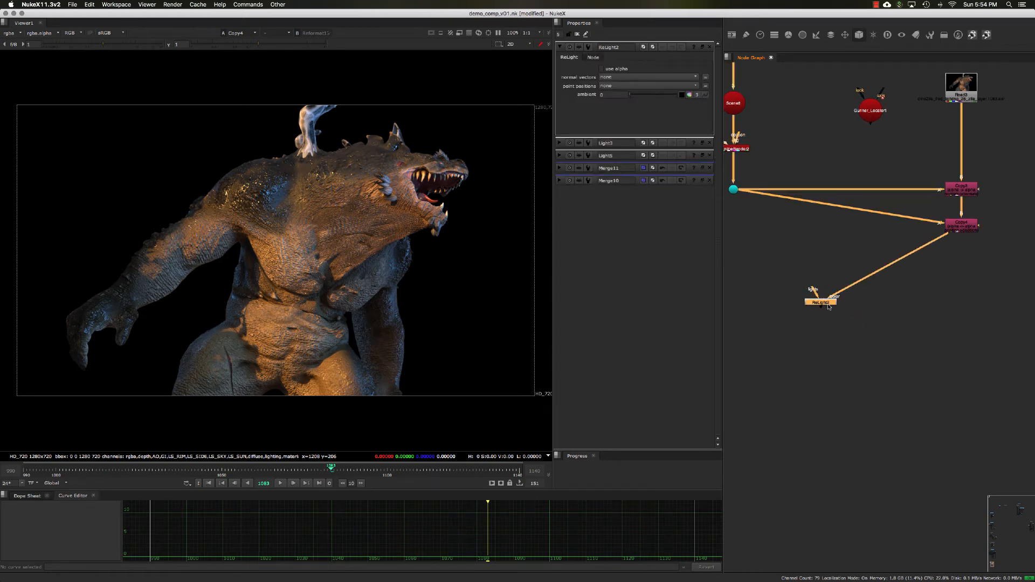
left_click_drag(828, 305, 830, 305)
left_click(702, 48)
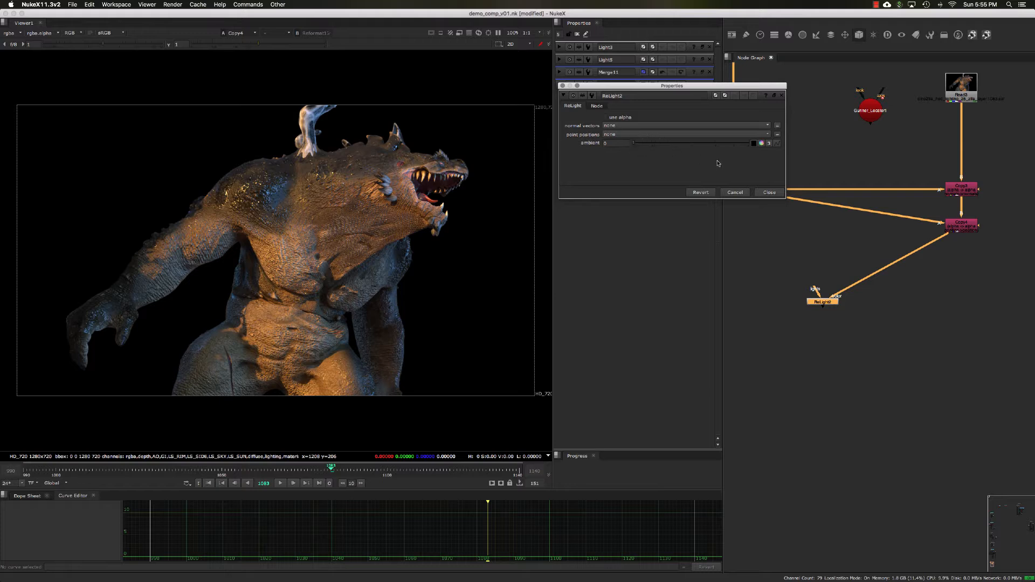
left_click(771, 193)
- View the Read3 render in the viewer and browse its available channel layers
middle_click_drag(934, 102, 947, 95)
left_click(970, 97)
key("2")
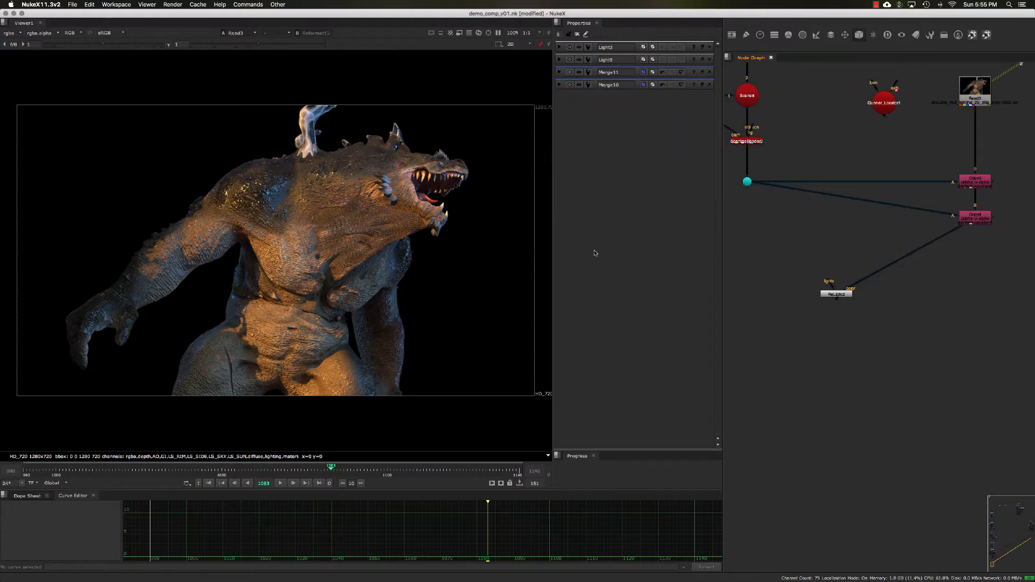
left_click(14, 34)
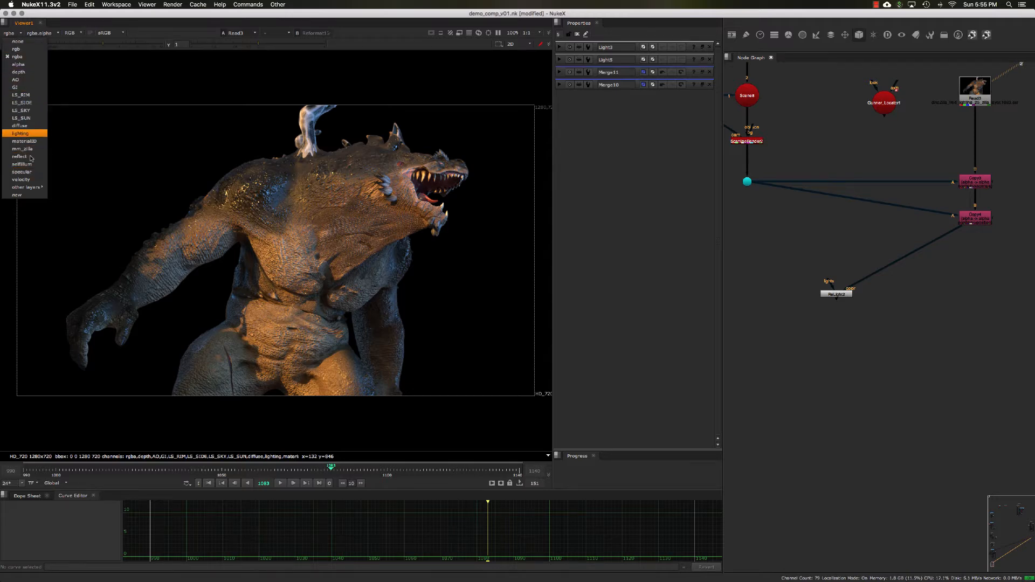
left_click(162, 110)
- Select the ScanlineRender2 node under Scene6 and display its output in the viewer
middle_click_drag(786, 158, 818, 195)
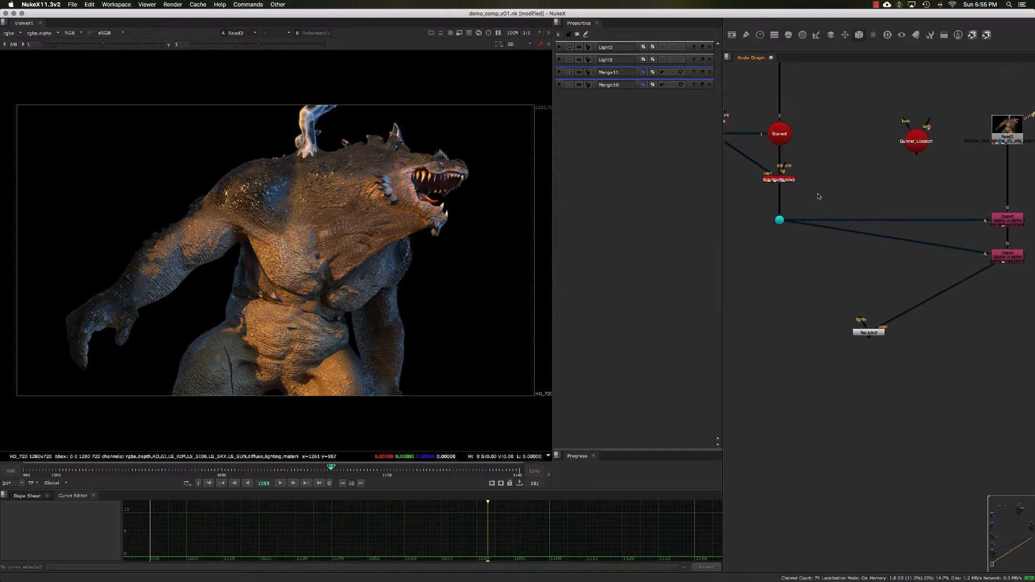
left_click_drag(820, 194, 745, 166)
middle_click_drag(810, 175, 816, 182)
middle_click_drag(811, 71, 808, 157)
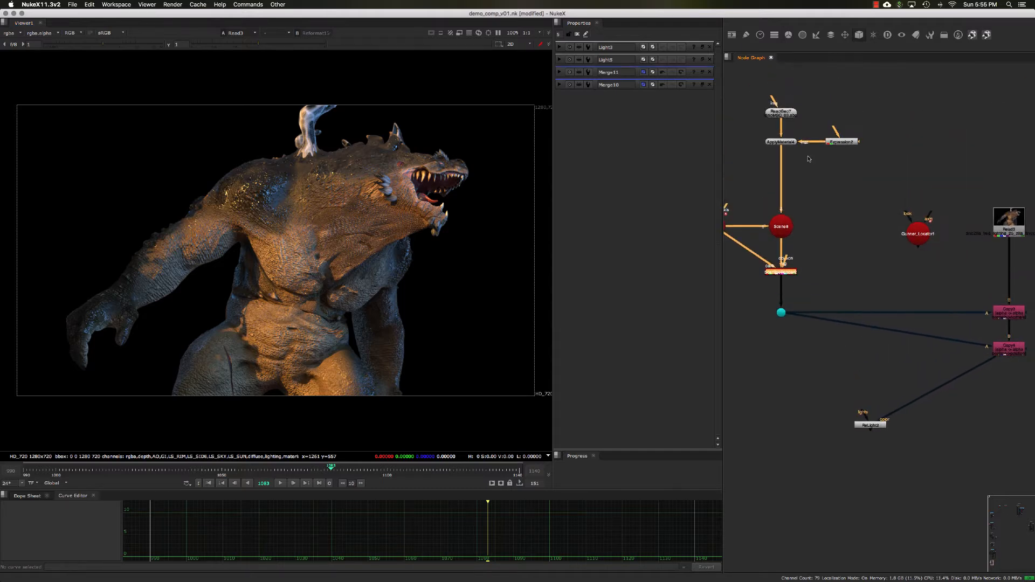
left_click(780, 112)
middle_click_drag(800, 216, 805, 193)
middle_click_drag(808, 282, 827, 265)
left_click_drag(833, 258, 769, 219)
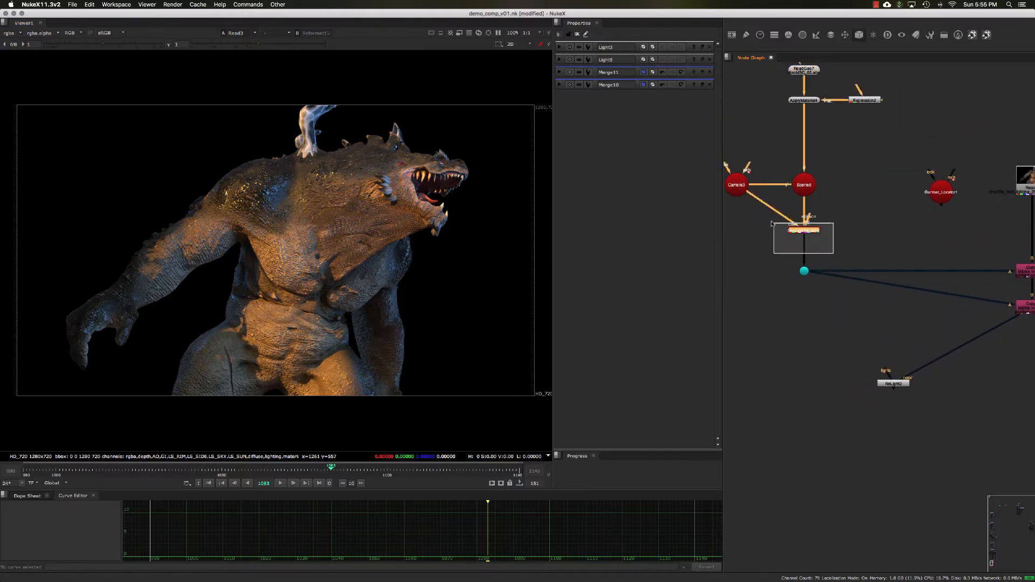
key("1")
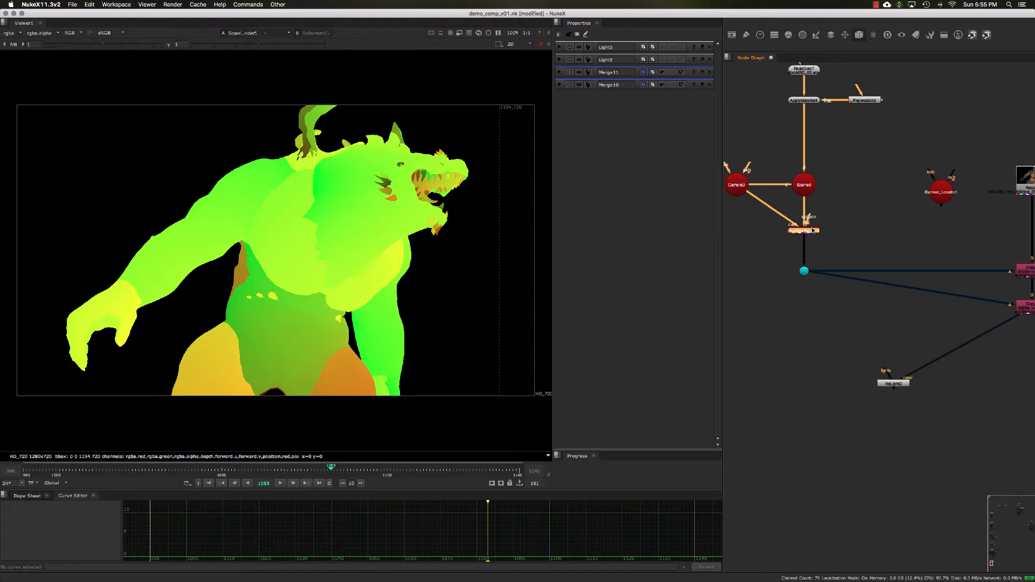
- Open ScanlineRender2's properties and display the normals and position layers in the viewer
double_click(817, 227)
left_click(9, 34)
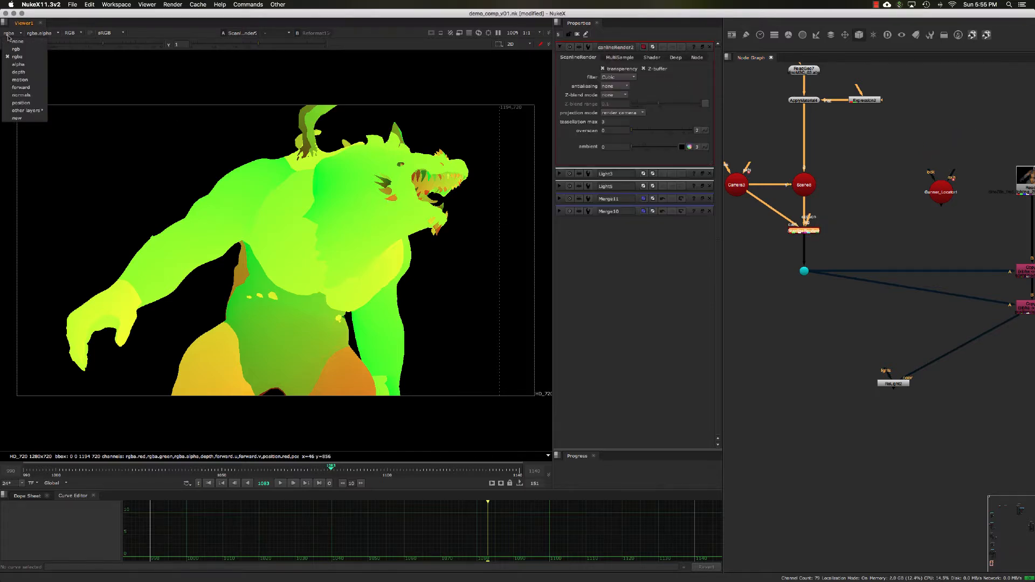
left_click(18, 97)
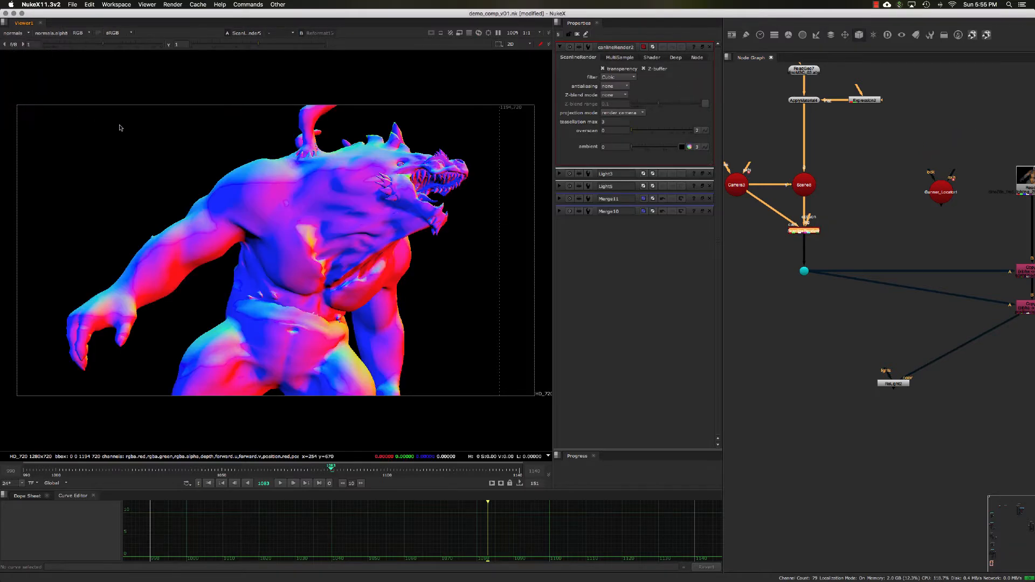
left_click(12, 34)
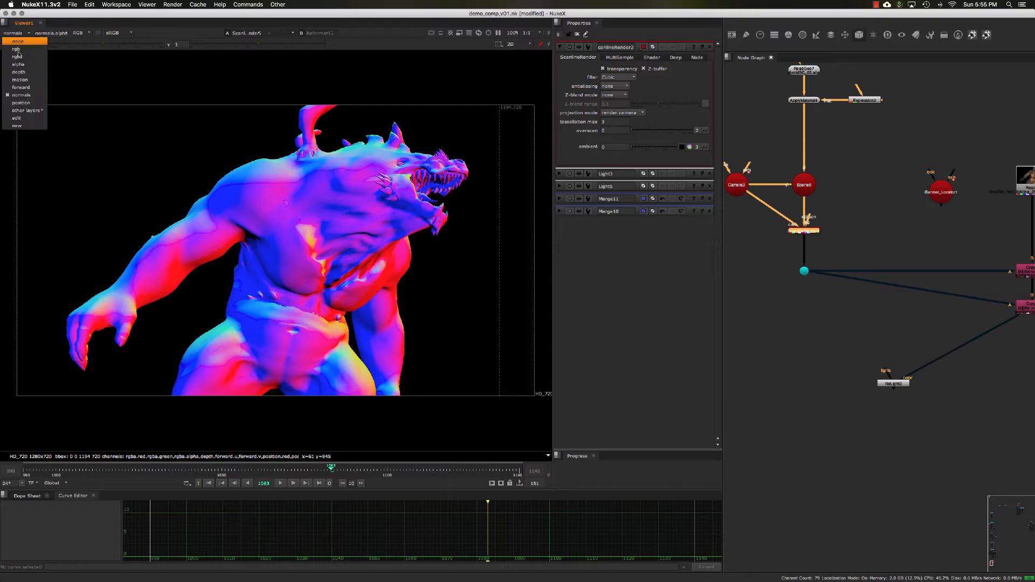
left_click(21, 102)
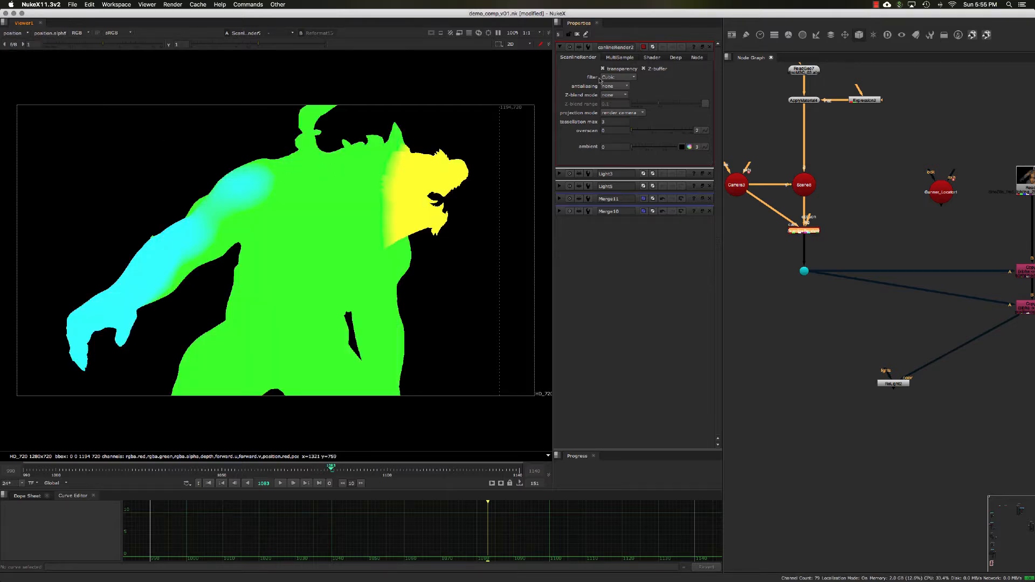
- Inspect ScanlineRender2's MultiSample and Shader tab settings, then close the floating properties
left_click(620, 57)
left_click(702, 46)
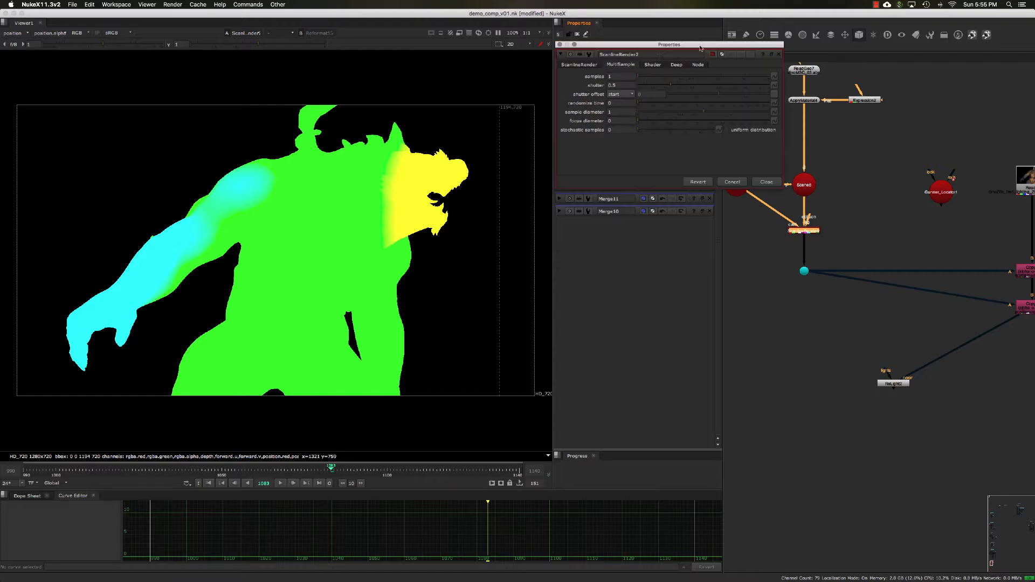
left_click(651, 62)
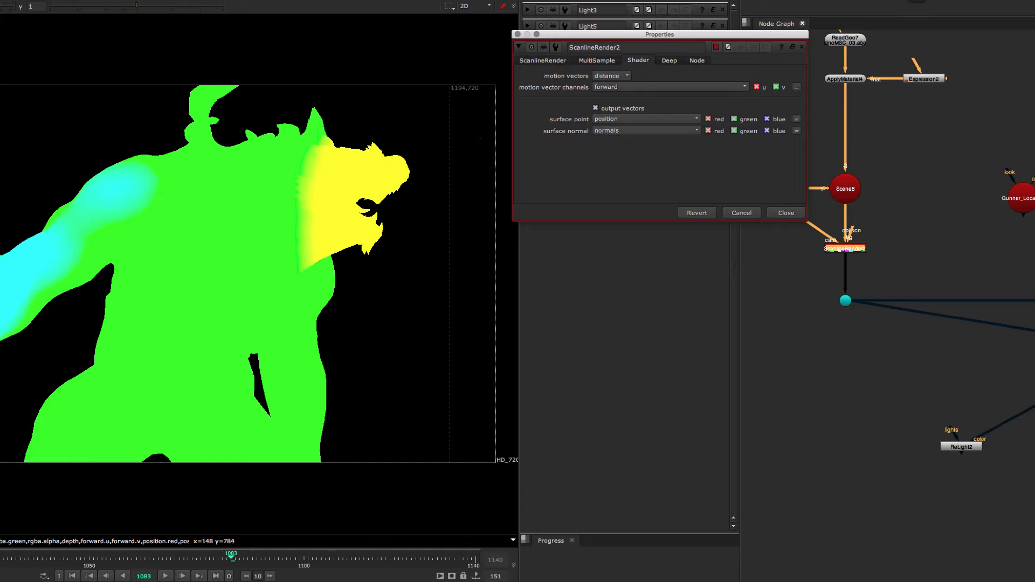
left_click(48, 141)
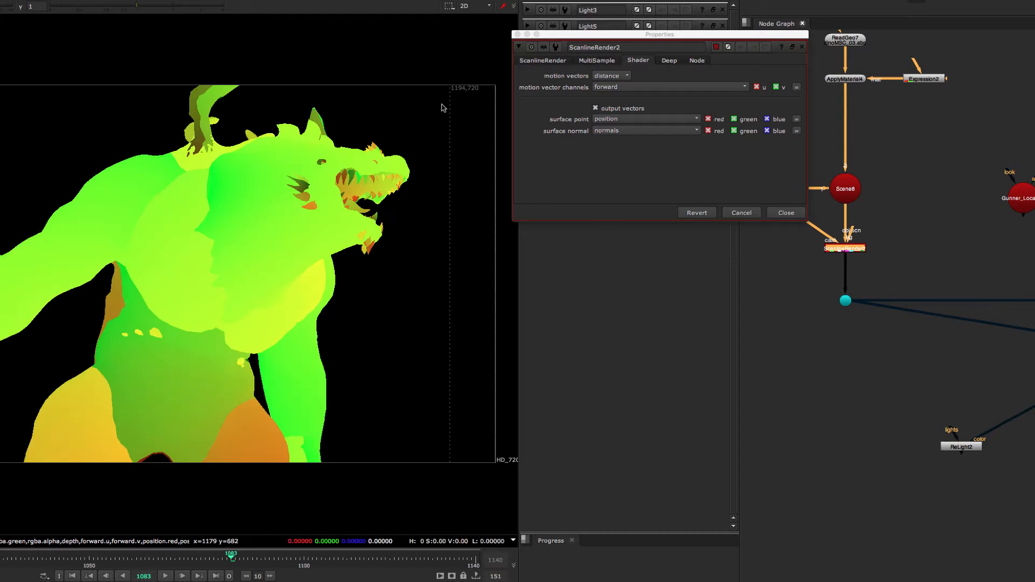
left_click(775, 211)
- Navigate to the Copy3 and Copy4 nodes and view the comp's beauty output
middle_click_drag(973, 232, 910, 216)
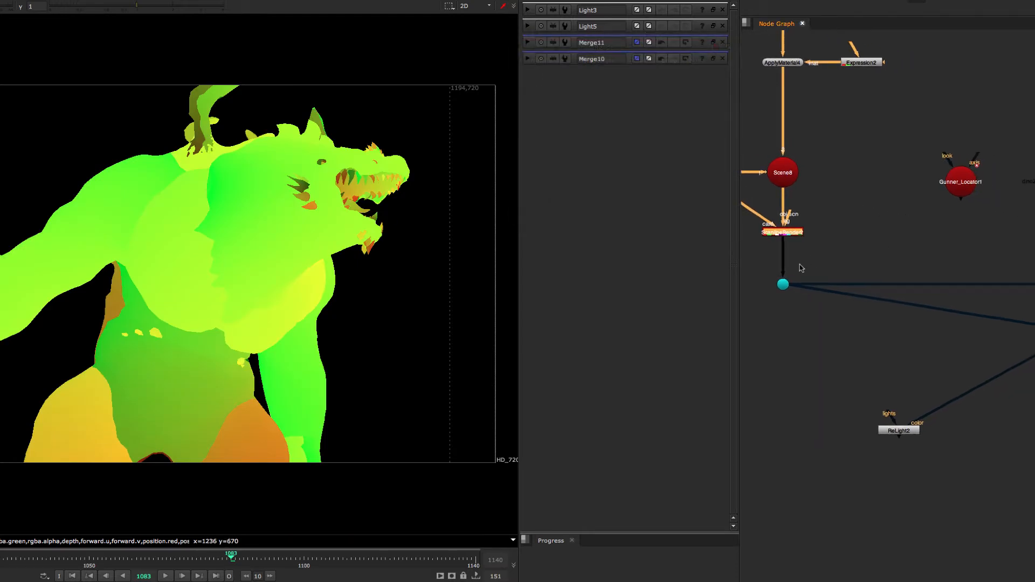
left_click_drag(769, 265, 843, 318)
middle_click_drag(1034, 280, 952, 233)
left_click(1014, 264)
left_click(1028, 250)
key("1")
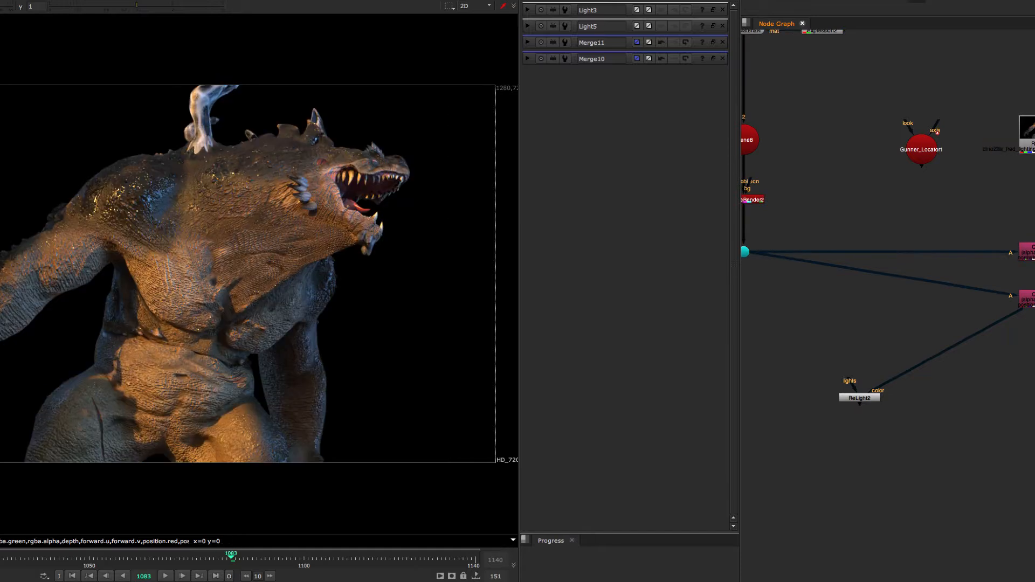
middle_click_drag(1028, 250, 1001, 230)
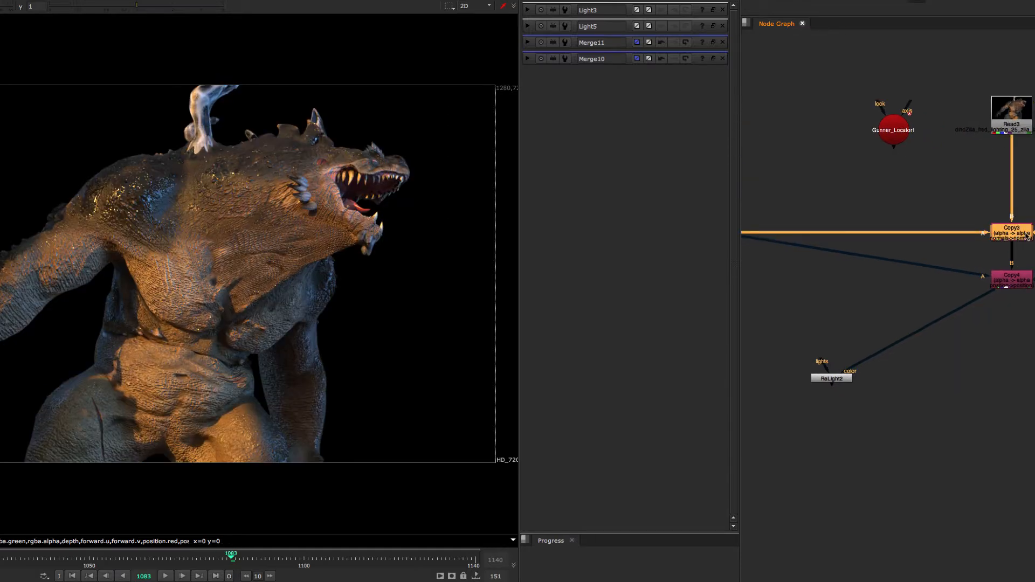
key("1")
scroll(916, 205, "up", 3)
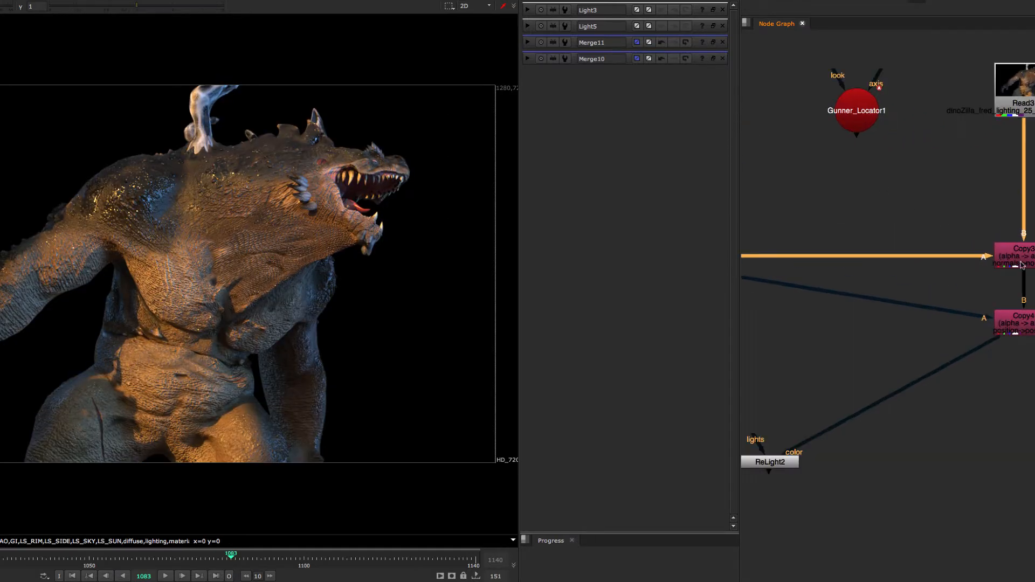
- Open Copy3's properties and review the layer options of its Layer Copy setting
double_click(994, 251)
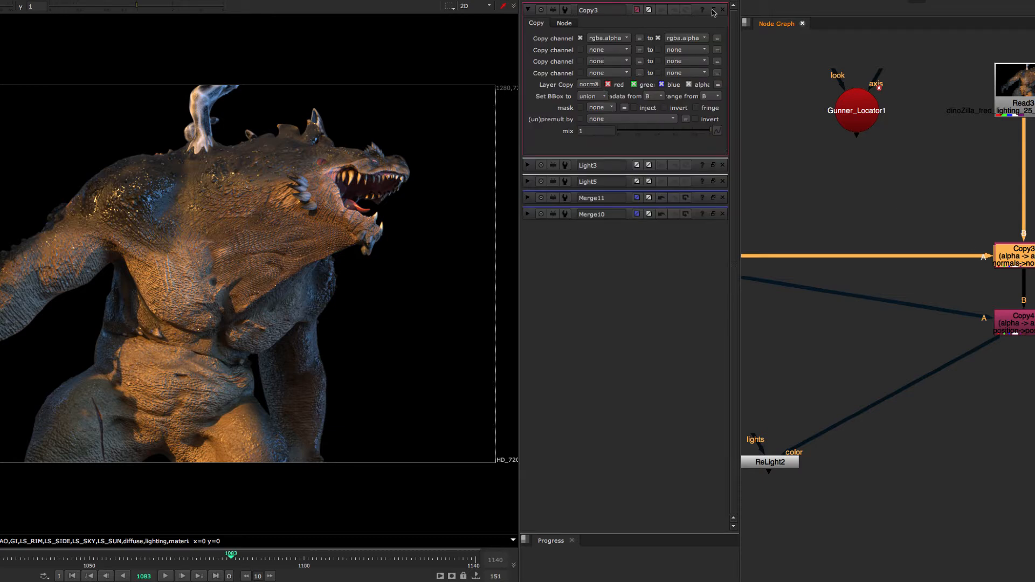
left_click(713, 10)
left_click(592, 94)
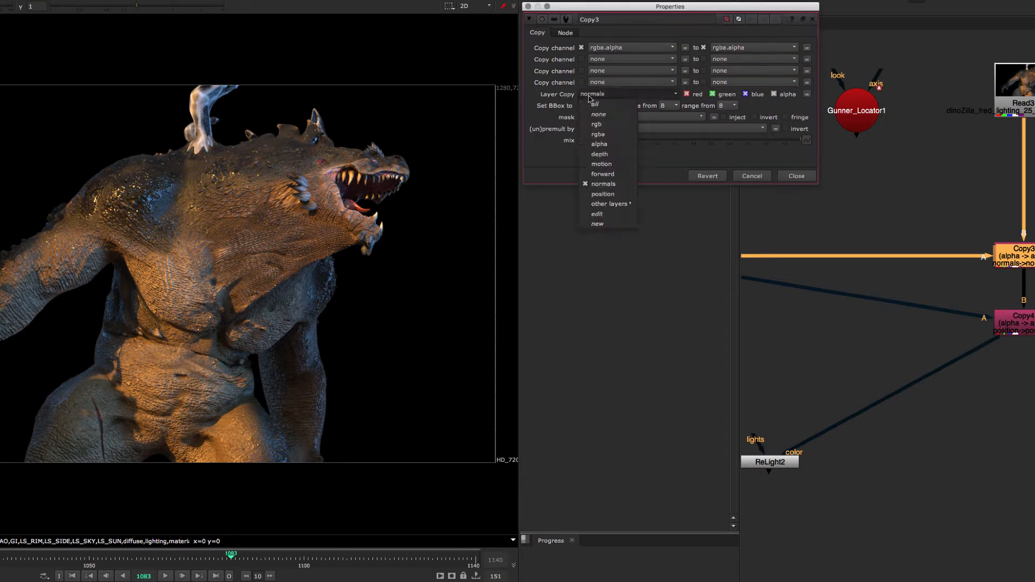
left_click(555, 170)
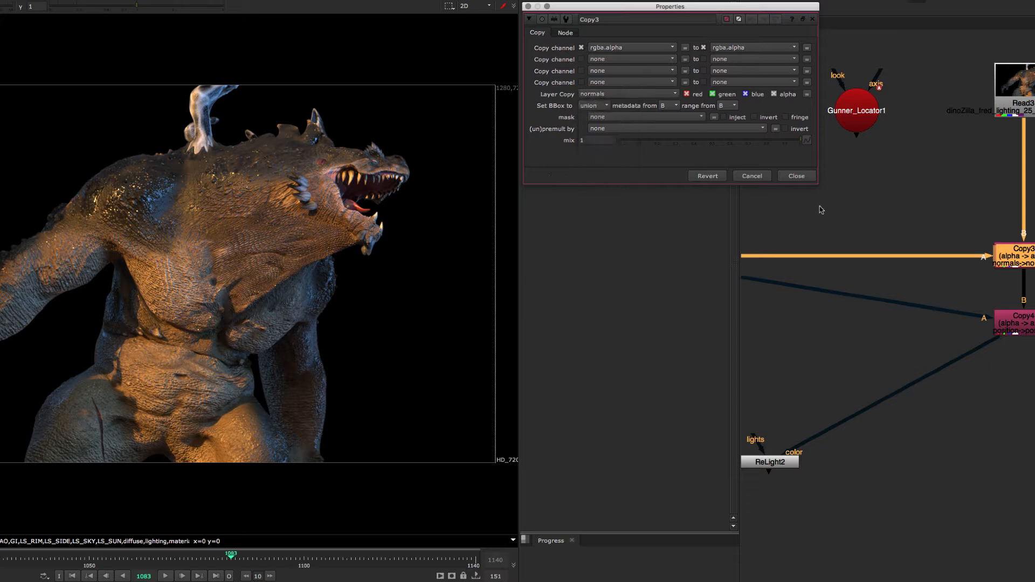
left_click(805, 179)
- Open Copy4's properties and review the layer options of its Layer Copy setting
double_click(1004, 322)
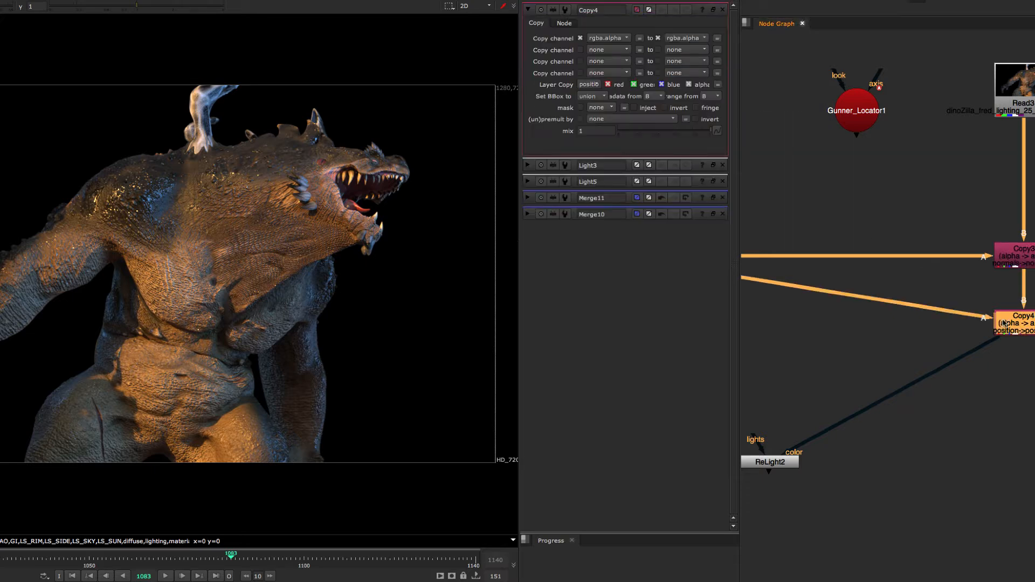
left_click(713, 10)
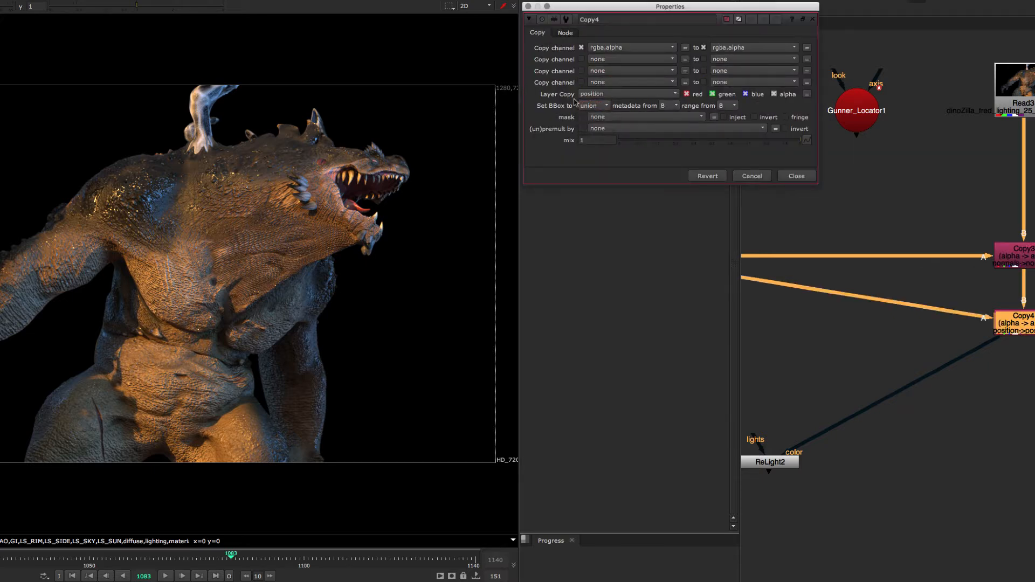
left_click(601, 95)
left_click(554, 102)
- Select the Copy3 and Copy4 nodes and display the diffuse layer in the viewer
left_click_drag(1034, 375, 928, 277)
left_click(920, 276)
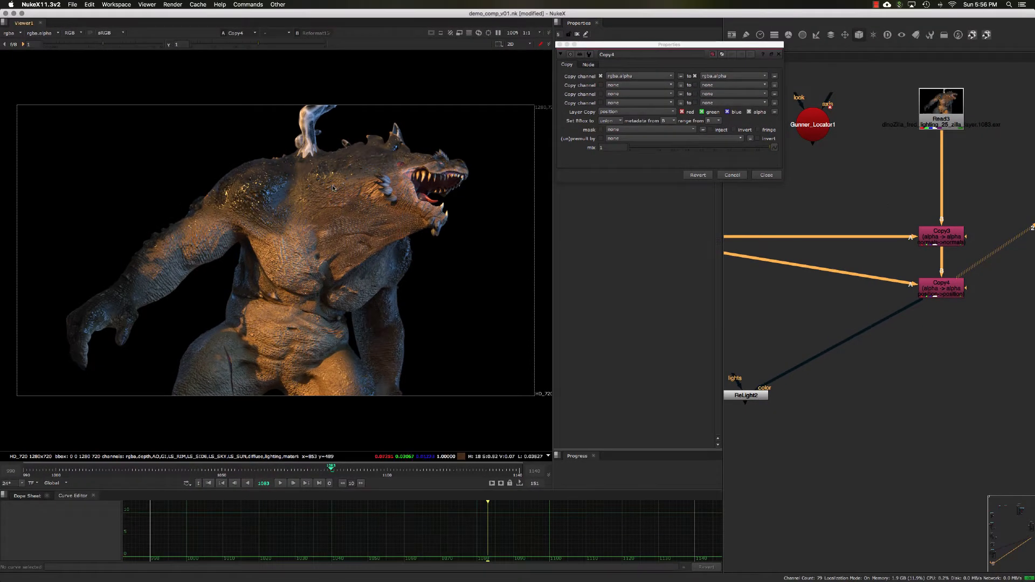
left_click_drag(858, 188, 965, 294)
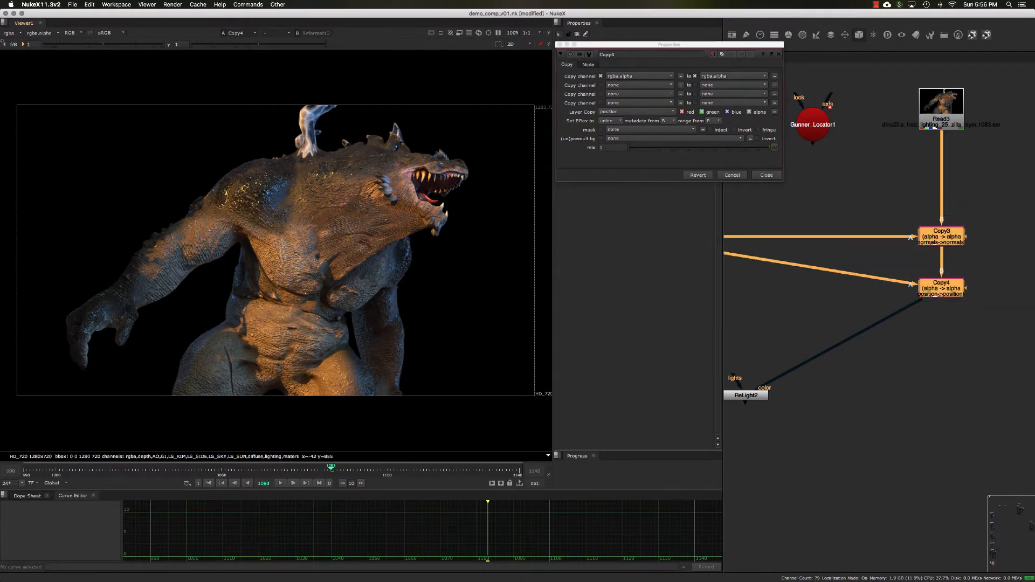
left_click(12, 33)
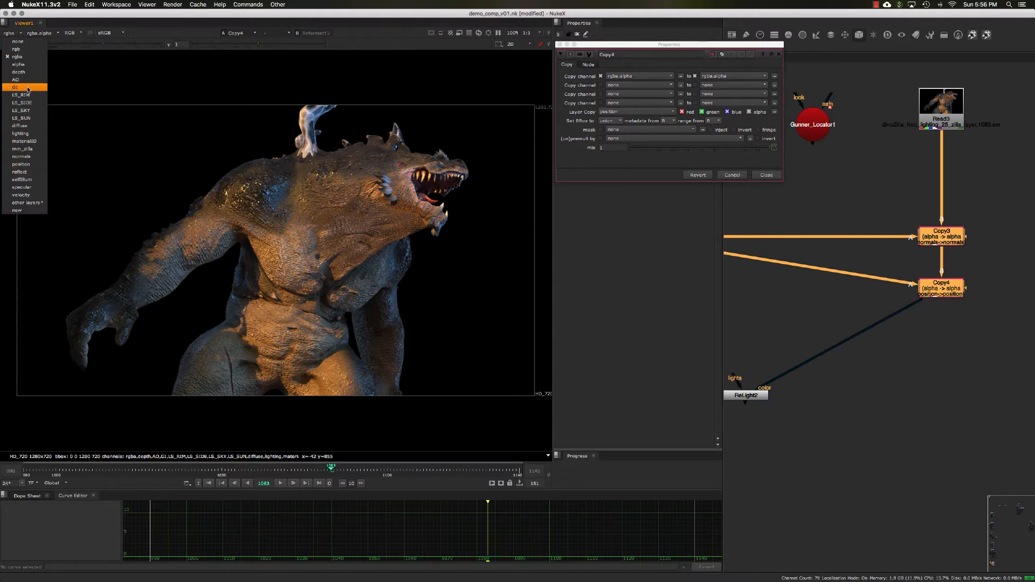
left_click(24, 126)
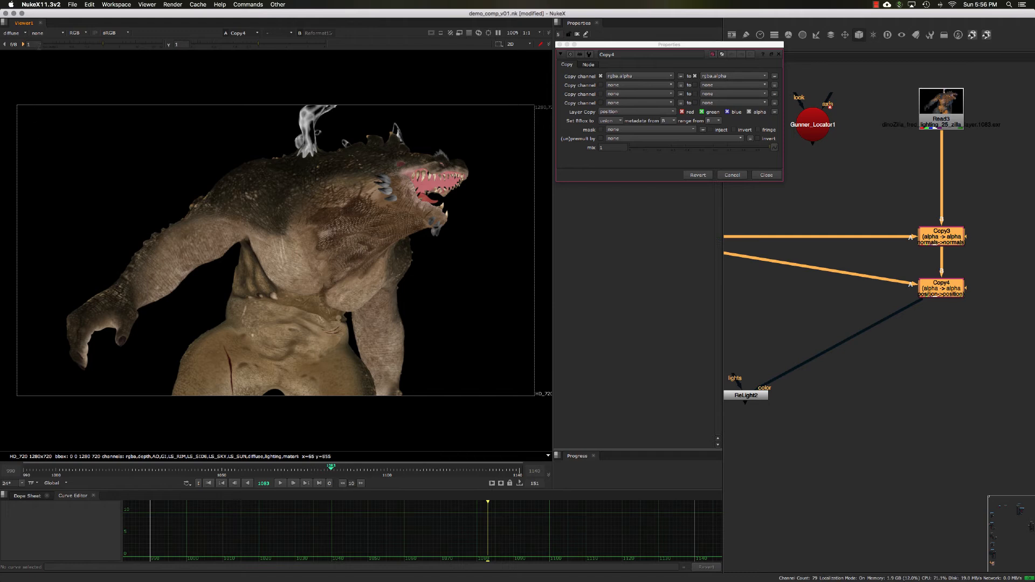
- Display the position, normals and rgba layers in the viewer in turn
left_click(12, 33)
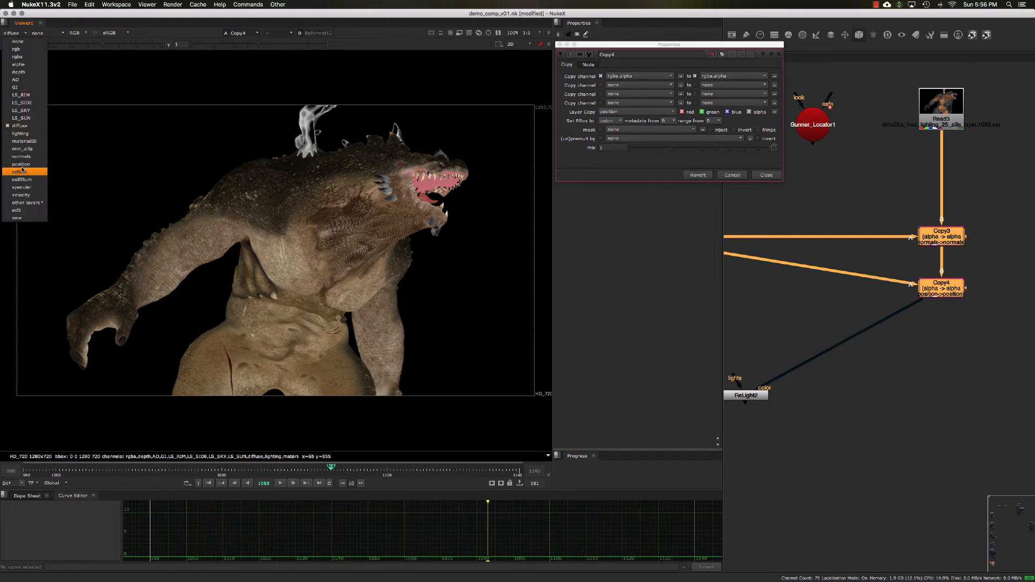
left_click(21, 164)
left_click(14, 33)
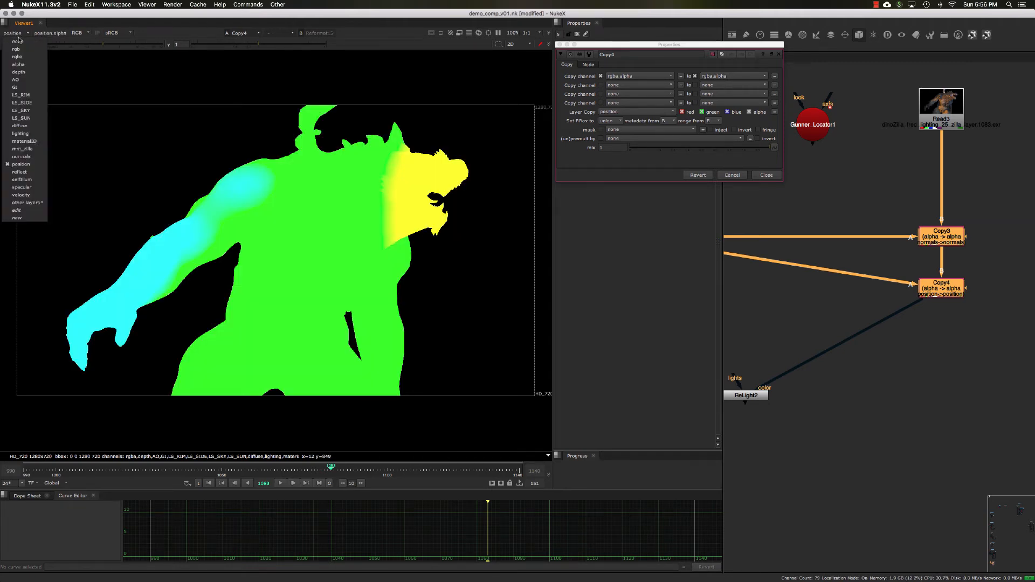
left_click(22, 158)
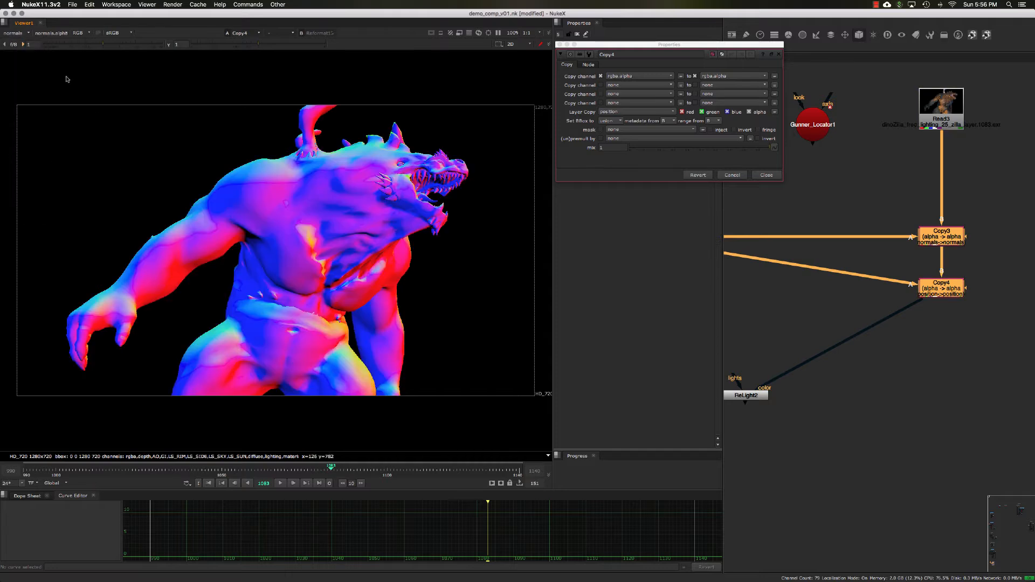
left_click(20, 35)
left_click(19, 46)
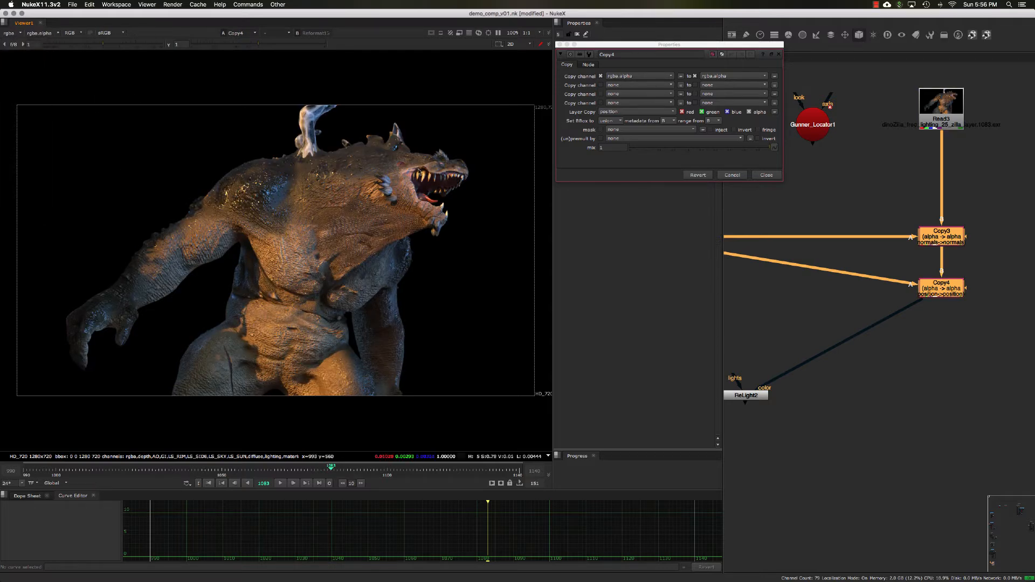
- Connect ReLight2's color input to the Copy4 node
middle_click_drag(811, 284, 841, 281)
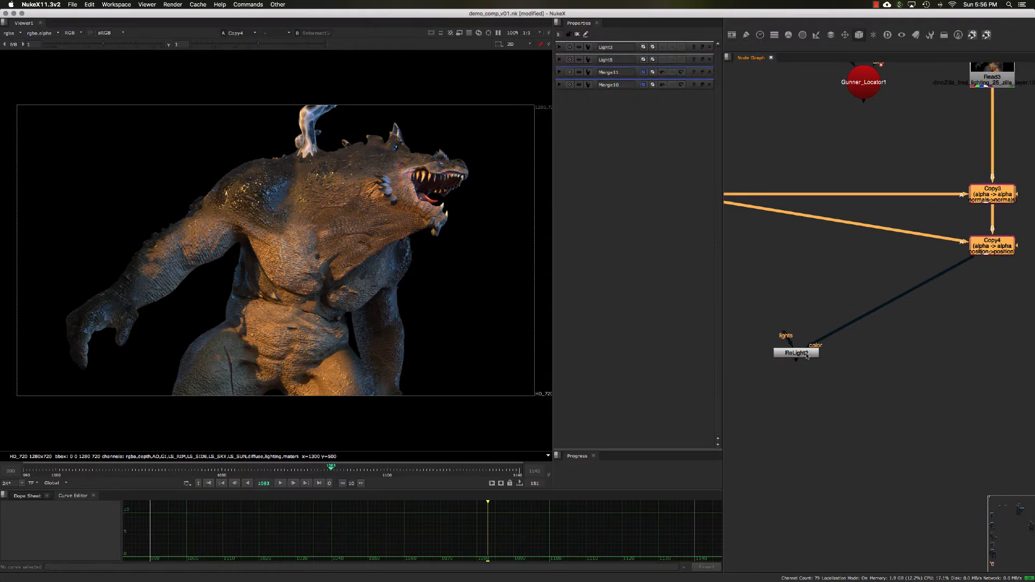
left_click(808, 355)
left_click_drag(808, 357, 992, 247)
scroll(888, 266, "down", 3)
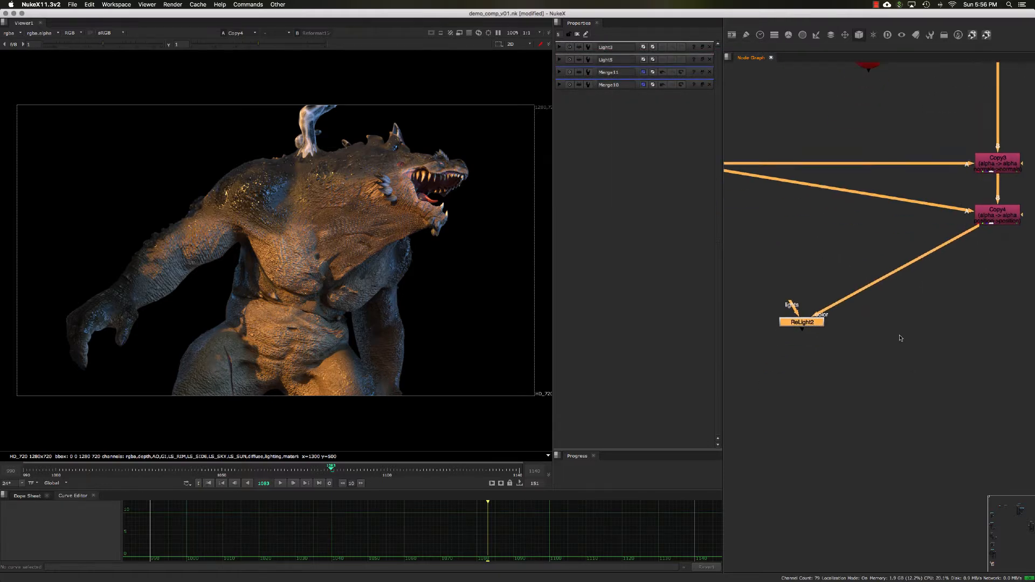
- Survey the node graph around ReLight2, the ScanlineRender, cameras and Gunner_Locator1
middle_click_drag(874, 343, 862, 337)
left_click_drag(817, 323, 856, 339)
middle_click_drag(856, 340, 861, 333)
left_click_drag(861, 334, 790, 353)
middle_click_drag(819, 349, 855, 328)
mouse_move(828, 331)
left_mouse_down()
mouse_move(791, 342)
mouse_move(812, 339)
left_mouse_up()
scroll(859, 343, "down", 2)
middle_click_drag(799, 305, 817, 316)
scroll(795, 342, "up", 3)
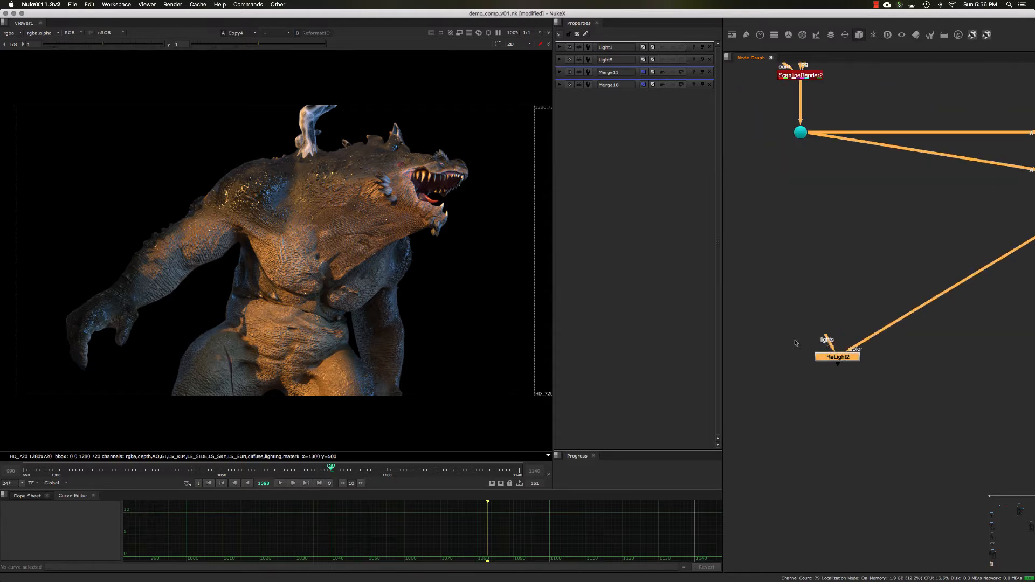
left_click_drag(826, 322, 835, 301)
left_click_drag(827, 336, 800, 281)
middle_click_drag(779, 345, 807, 322)
middle_click_drag(820, 251, 784, 283)
scroll(819, 269, "down", 3)
scroll(803, 296, "down", 2)
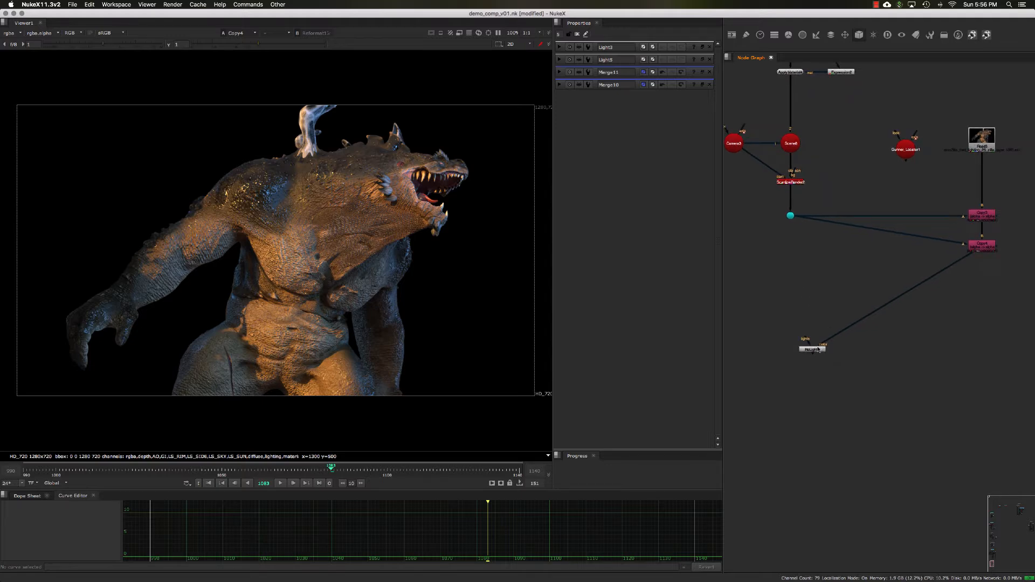
left_click(818, 348)
left_click(800, 304)
- Open Gunner_Locator1's properties and inspect the locator in the 3D viewer
double_click(908, 152)
key("Tab")
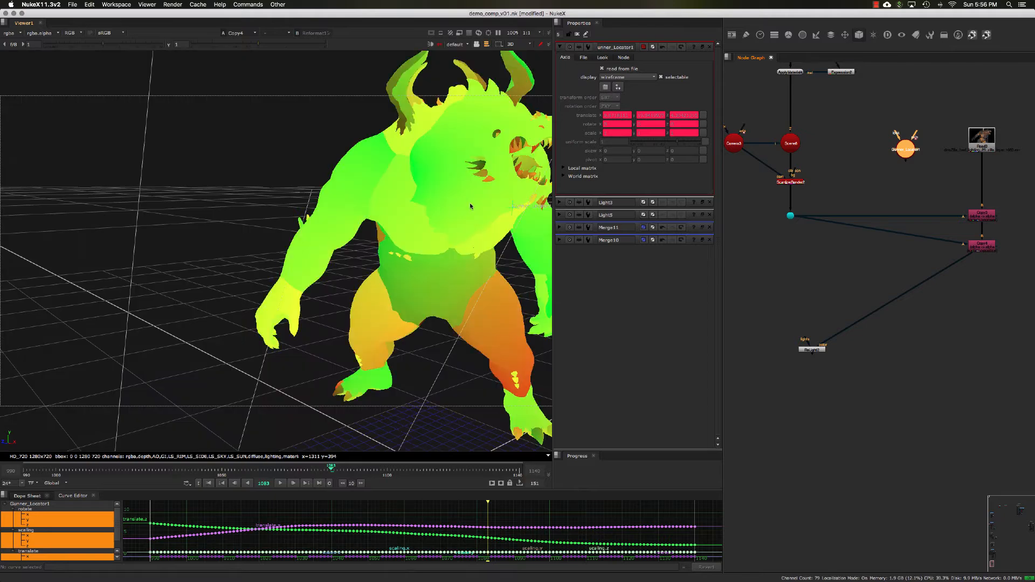
scroll(469, 207, "up", 5)
left_click_drag(385, 210, 426, 231, "super")
scroll(364, 199, "down", 4)
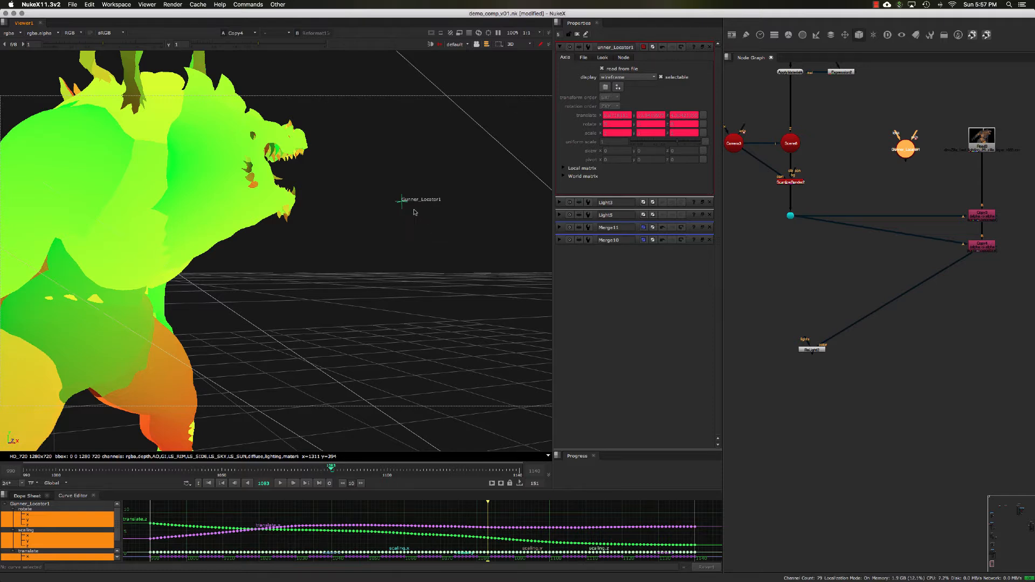
- Move Gunner_Locator1 aside and create a Light node beneath it
left_click(768, 270)
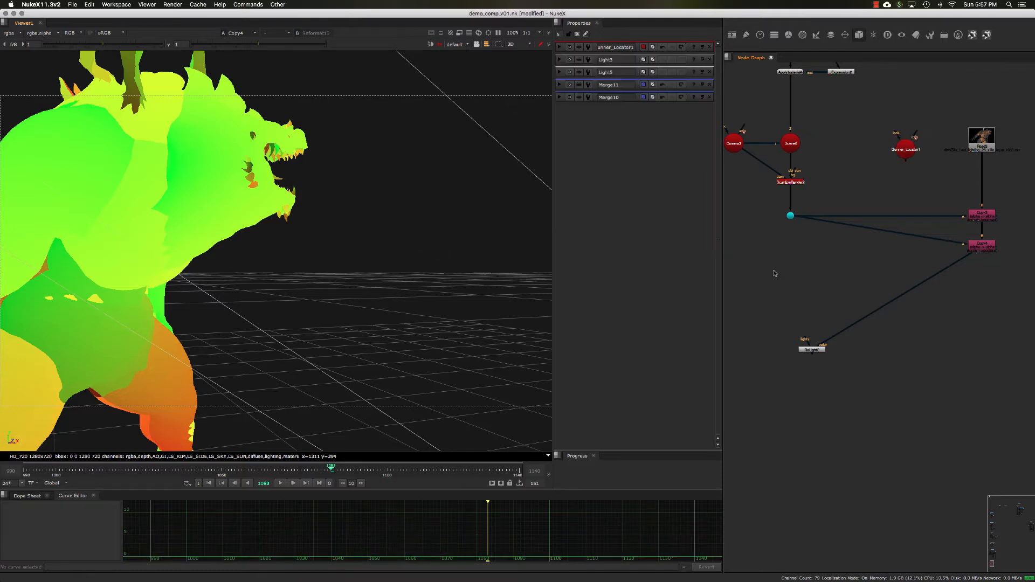
left_click_drag(904, 147, 775, 221)
middle_click_drag(812, 248, 870, 240)
left_click(807, 264)
key("Tab")
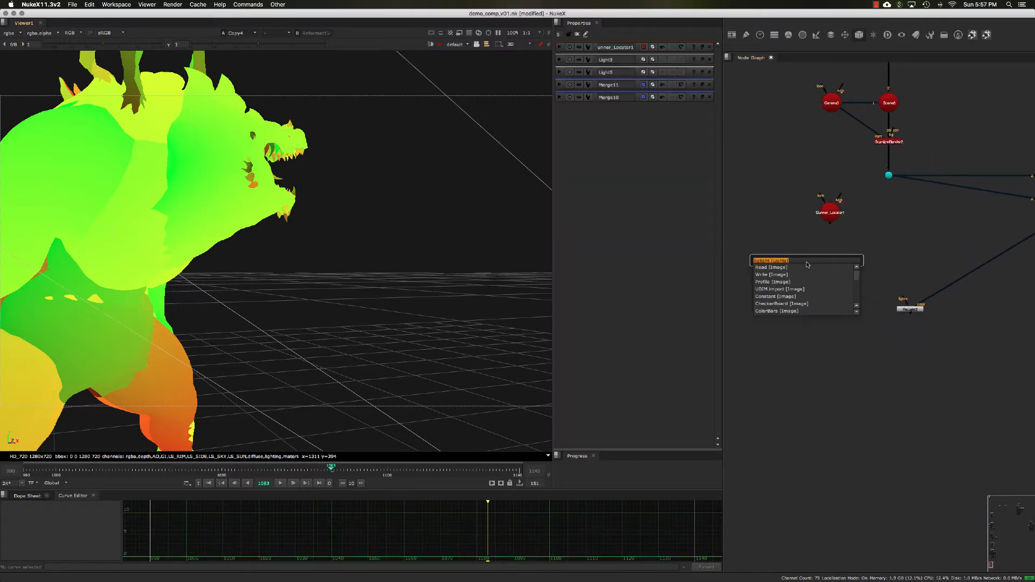
type("light")
key("Return")
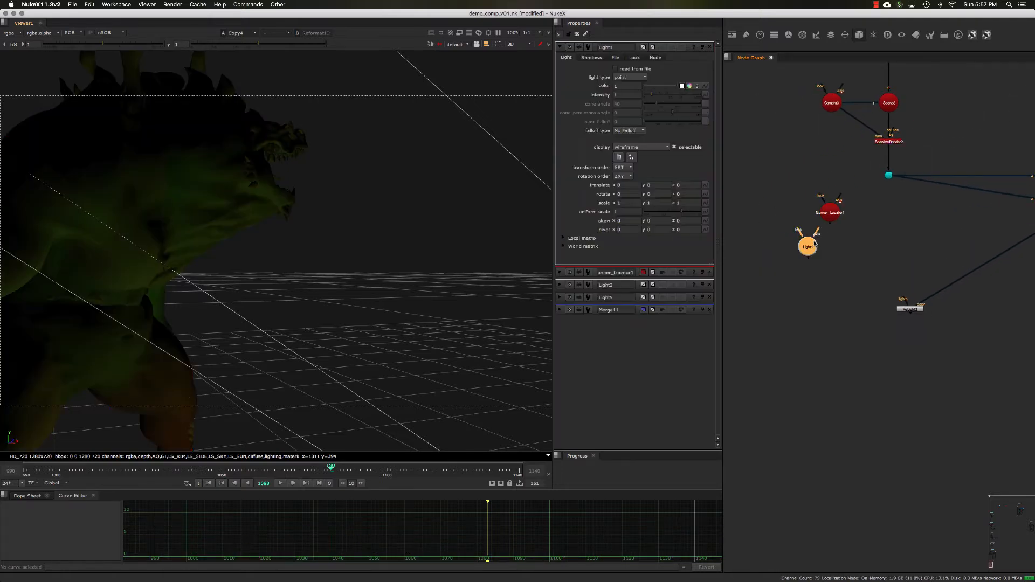
- Connect Light1's axis input to Gunner_Locator1 and place the light below the locator
left_click_drag(815, 244, 800, 256)
scroll(811, 252, "up", 3)
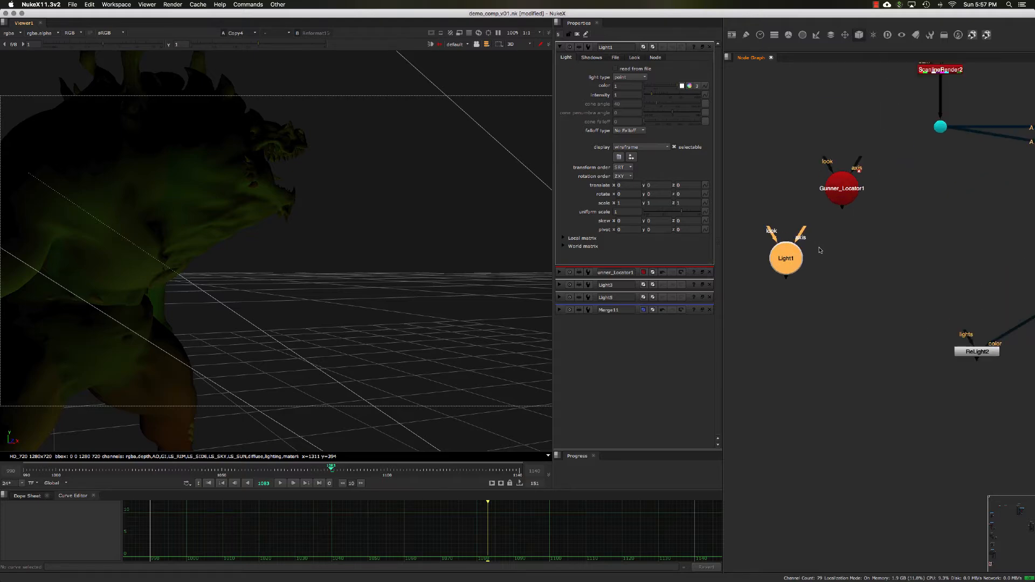
key("f")
mouse_move(385, 254)
left_mouse_down("super")
mouse_move(386, 280)
mouse_move(335, 257)
mouse_move(376, 257)
left_mouse_up("super")
scroll(386, 280, "down", 5)
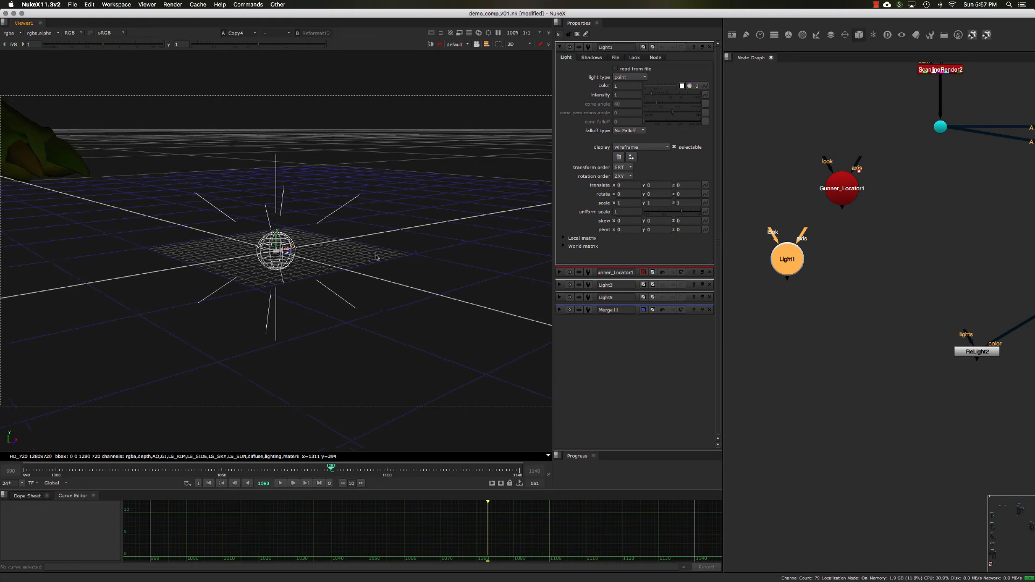
left_click_drag(779, 251, 832, 190)
left_click_drag(804, 239, 832, 189)
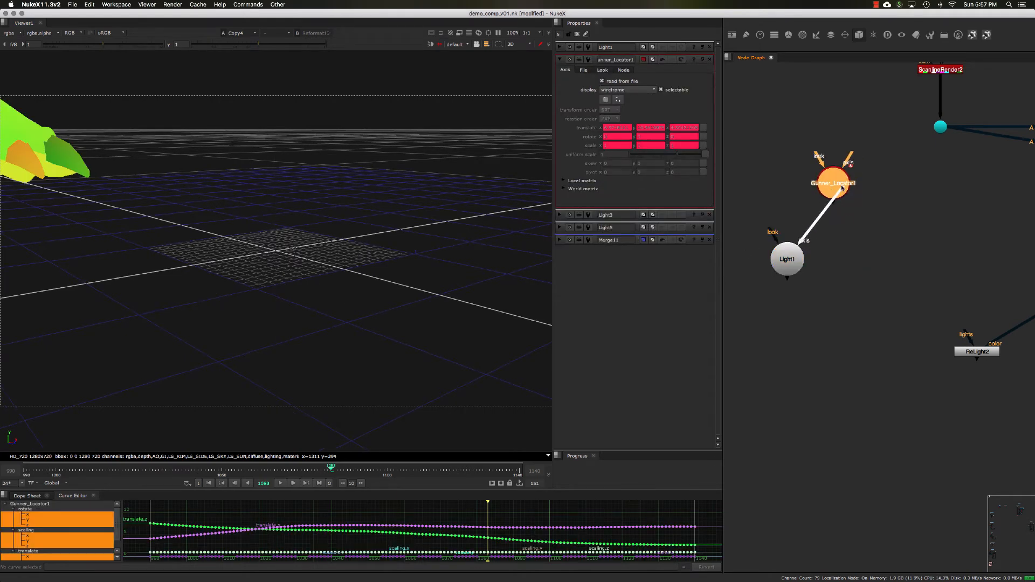
left_click_drag(787, 264, 830, 261)
key("f")
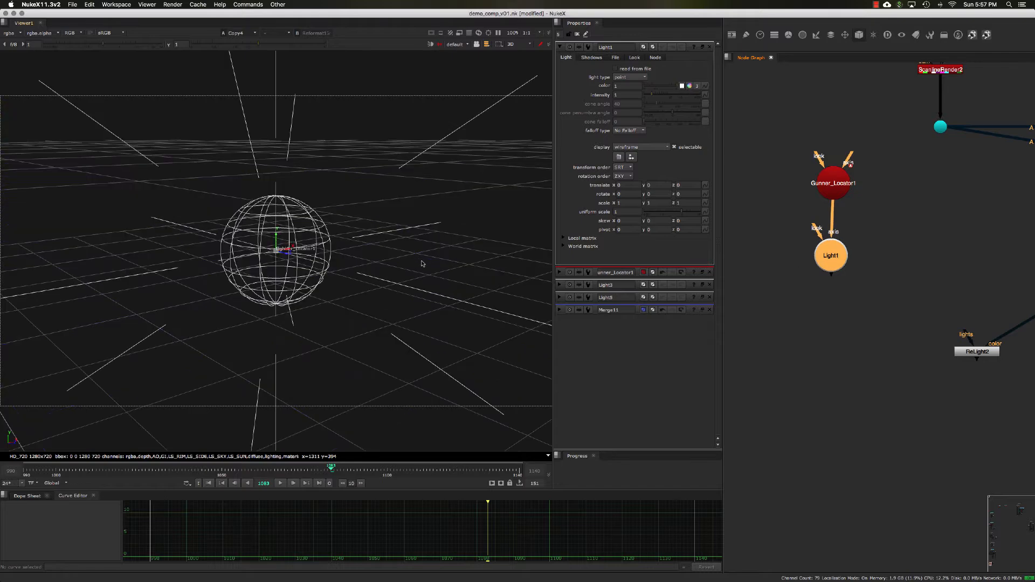
- Set Light1's light type to spot and its intensity to 12
middle_click_drag(351, 262, 242, 266, "alt")
left_click_drag(242, 266, 284, 264, "super")
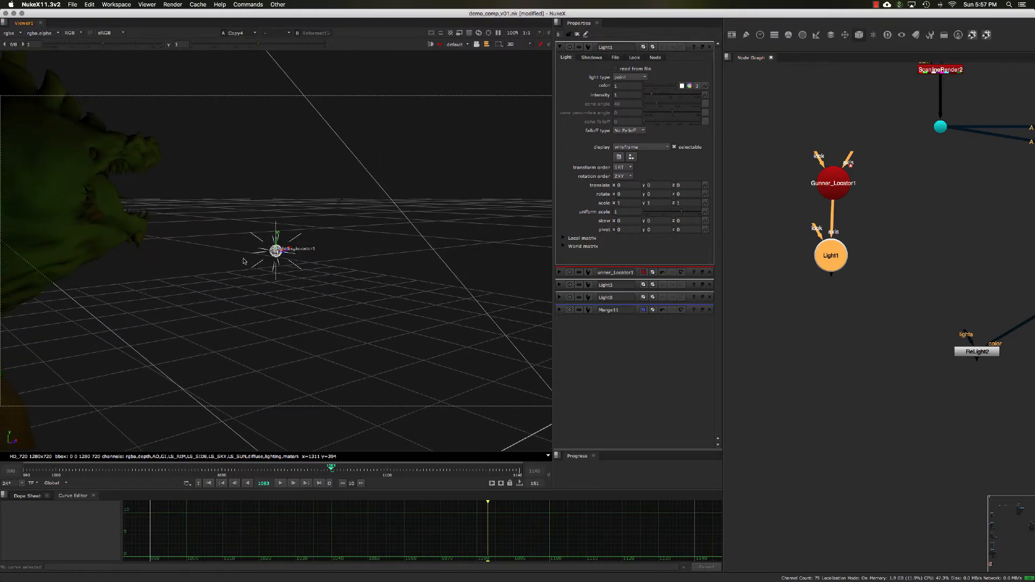
middle_click_drag(283, 265, 186, 271, "alt")
left_click_drag(186, 271, 229, 290, "super")
left_click_drag(229, 290, 353, 273, "alt")
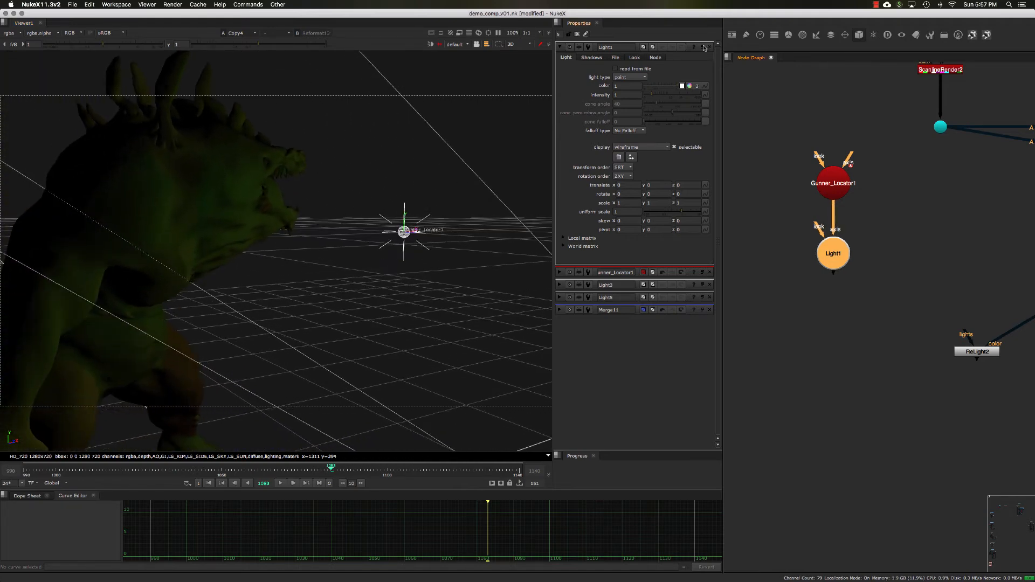
left_click(704, 48)
left_click_drag(703, 48, 690, 51)
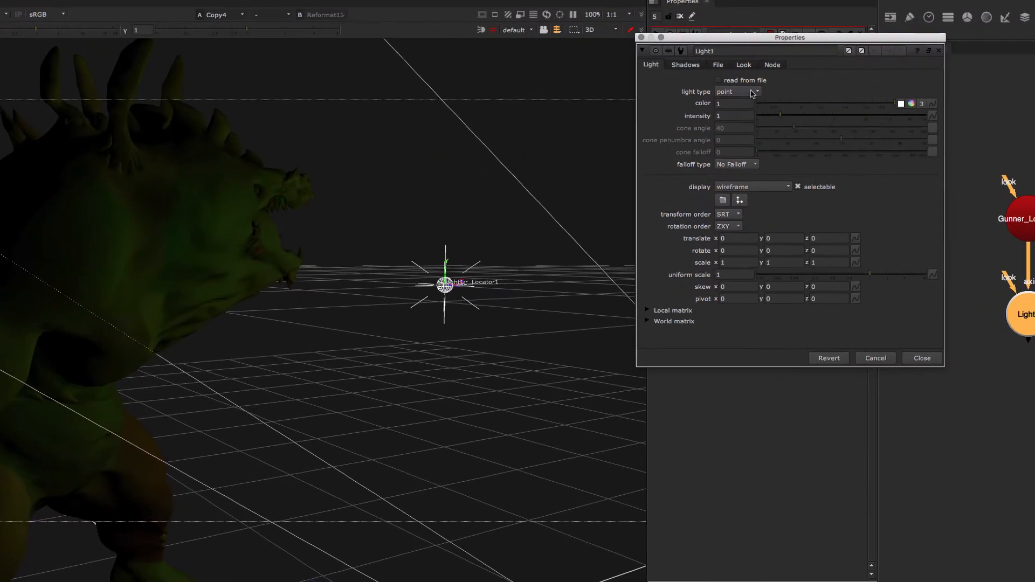
left_click(618, 89)
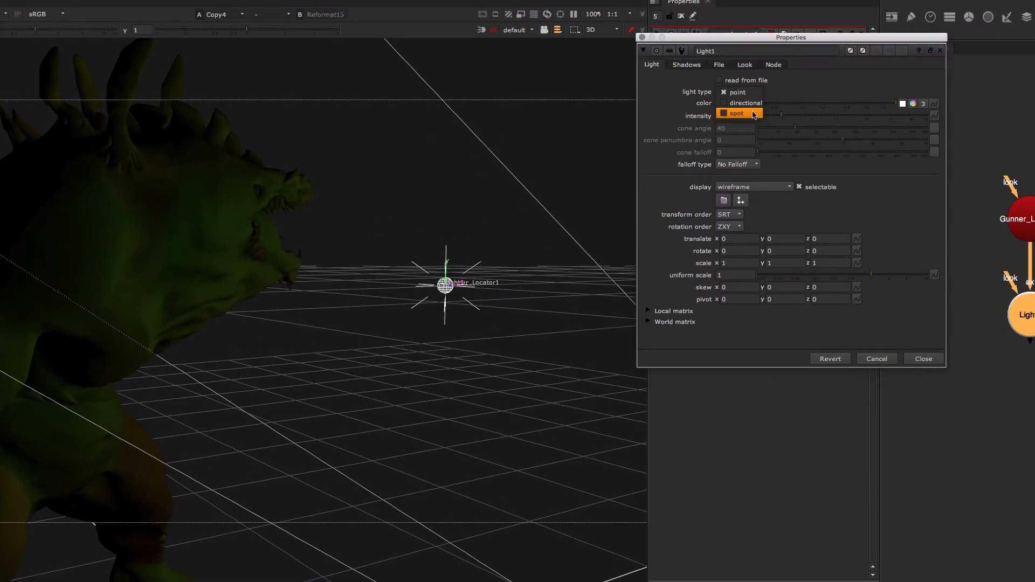
left_click(751, 114)
left_click(738, 116)
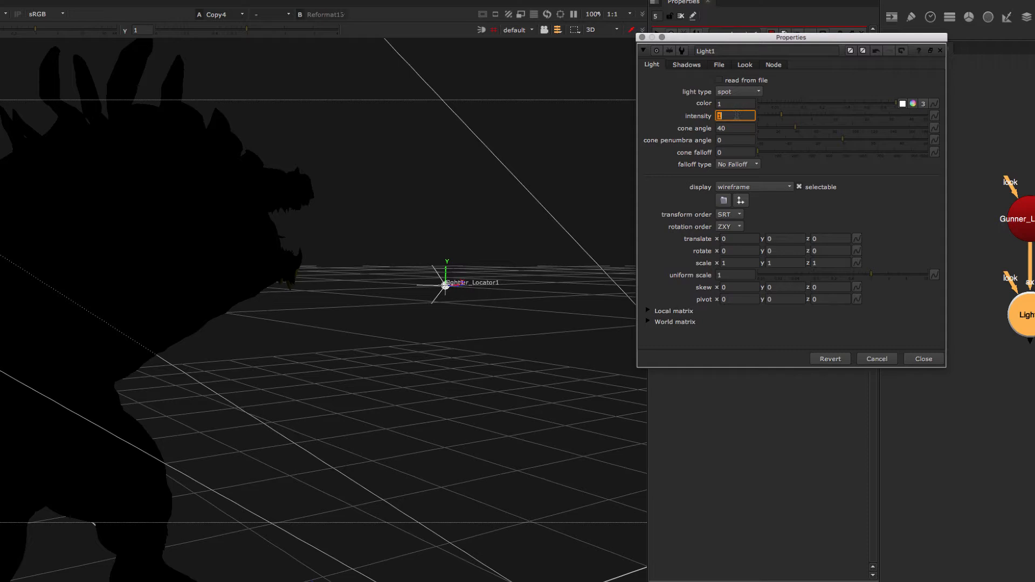
type("2")
key("Tab")
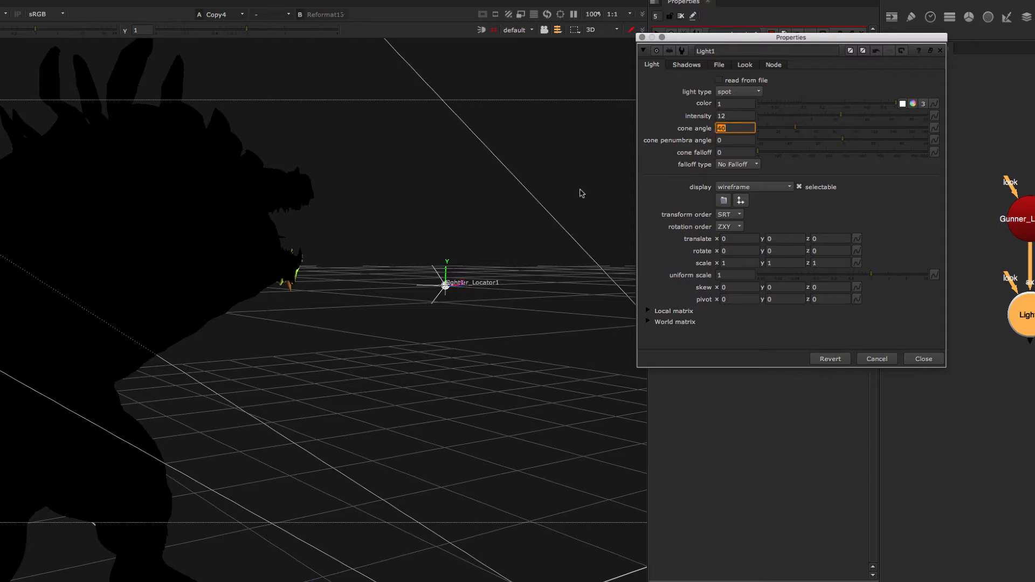
- Set the spot light's cone angle to 80
left_click_drag(582, 193, 478, 211)
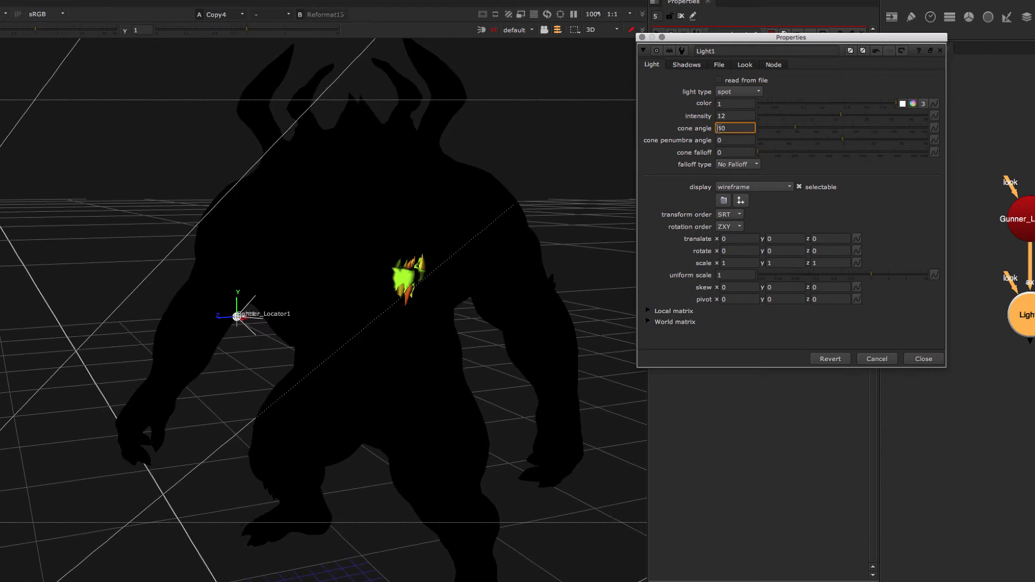
key("Up")
key("Up")
key("Up")
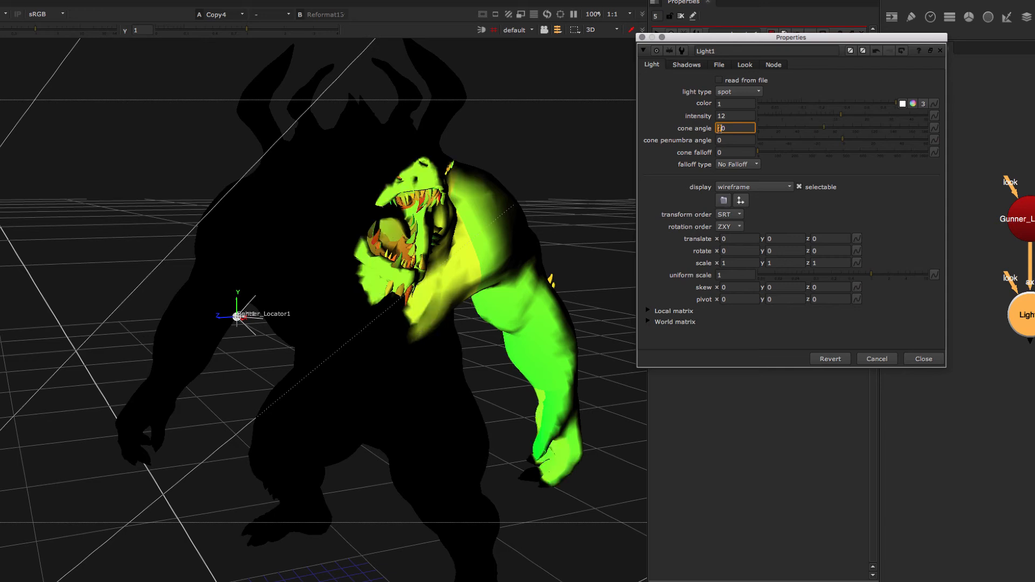
key("Up")
key("Down")
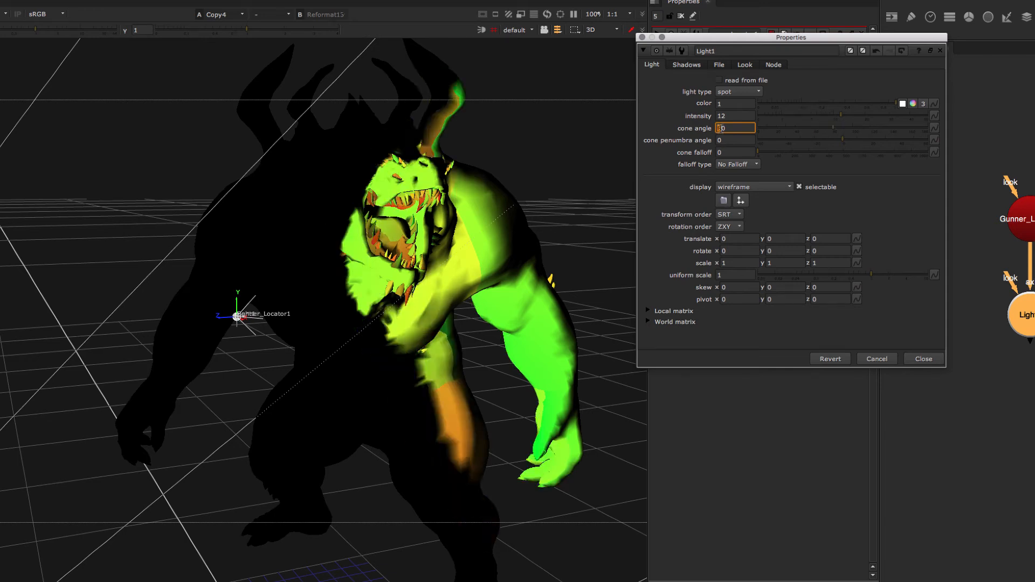
key("Up")
key("Down")
key("Tab")
- Set the cone penumbra angle to -8.5 and the cone falloff to 5
right_click(721, 147)
left_click(690, 145)
left_click(734, 140)
left_click(727, 153)
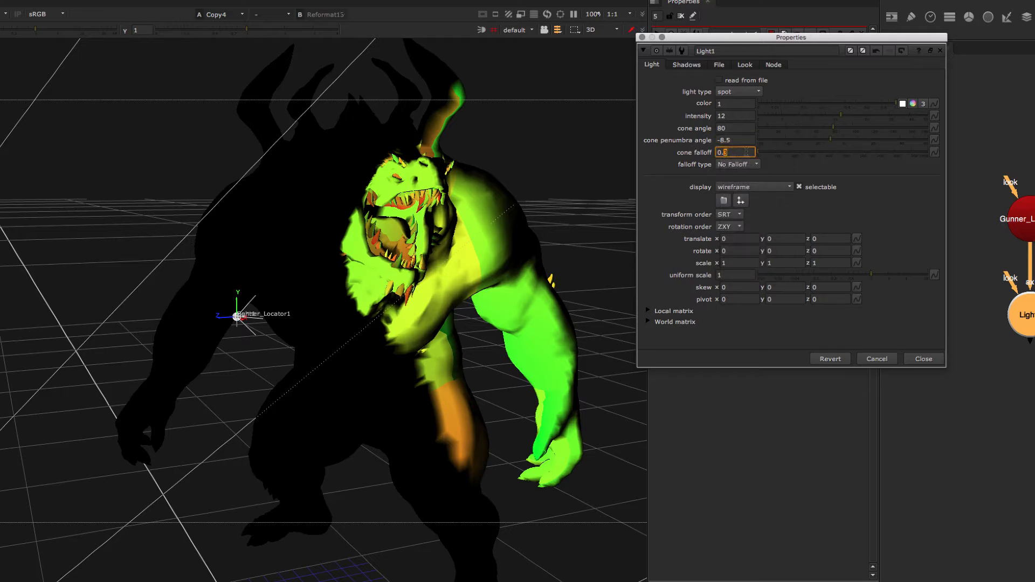
left_click_drag(760, 154, 760, 154)
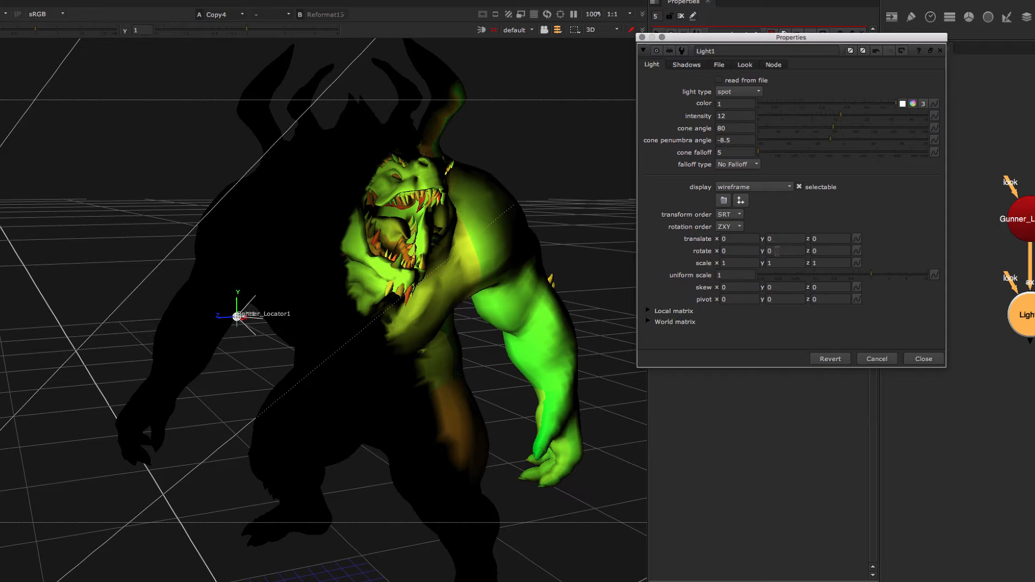
- Rotate the light to 1 in x, 2 in y and 1 in z
key("Down")
key("Up")
key("Up")
key("Up")
left_click(741, 252)
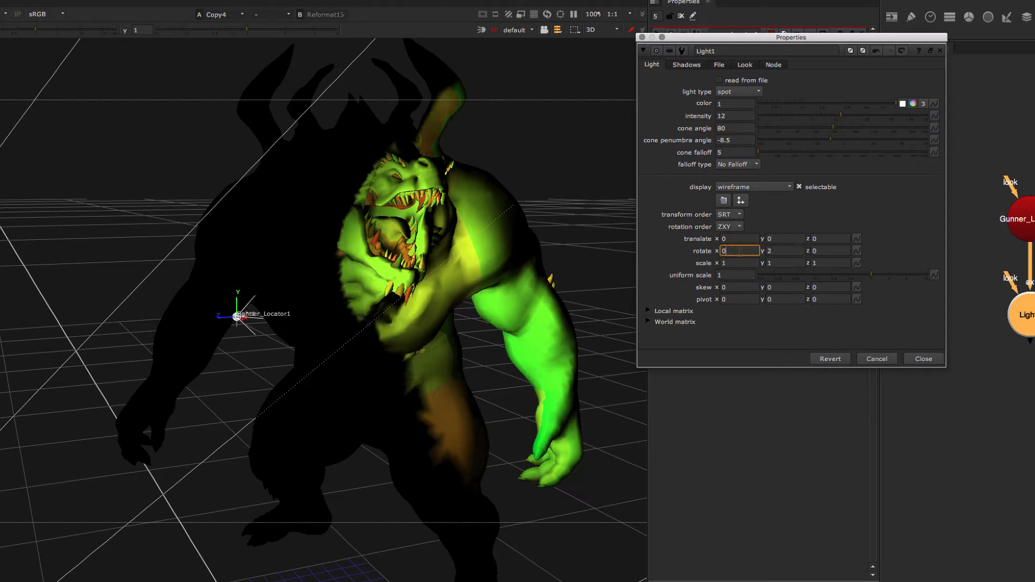
key("Down")
key("Up")
key("Up")
left_click(820, 252)
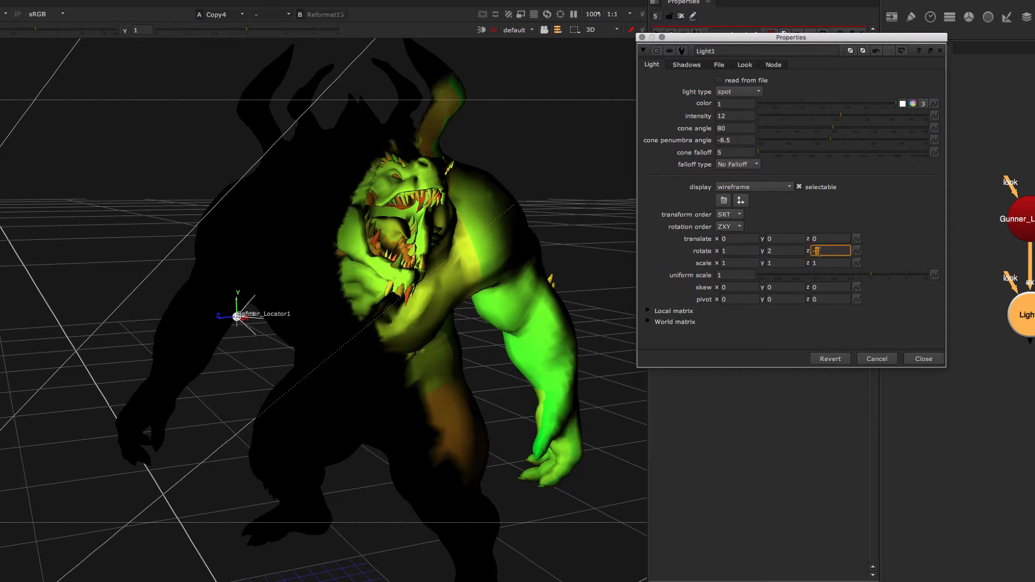
left_click(733, 254)
key("Down")
key("Down")
key("Up")
key("Up")
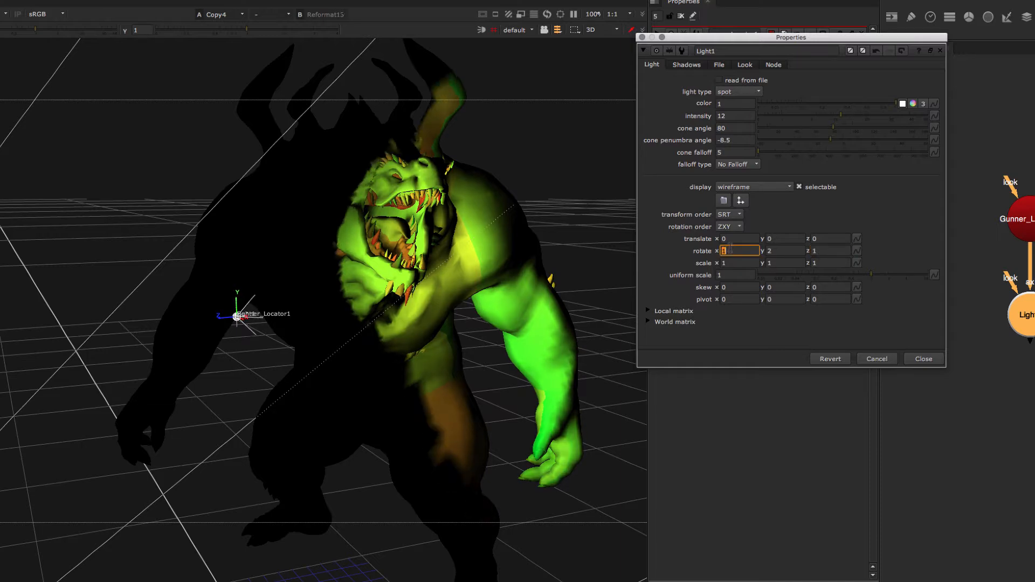
- Set the light's x translate to -6
left_click(736, 239)
key("Down")
key("Down")
key("Down")
key("Down")
key("Down")
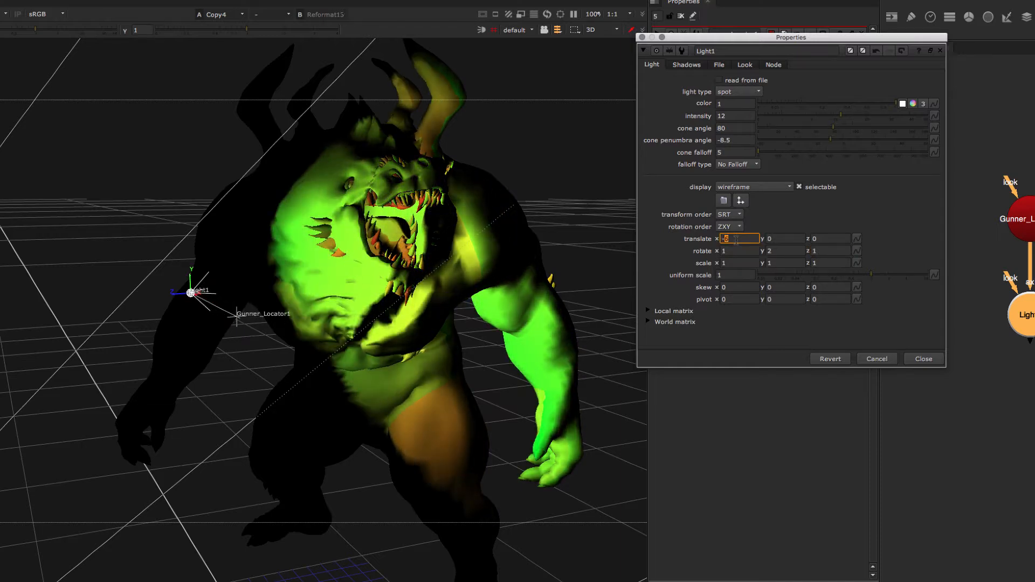
key("Down")
key("Up")
left_click_drag(181, 299, 372, 298, "super")
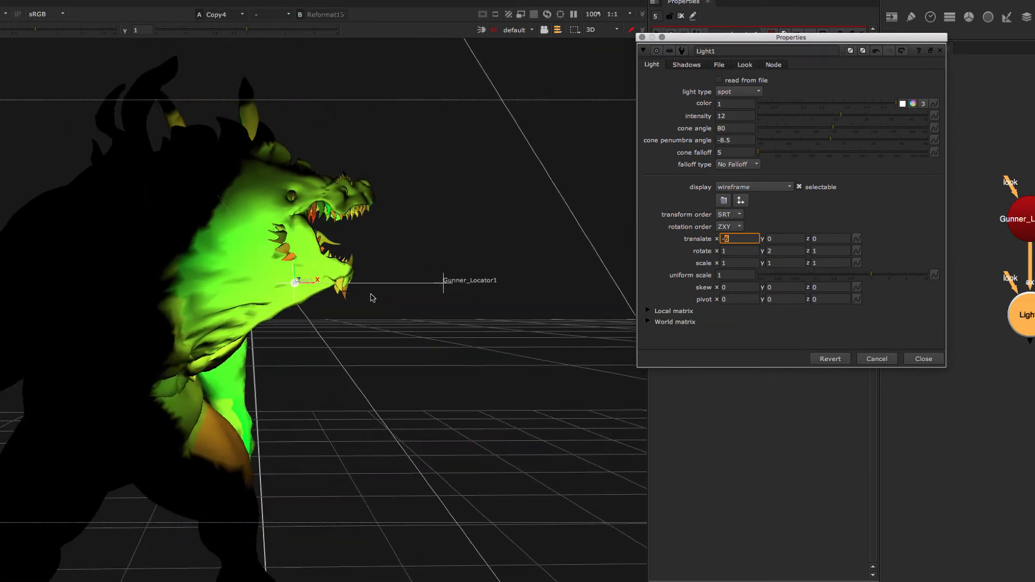
- Set the light's intensity to 1 and close its properties
left_click(739, 116)
key("BackSpace")
key("Tab")
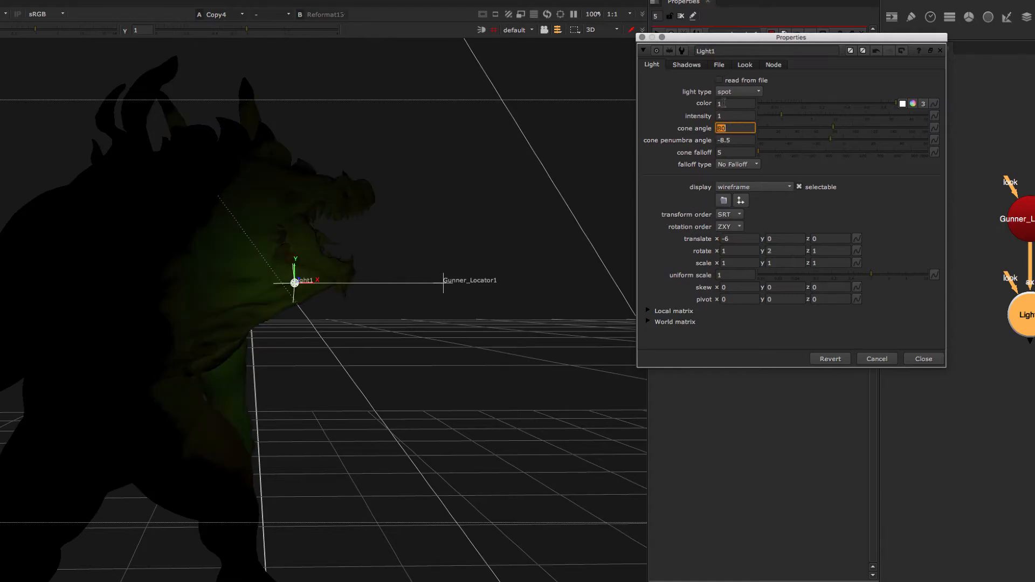
left_click(921, 359)
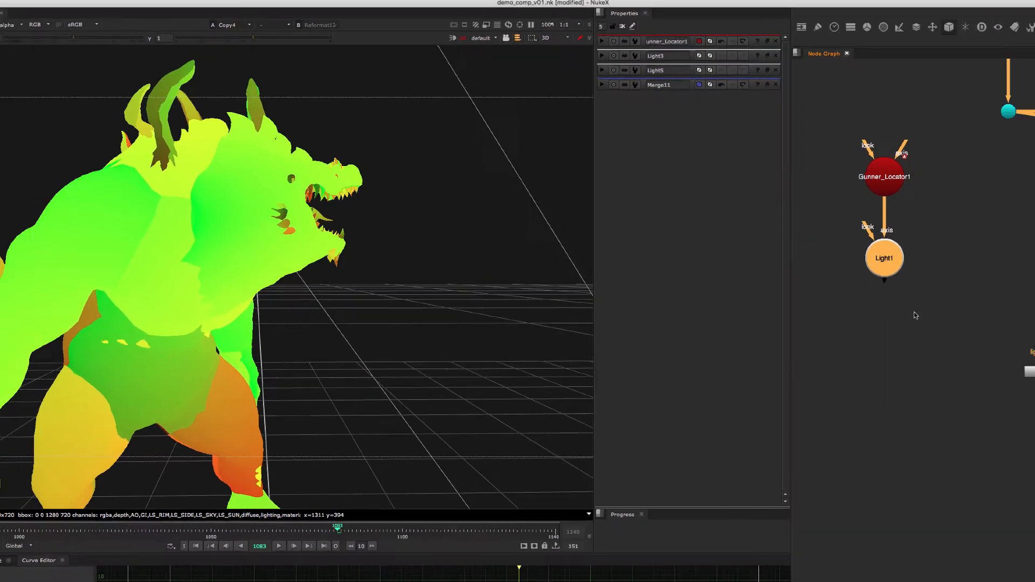
- Place the ReLight2 node below Light1 and connect Light1 to its lights input
left_click(916, 316)
middle_click_drag(961, 355, 911, 315)
scroll(910, 312, "down", 3)
left_click_drag(906, 299, 1028, 382)
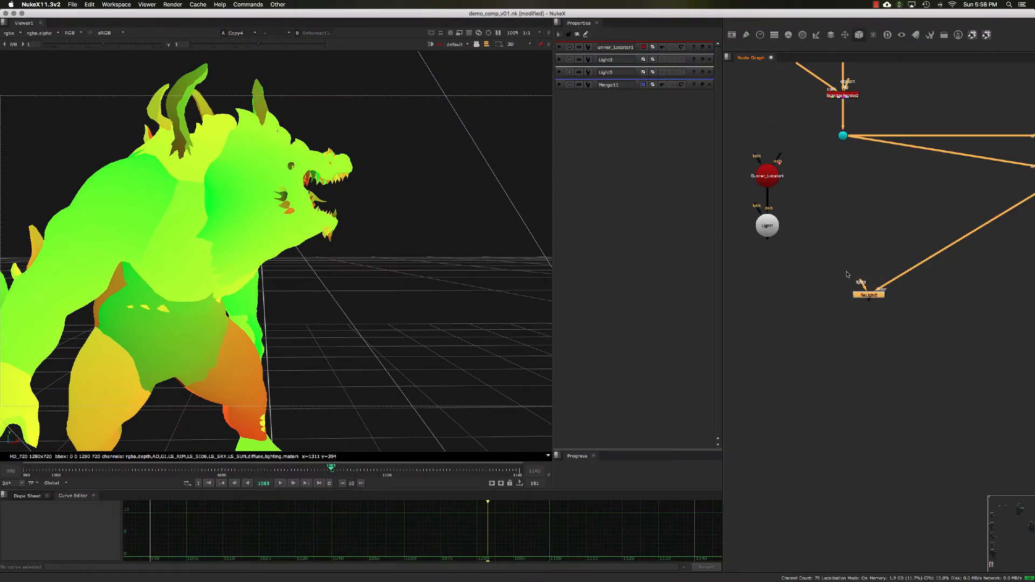
left_click_drag(868, 294, 850, 293)
left_click(866, 306)
middle_click_drag(866, 306, 841, 298)
left_click(849, 295)
scroll(862, 297, "down", 1)
scroll(789, 299, "up", 3)
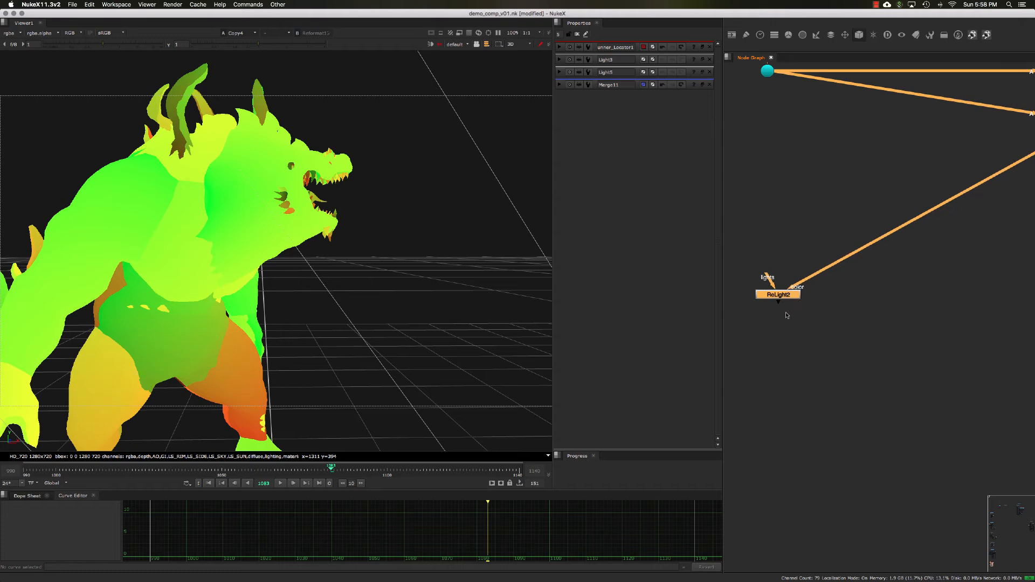
scroll(781, 307, "down", 1)
middle_click_drag(769, 287, 834, 282)
left_click_drag(830, 270, 747, 213)
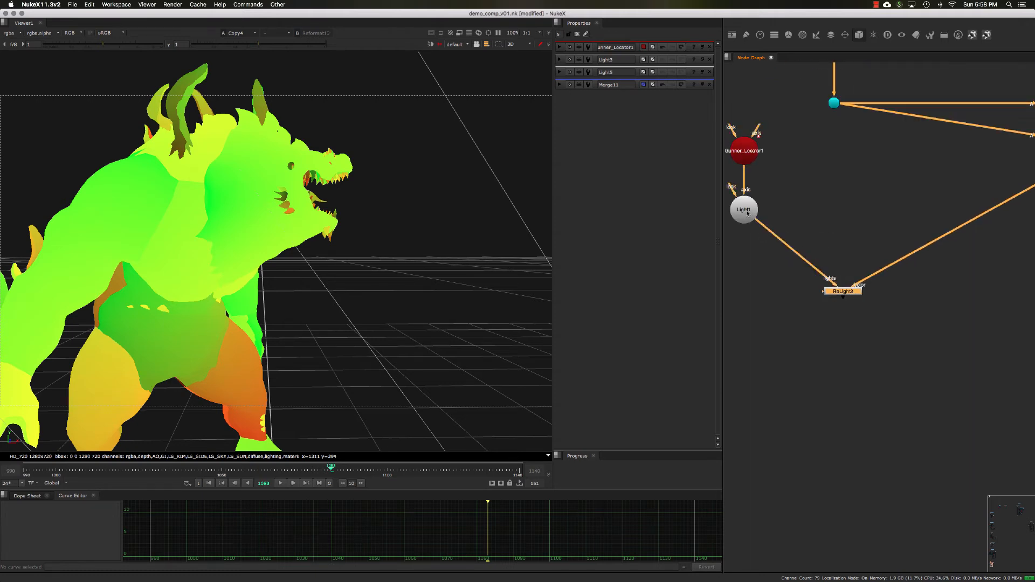
- Display the ReLight2 node's output in the 2D viewer
left_click_drag(889, 325, 766, 268)
key("Tab")
key("1")
left_click(786, 267)
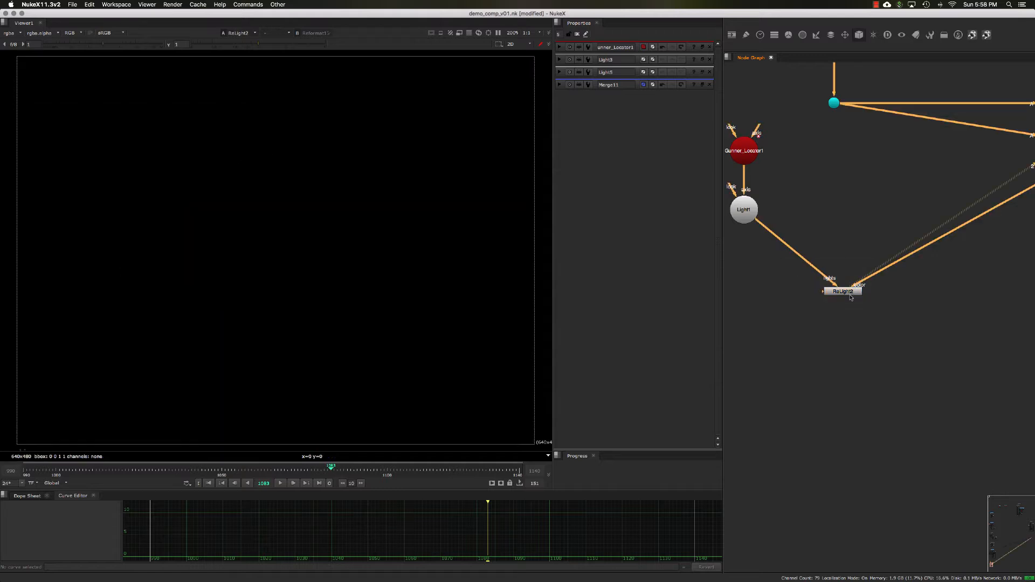
- Open the ReLight2 node's properties to inspect its inputs
double_click(848, 293)
scroll(816, 300, "up", 3)
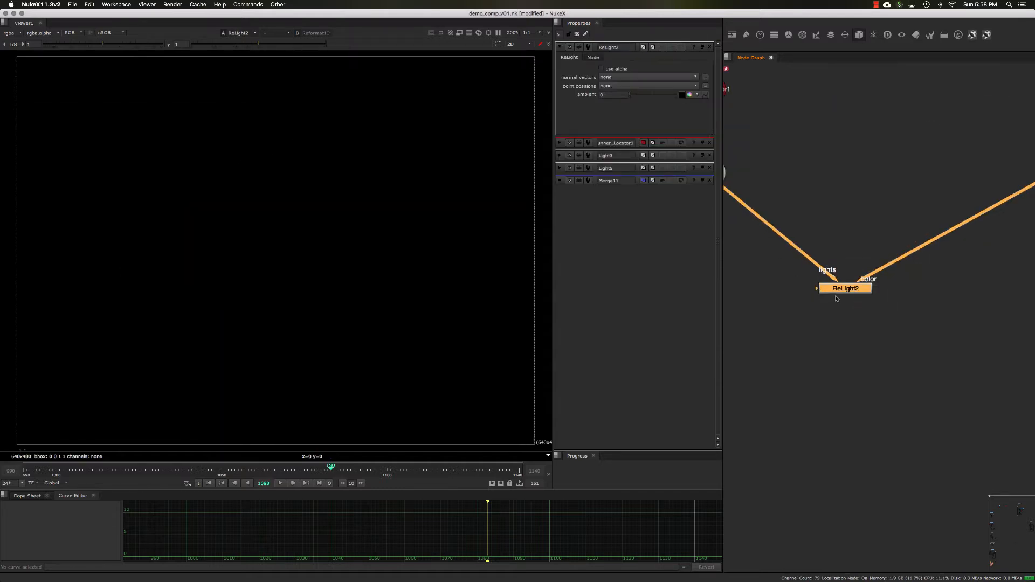
scroll(838, 298, "down", 3)
scroll(811, 296, "up", 1)
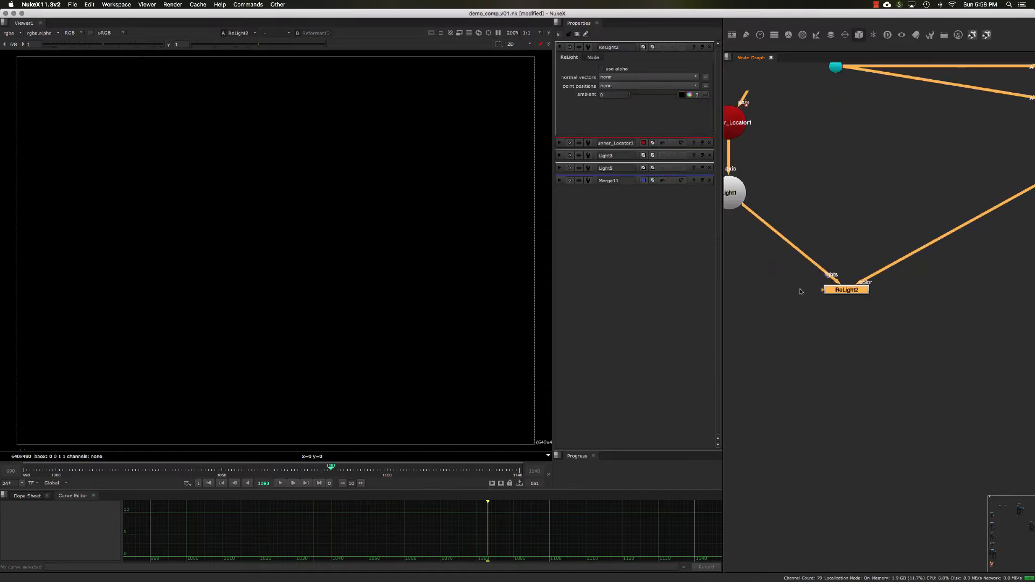
- Connect the ReLight2 cam input to Camera3 through a dot node
left_click(784, 300)
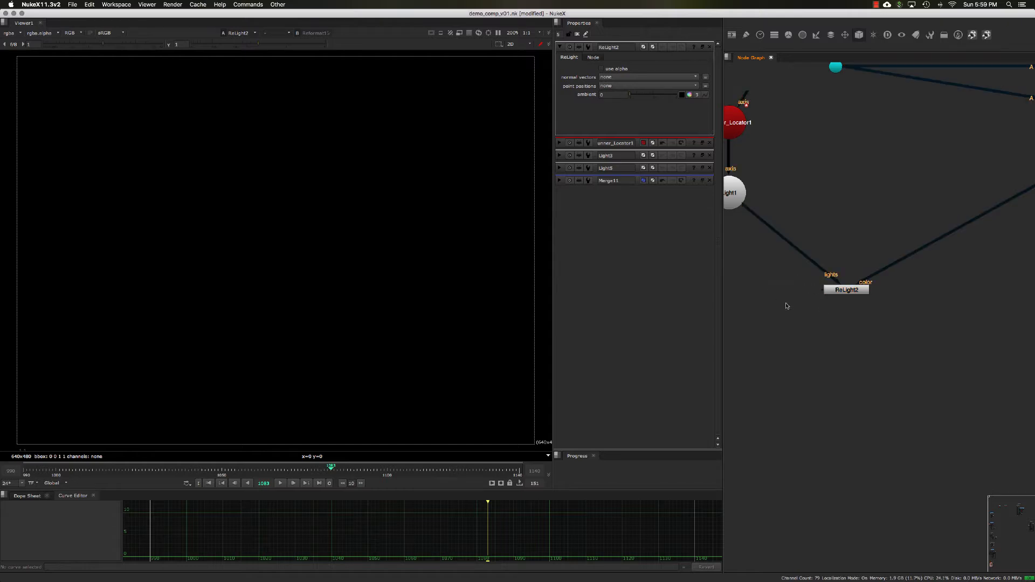
left_click_drag(749, 300, 779, 311)
scroll(808, 311, "down", 2)
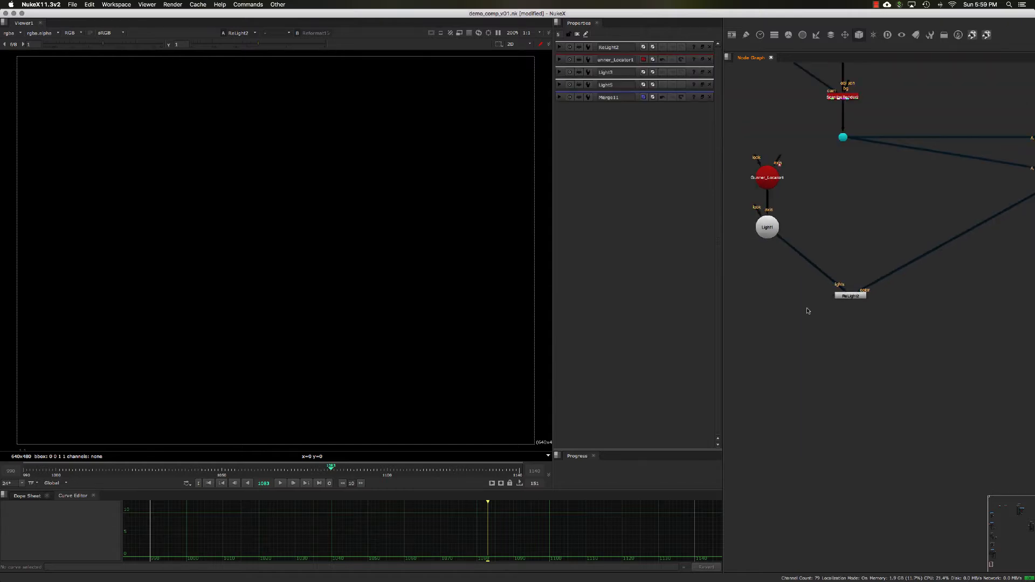
scroll(834, 308, "up", 3)
left_click_drag(829, 287, 752, 281)
scroll(787, 301, "down", 2)
scroll(809, 291, "down", 3)
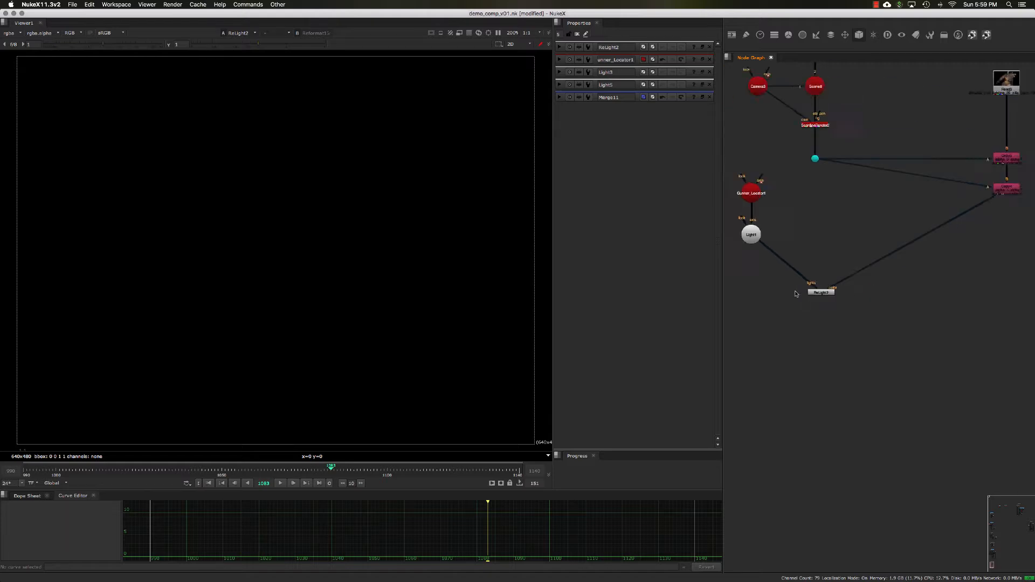
left_click_drag(734, 187, 816, 253)
left_click_drag(803, 297, 763, 122)
left_click_drag(791, 211, 747, 256, "super")
left_click(777, 296)
scroll(787, 302, "up", 4)
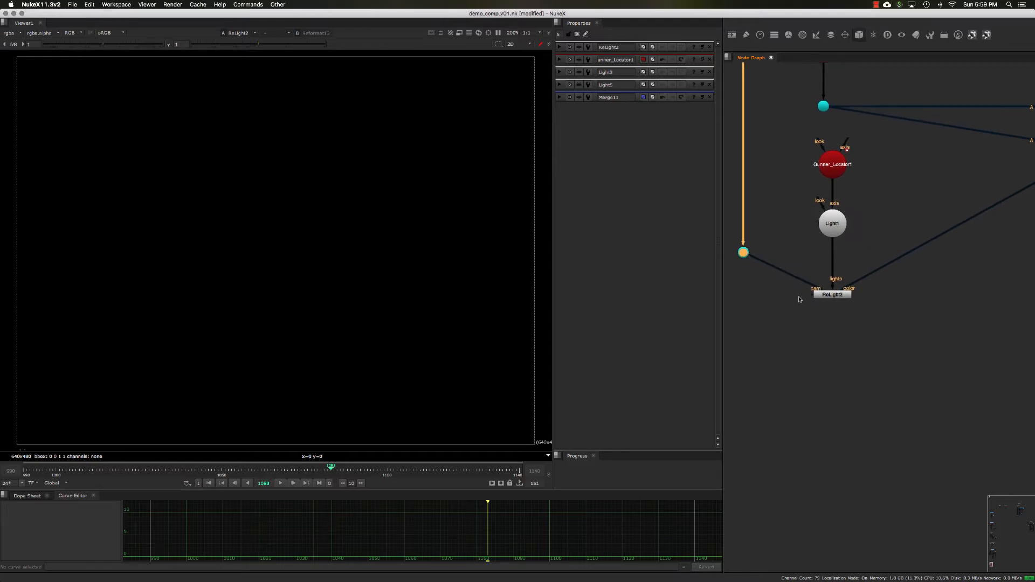
- Create a BasicMaterial node and connect it to the ReLight2 material input
scroll(798, 298, "up", 3)
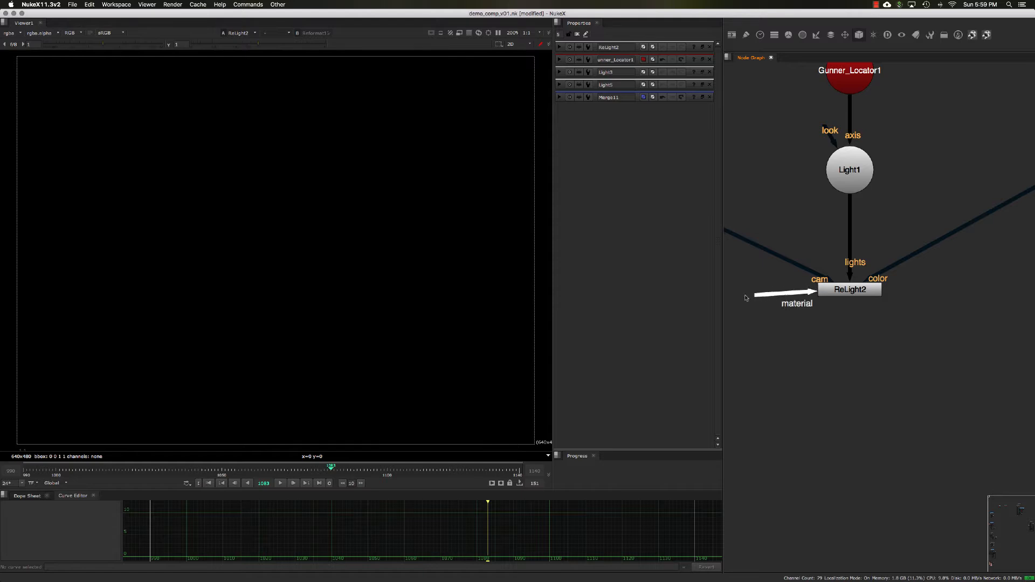
left_click_drag(754, 291, 754, 292)
middle_click_drag(801, 312, 832, 310)
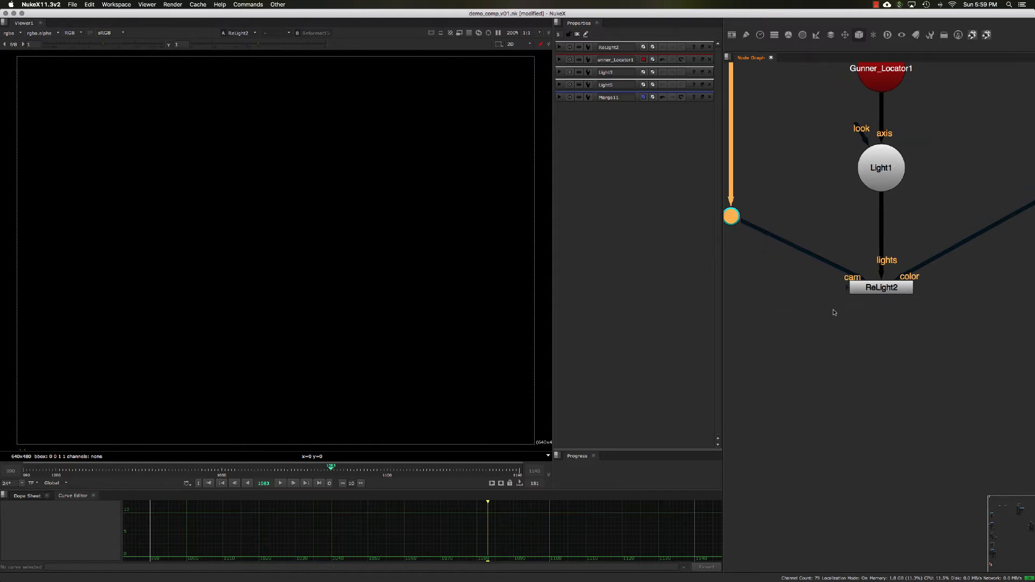
left_click_drag(847, 286, 753, 290)
scroll(781, 298, "down", 3)
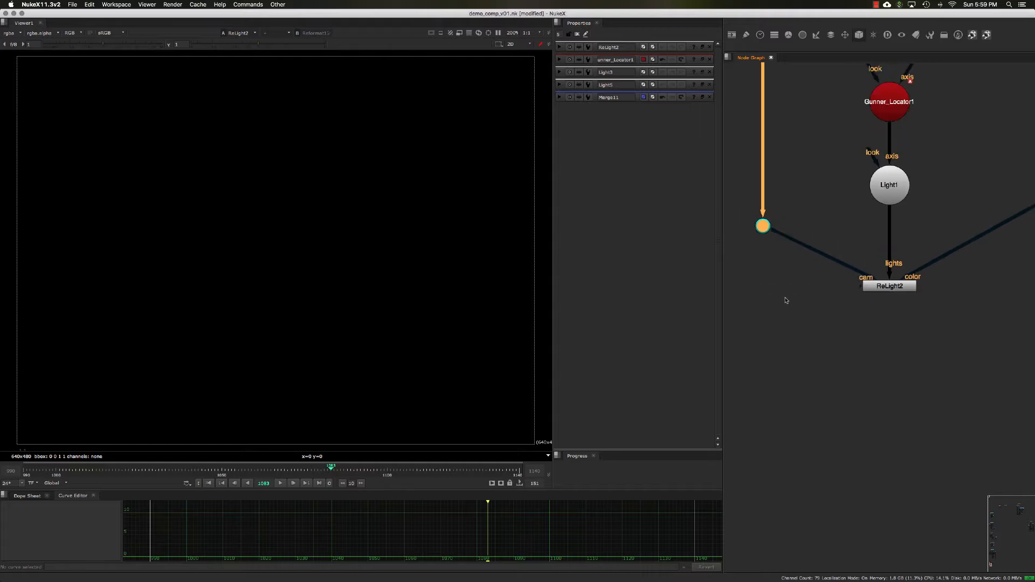
left_click(776, 300)
key("Tab")
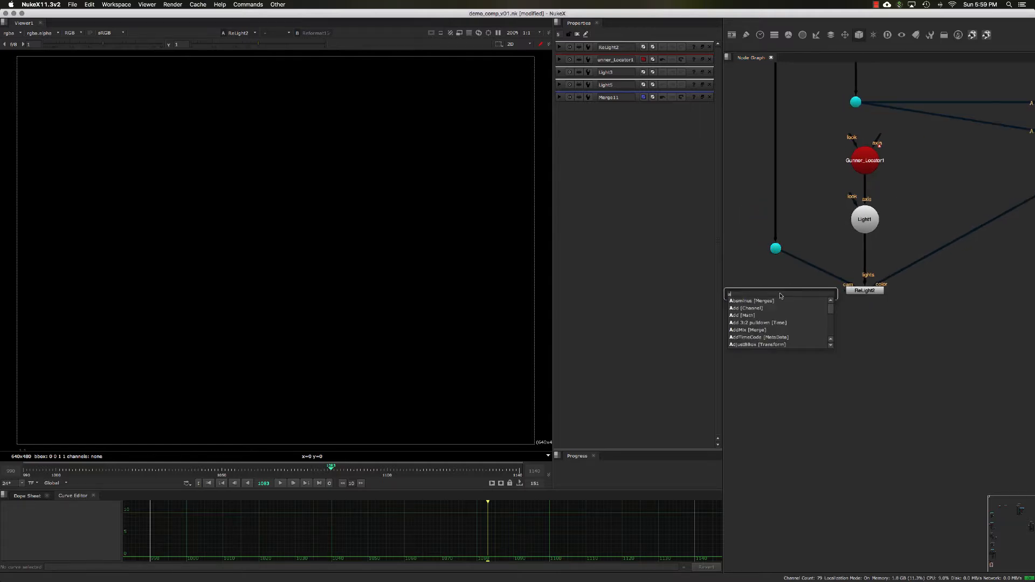
type("basicm")
key("Return")
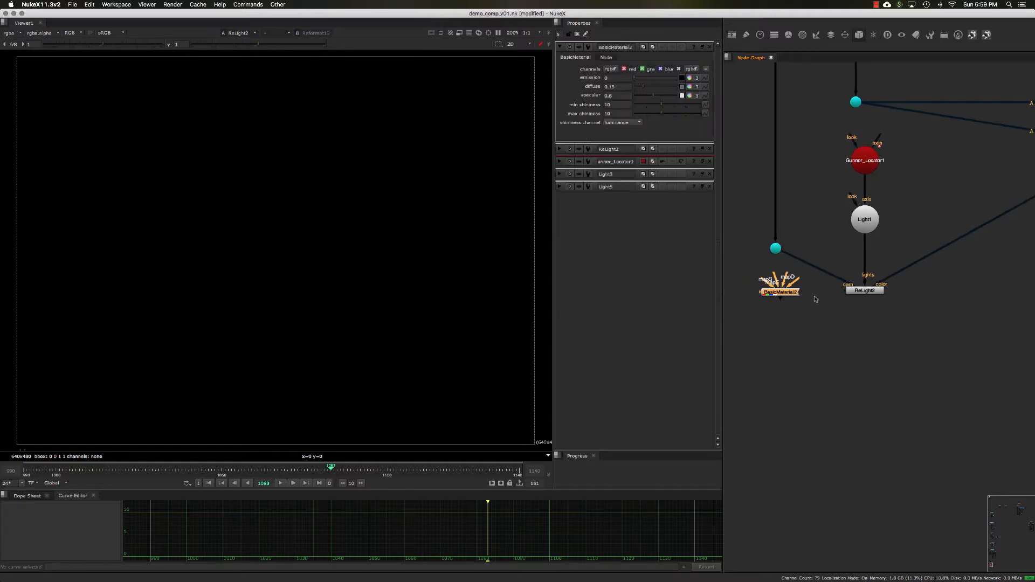
left_click_drag(773, 293, 770, 291)
left_click_drag(843, 292, 758, 294)
- In ReLight2's properties, set normal vectors to normals and point positions to position, then close them
left_click(859, 313)
double_click(864, 291)
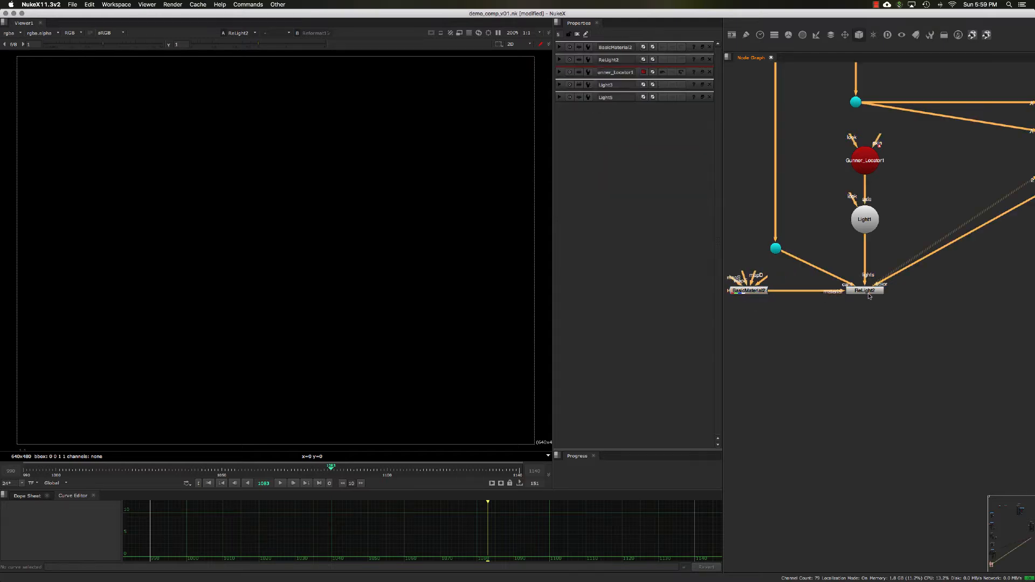
left_click(703, 48)
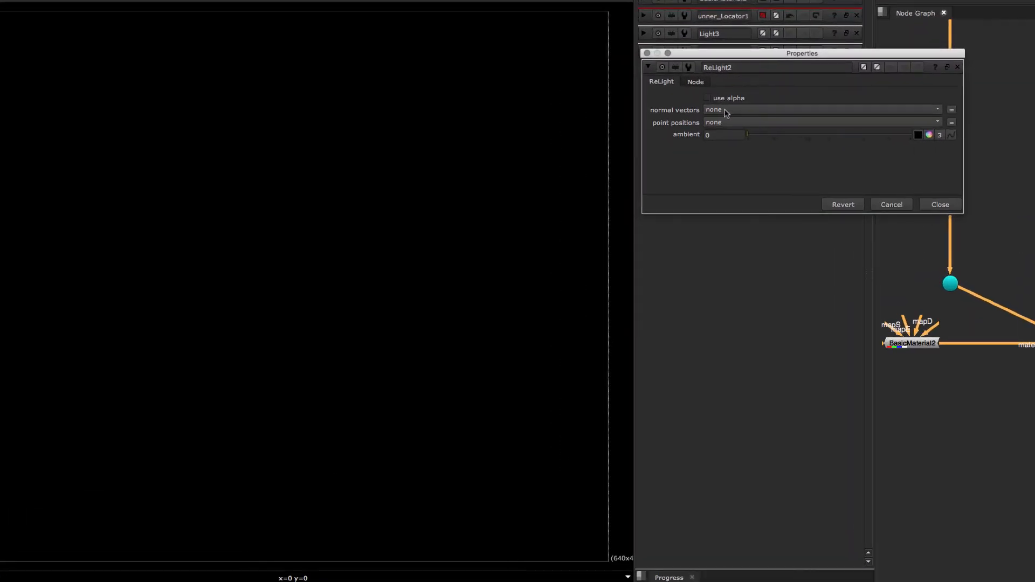
left_click(727, 110)
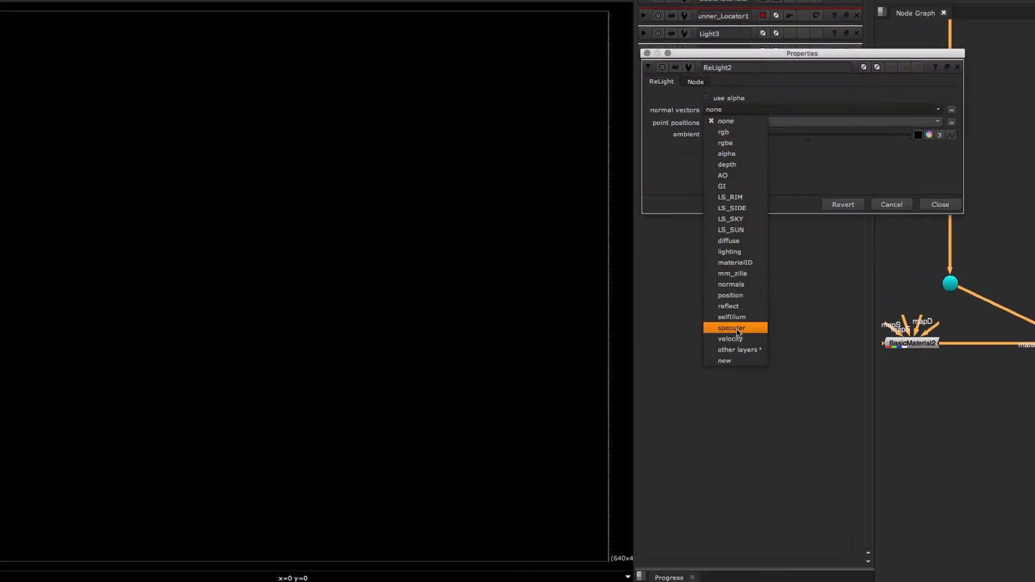
left_click(738, 285)
left_click(730, 122)
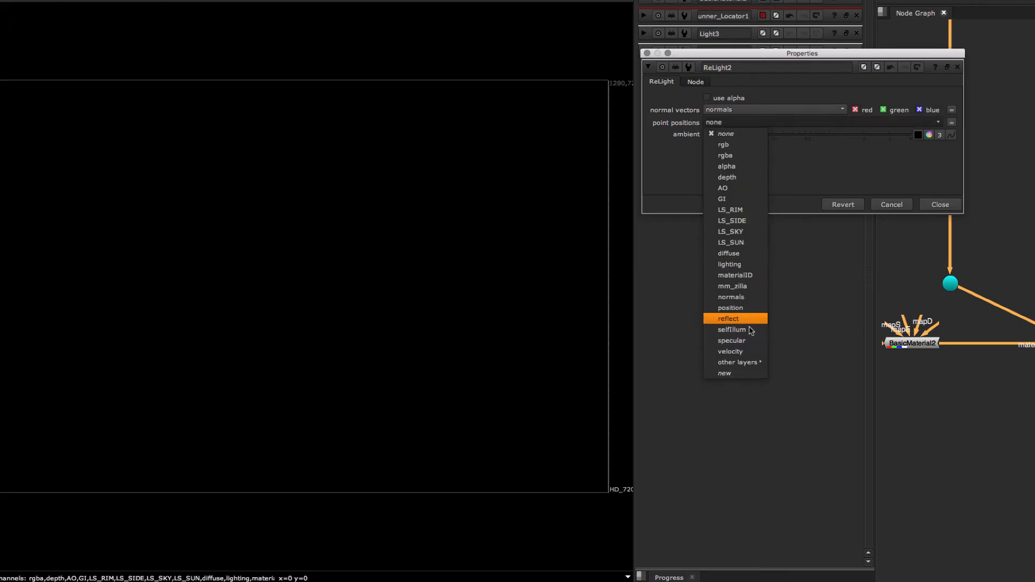
left_click(747, 310)
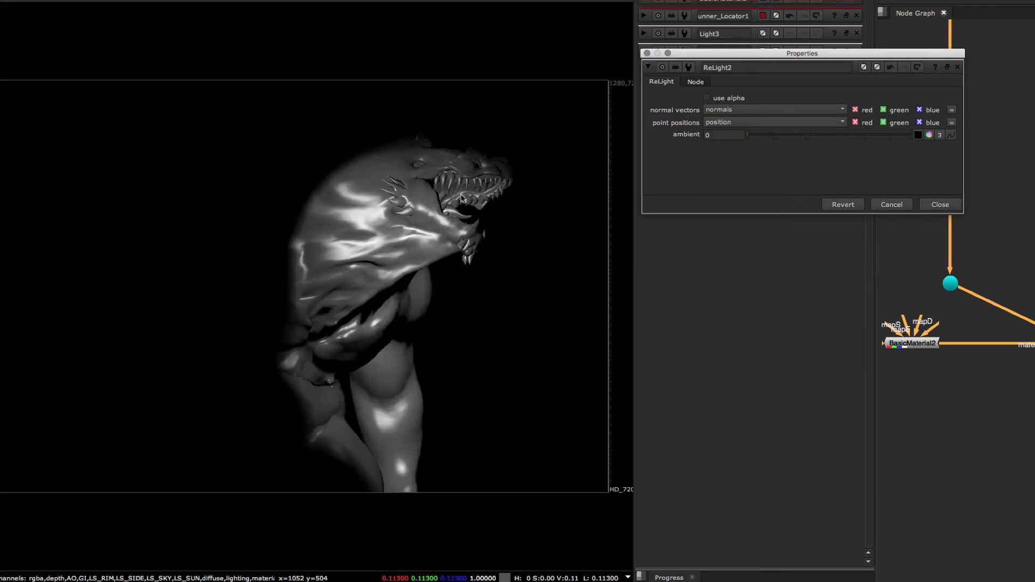
scroll(479, 196, "up", 3)
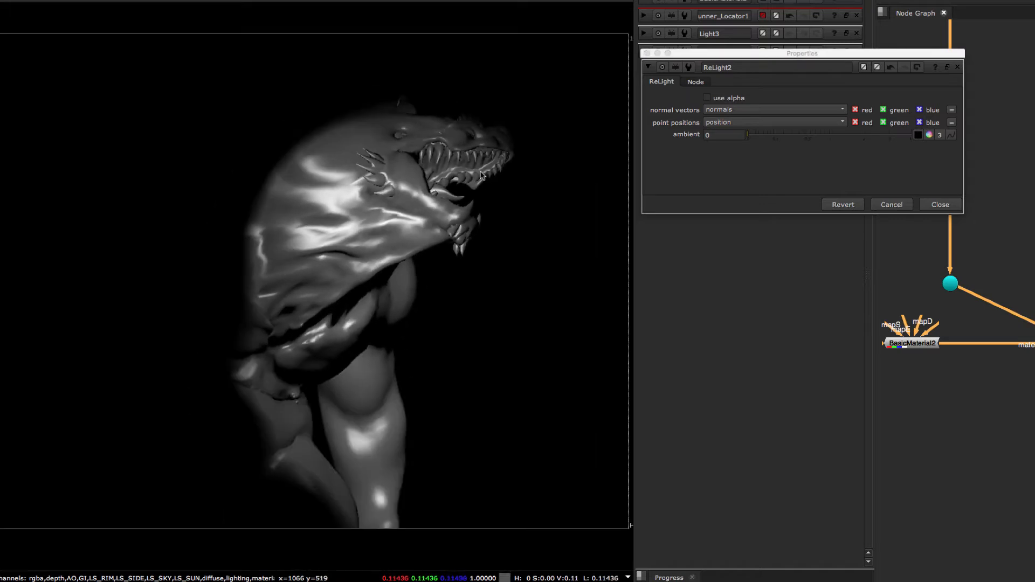
left_click(938, 204)
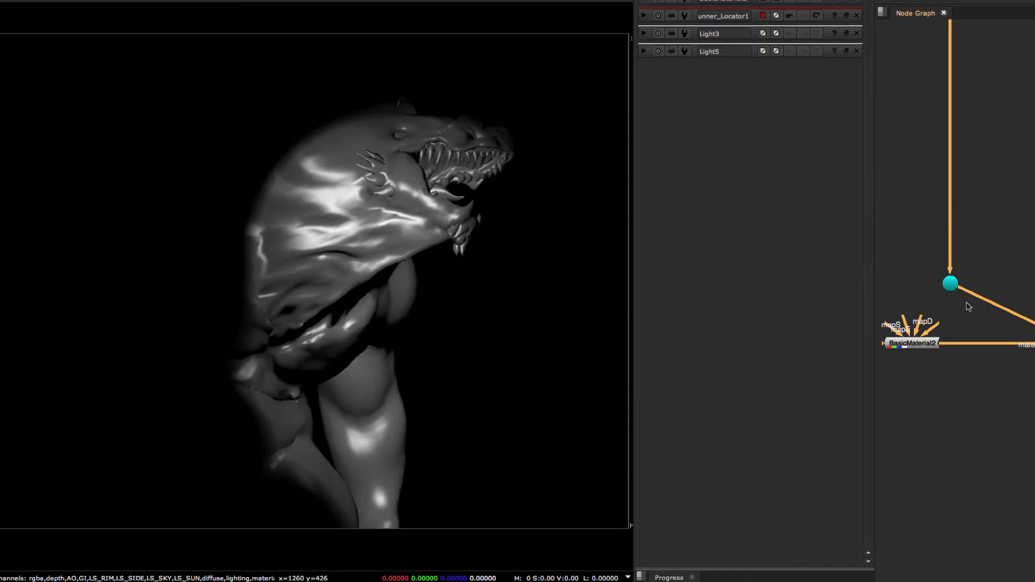
- Open Light1's properties and set its x rotation to 15
left_click(923, 343)
left_click(1027, 366)
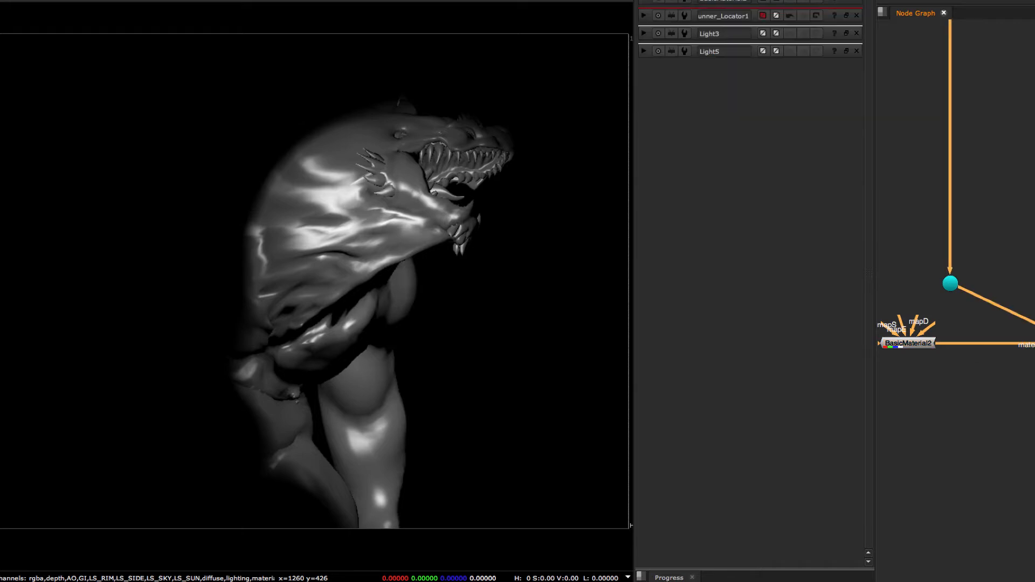
mouse_move(1030, 359)
middle_mouse_down()
mouse_move(1016, 356)
mouse_move(1034, 353)
mouse_move(1025, 348)
middle_mouse_up()
scroll(1031, 355, "down", 3)
left_click(1029, 272)
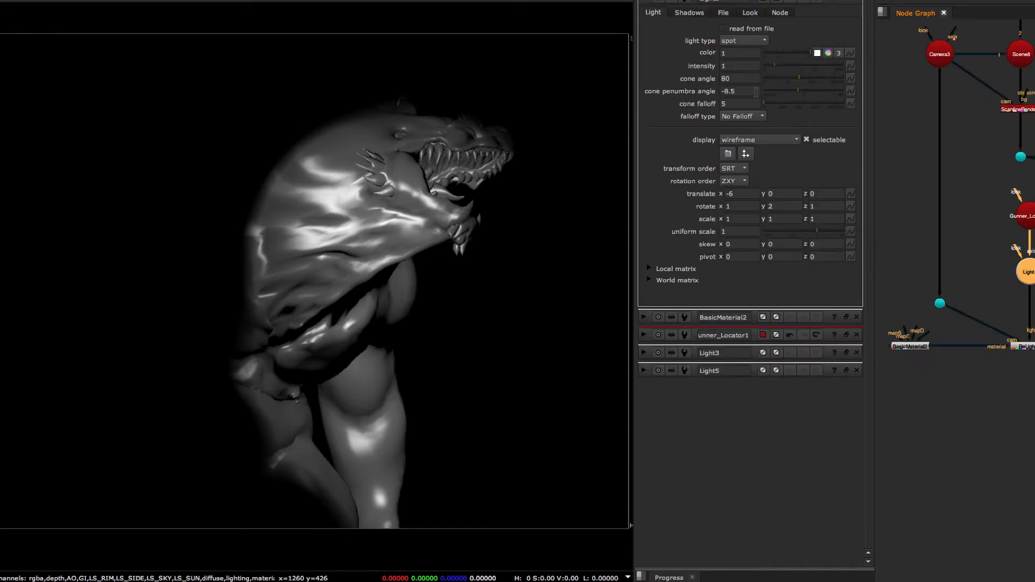
left_click(845, 2)
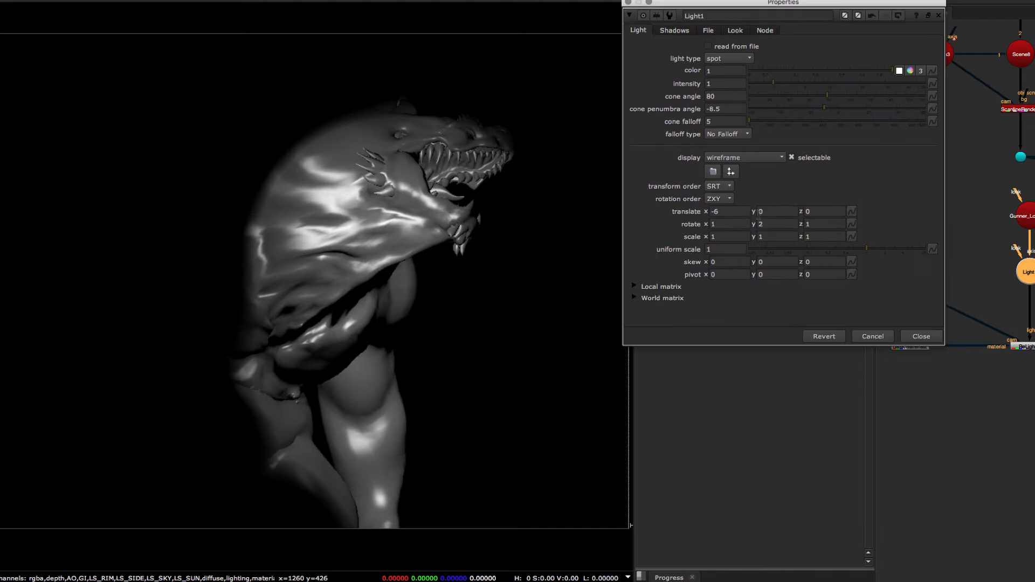
left_click(742, 224)
type("7")
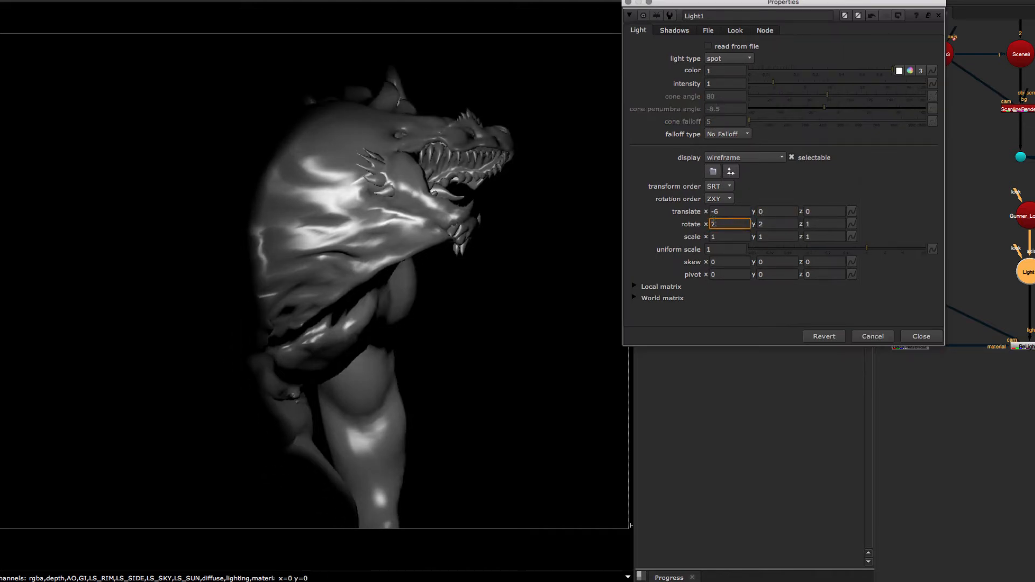
key("Up")
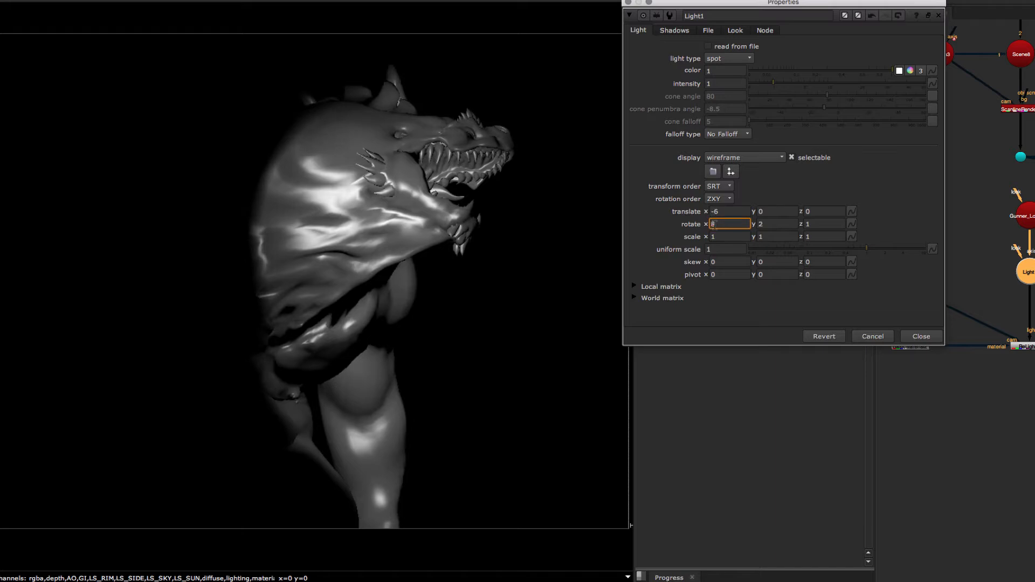
key("Up")
key("Up")
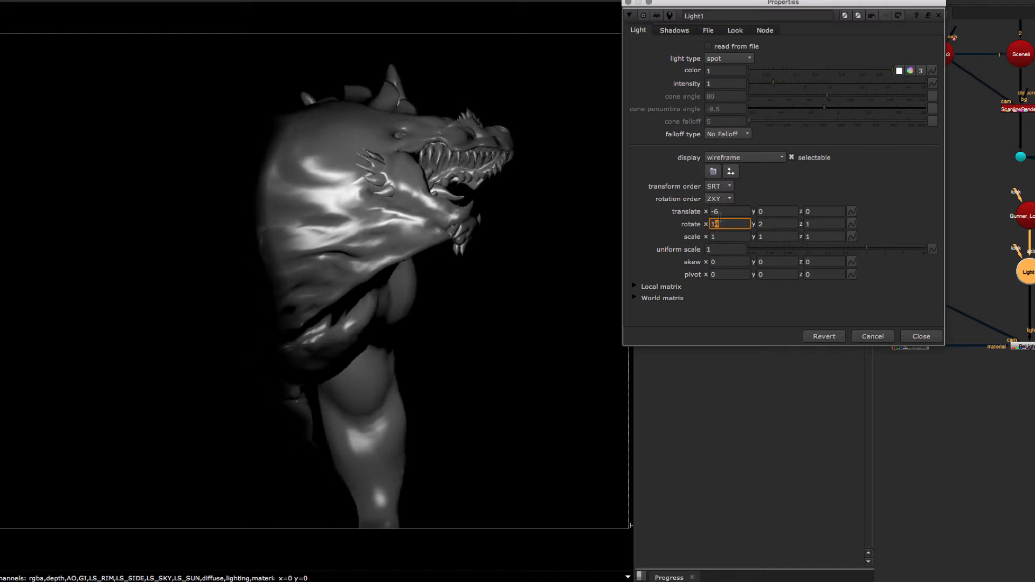
key("Up")
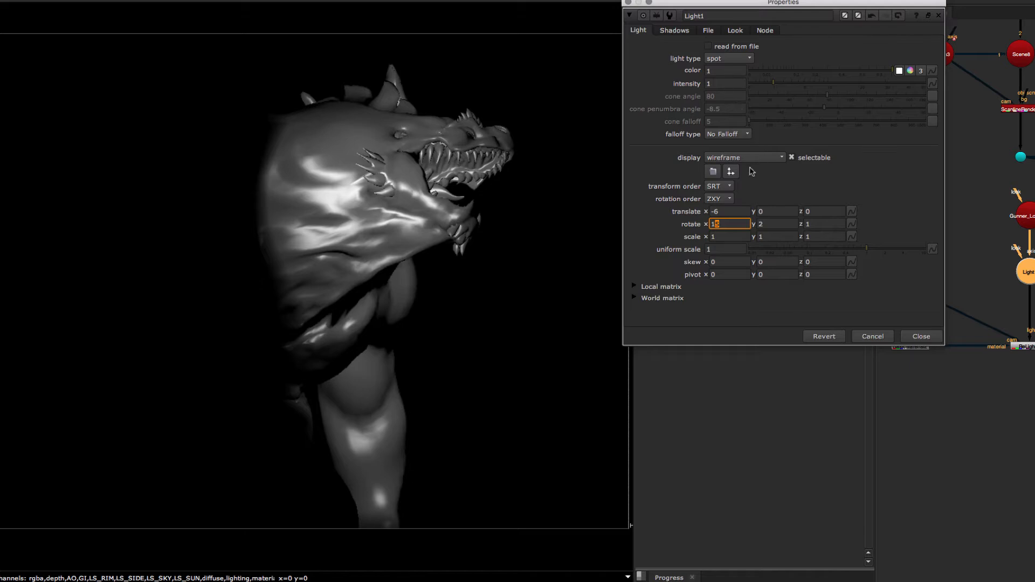
key("Down")
key("Up")
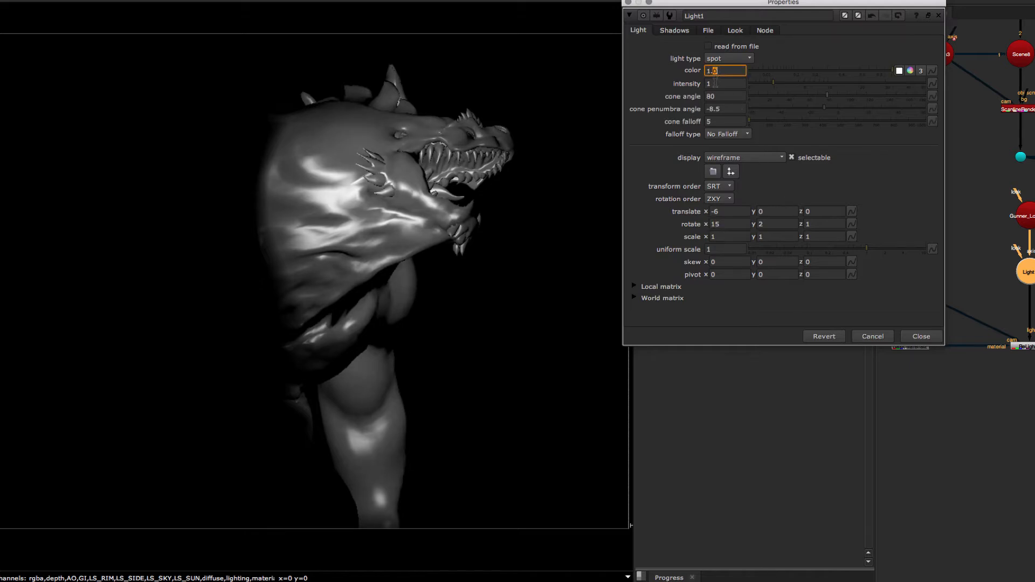
- Set the cone penumbra angle to -30 and the cone angle to 91, then close the light properties
left_click_drag(823, 112, 749, 122)
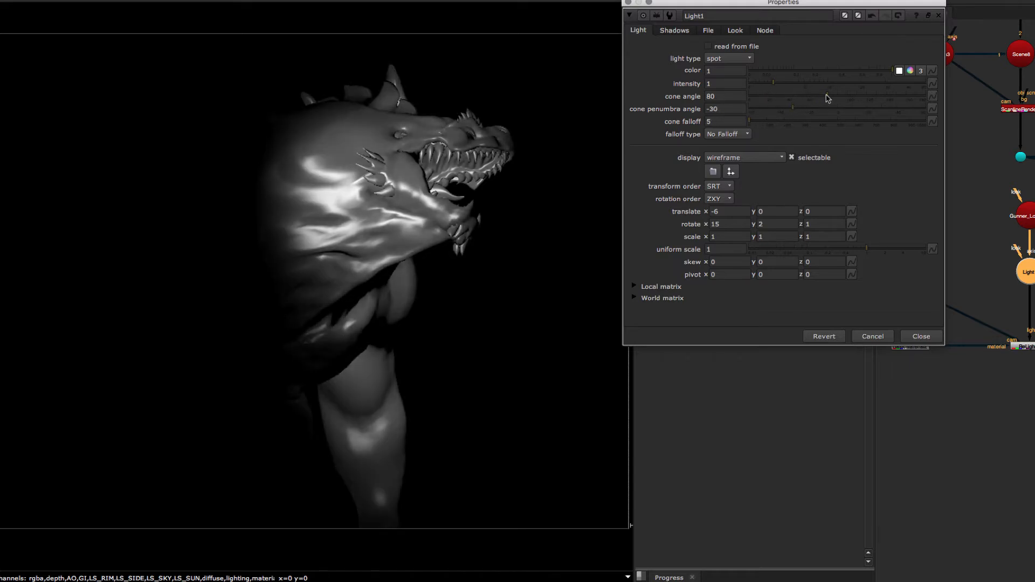
left_click_drag(828, 98, 837, 99)
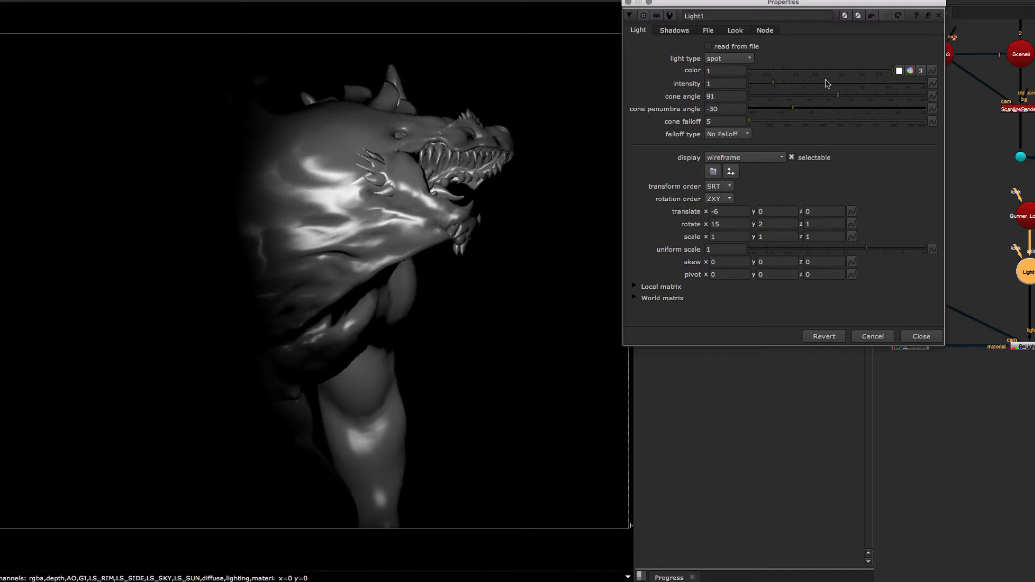
left_click(936, 340)
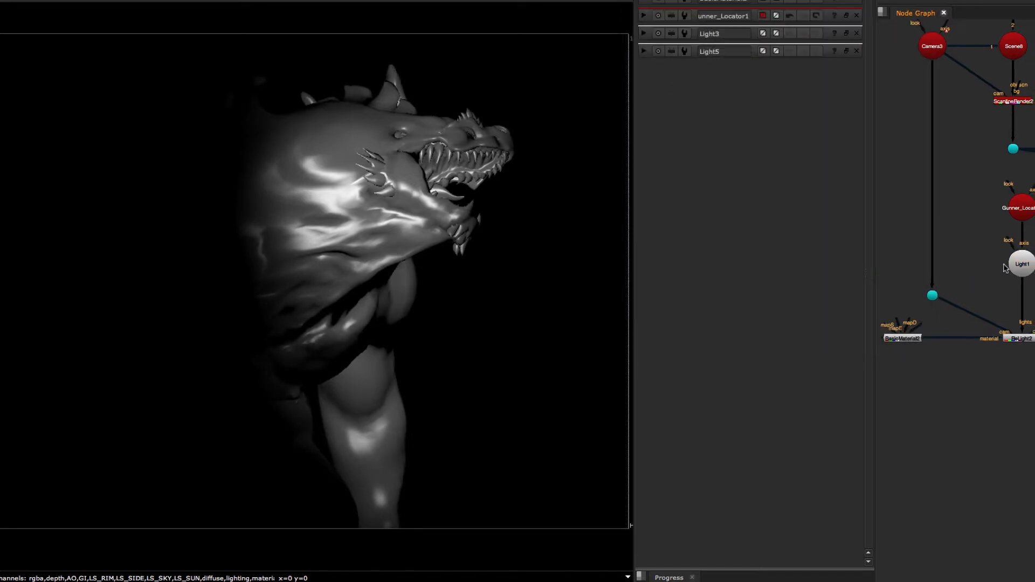
left_click(988, 315)
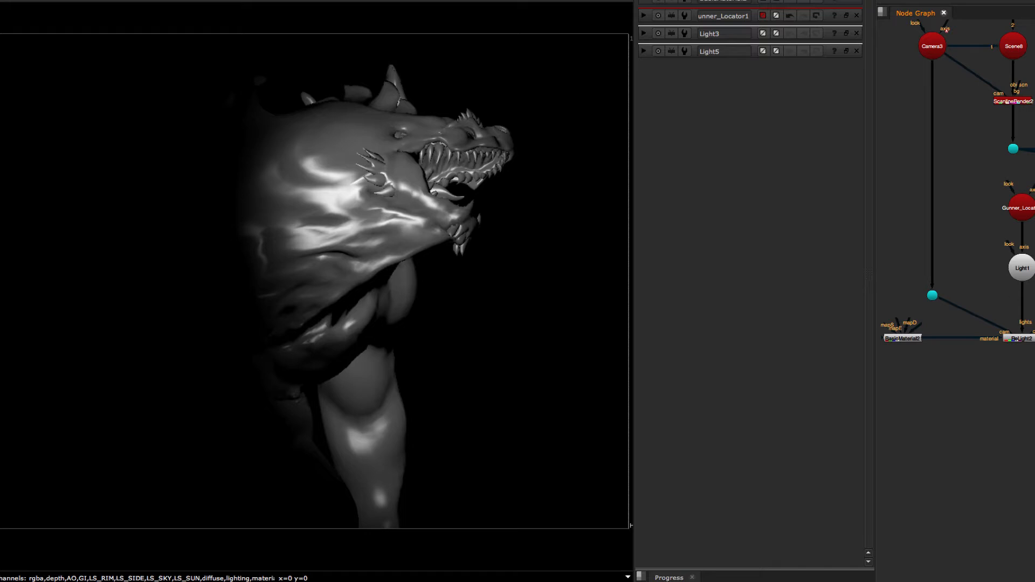
middle_click_drag(1001, 314, 1016, 319)
left_click_drag(1034, 352, 880, 291)
left_click(901, 258)
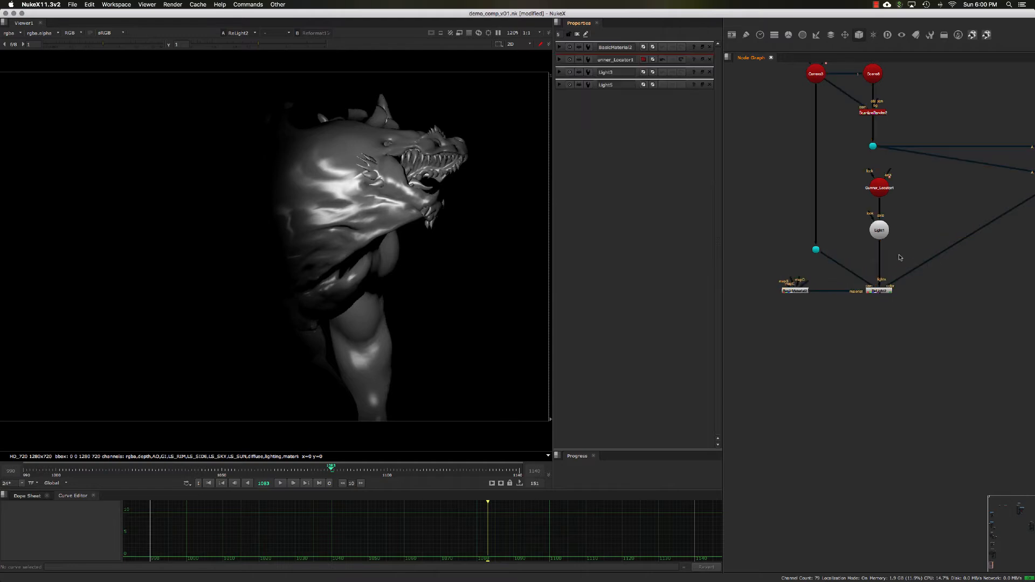
middle_click_drag(900, 258, 874, 259)
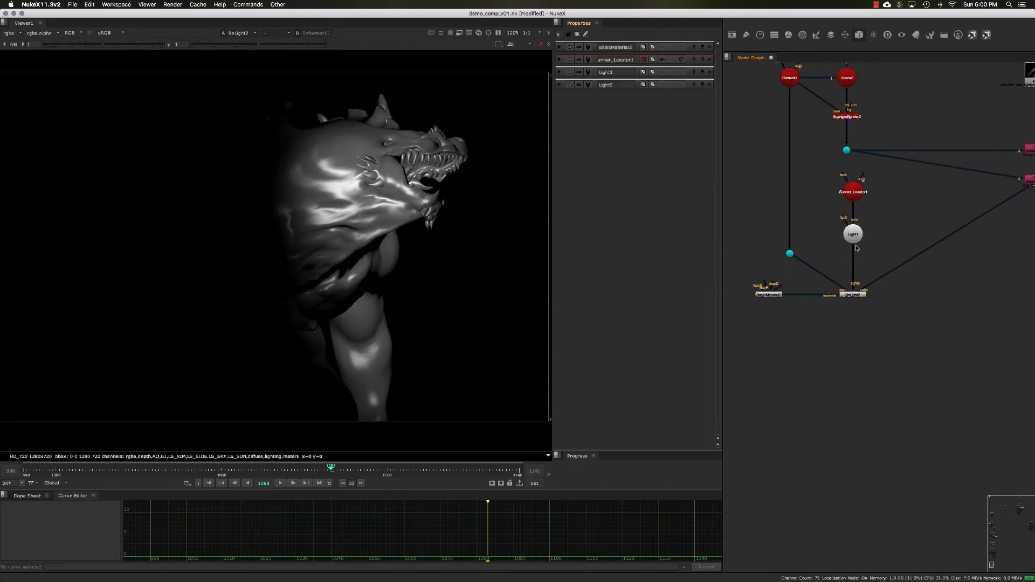
- Navigate the node graph and view the original comp node in the viewer
left_click_drag(854, 238, 855, 234)
middle_click_drag(874, 246, 841, 226)
left_click(817, 294)
middle_click_drag(873, 271, 836, 262)
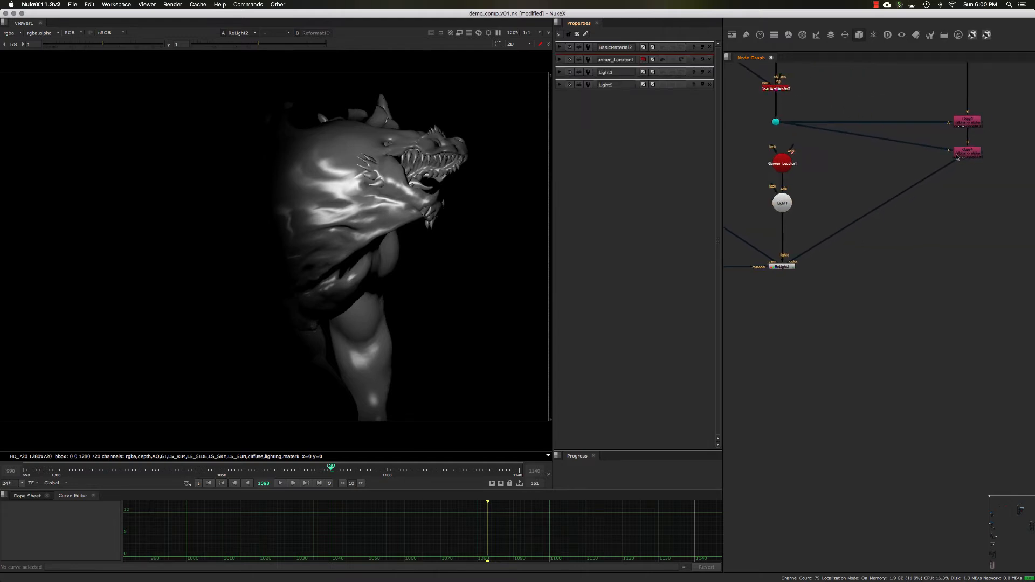
left_click(962, 153)
key("1")
middle_click_drag(949, 216, 925, 209)
scroll(924, 216, "down", 2)
left_click(916, 229)
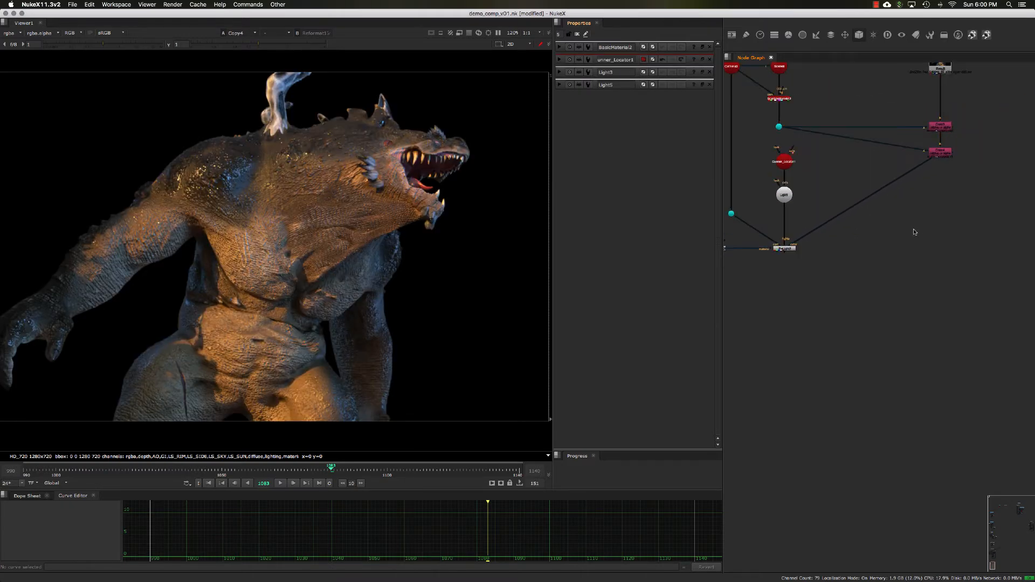
- Create a Shuffle node and connect its input to the comp branch dot
scroll(885, 226, "up", 2)
key("Tab")
type("s")
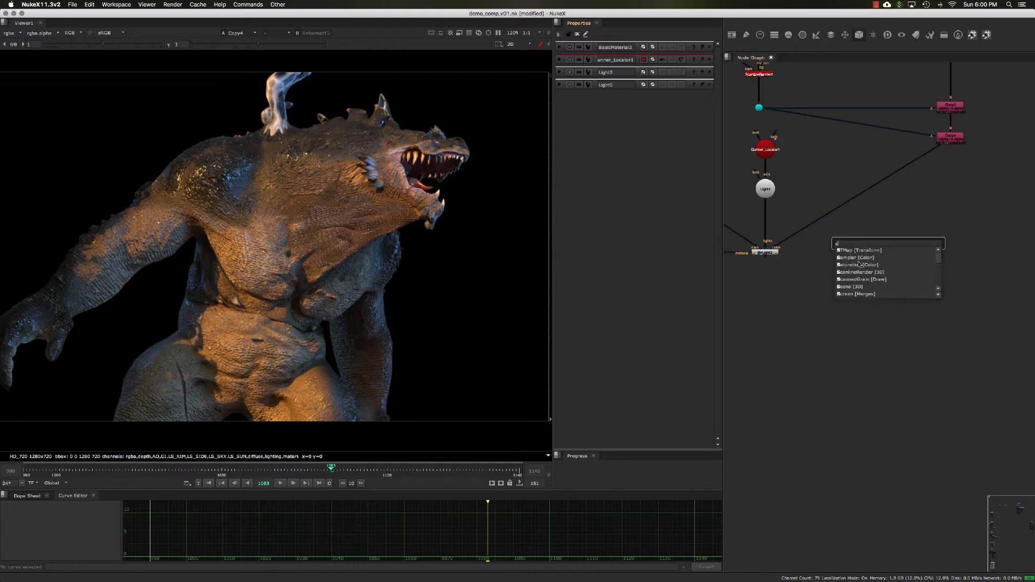
type("huf")
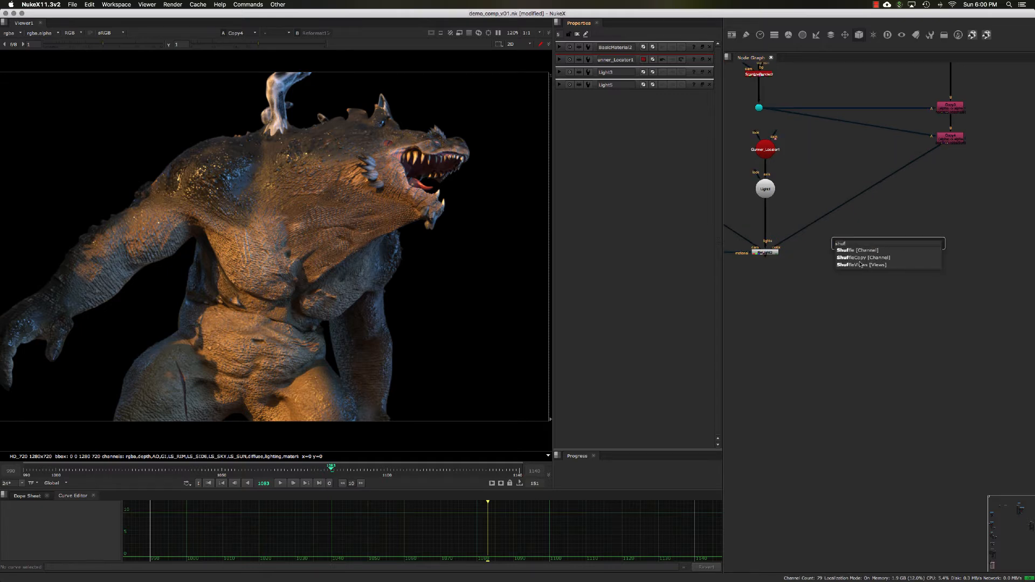
key("Down")
key("Return")
left_click_drag(881, 233, 846, 262)
left_click_drag(904, 196, 950, 257, "ctrl")
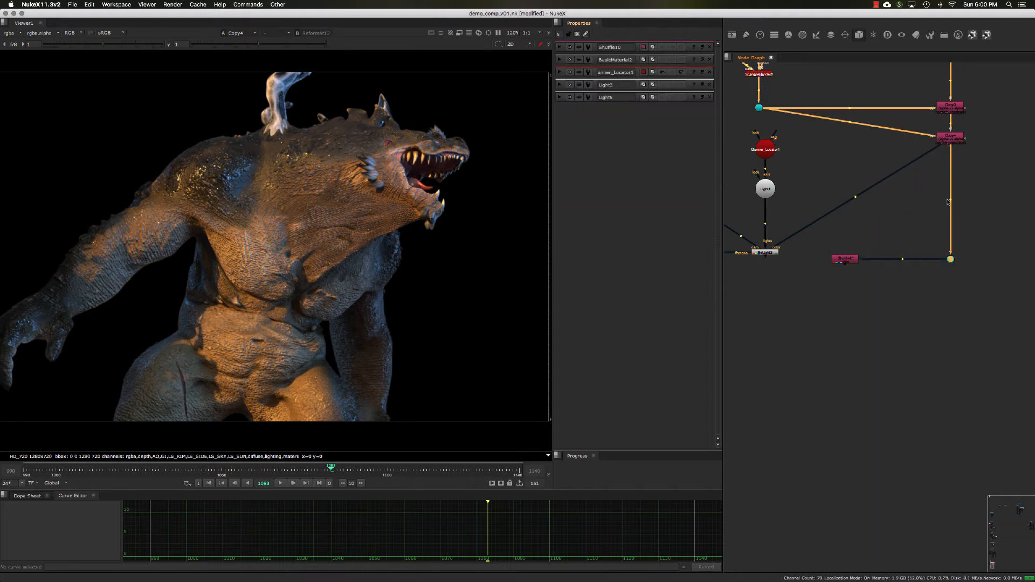
- Reposition the Shuffle node and its connecting dot in the node graph
left_click_drag(927, 154, 941, 209)
left_click_drag(862, 224, 812, 213, "ctrl")
left_click(821, 222)
middle_click_drag(821, 221, 820, 214)
left_click_drag(810, 205, 811, 200)
left_click_drag(950, 193, 949, 201)
scroll(899, 213, "up", 3)
middle_click_drag(889, 236, 869, 206)
- Open the Shuffle node, view it, and set its input layer to diffuse
double_click(849, 217)
left_click_drag(869, 207, 854, 207)
left_click(852, 218)
left_click(856, 207)
left_click(856, 218)
left_click(857, 207)
key("1")
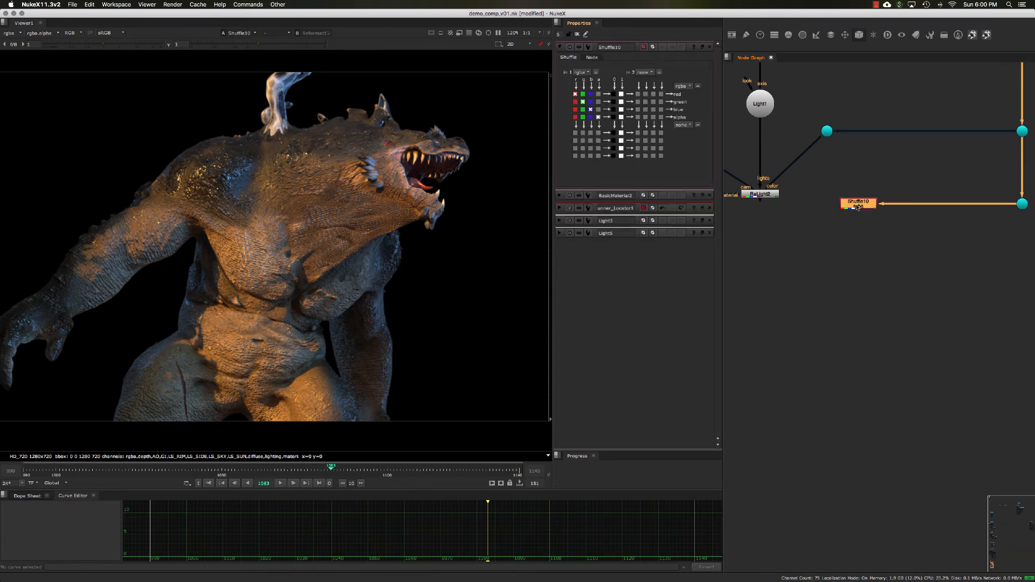
left_click(581, 72)
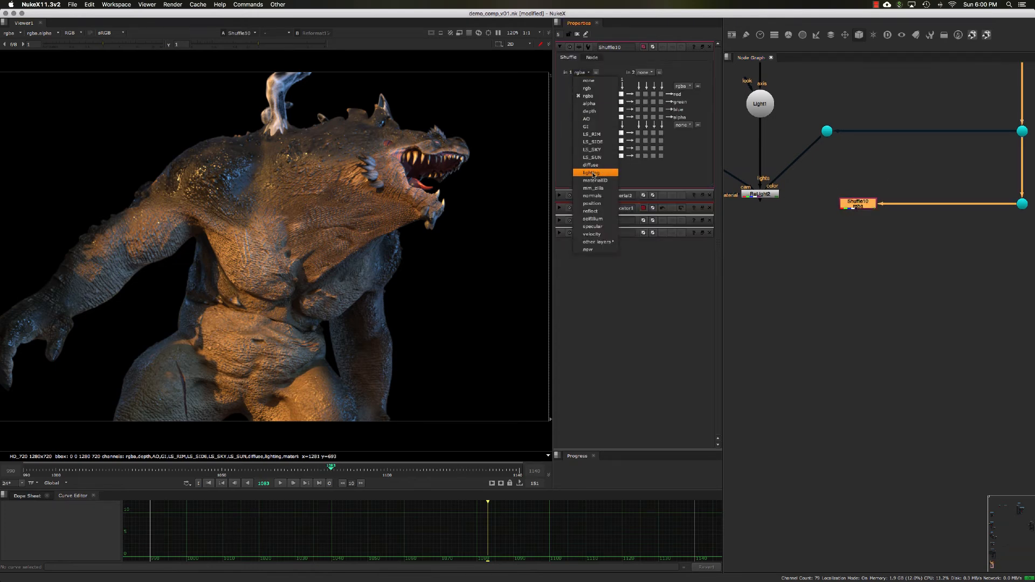
left_click(607, 166)
key("super")
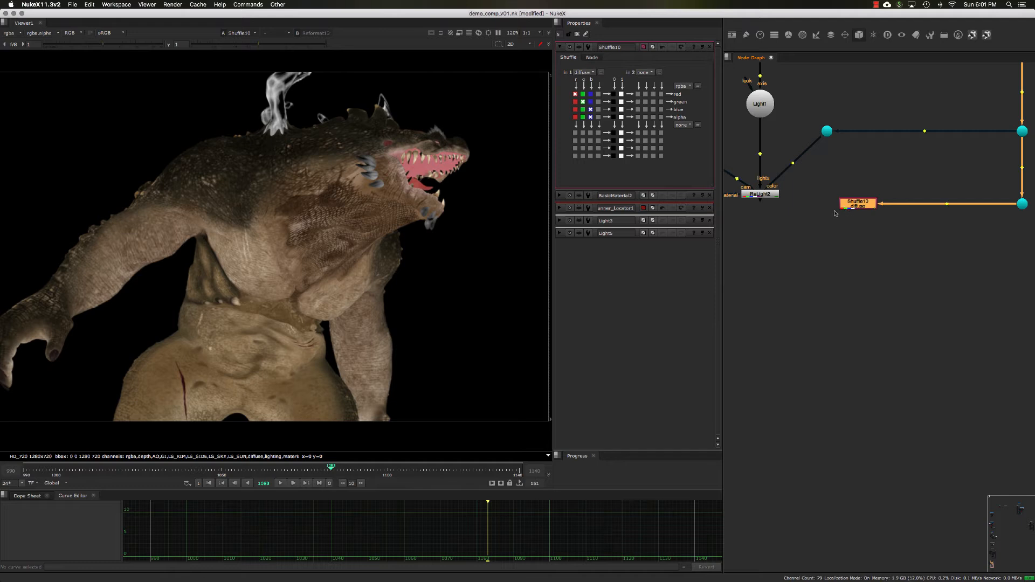
- Duplicate the Shuffle node, connect it to the same dot, and set its input layer to reflect
key("alt+c")
left_click_drag(847, 212, 1020, 206)
double_click(856, 235)
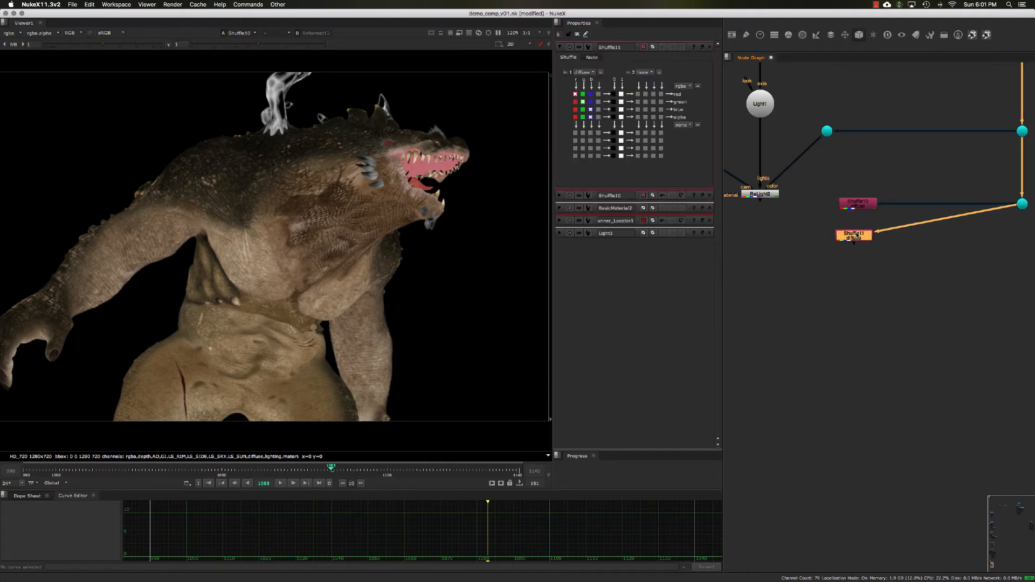
left_click(582, 72)
left_click(590, 213)
- Duplicate the Shuffle node again, connect it, and set its input layer to specular
mouse_move(900, 265)
left_mouse_down()
mouse_move(813, 214)
mouse_move(923, 246)
mouse_move(1031, 207)
mouse_move(1022, 204)
left_mouse_up()
key("alt+c")
double_click(883, 266)
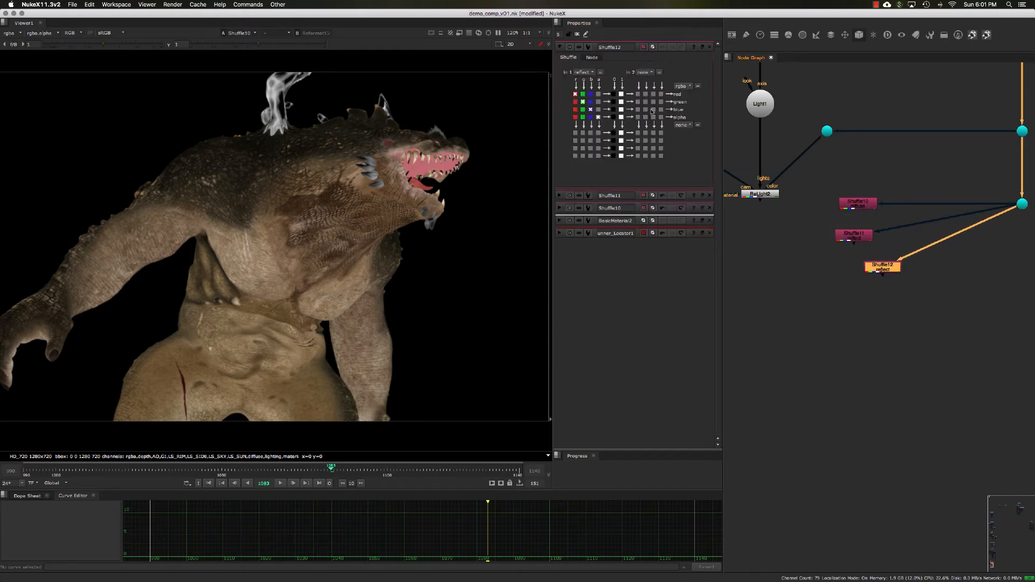
left_click(589, 72)
left_click(599, 228)
- View each of the three Shuffle outputs in the viewer
middle_click_drag(858, 274, 852, 252)
left_click(871, 245)
key("1")
left_click(842, 215)
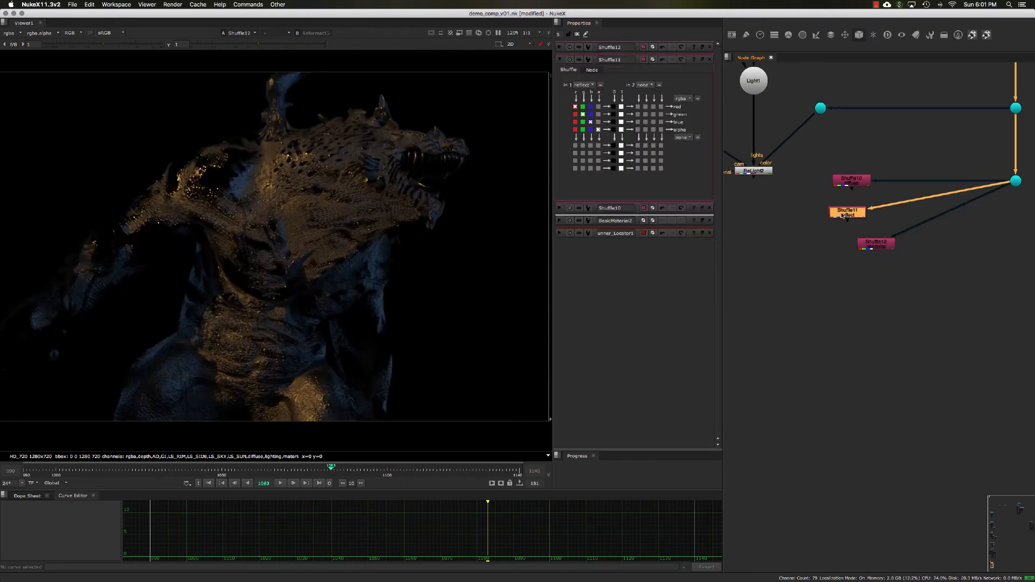
key("1")
left_click(855, 184)
key("1")
left_click(799, 206)
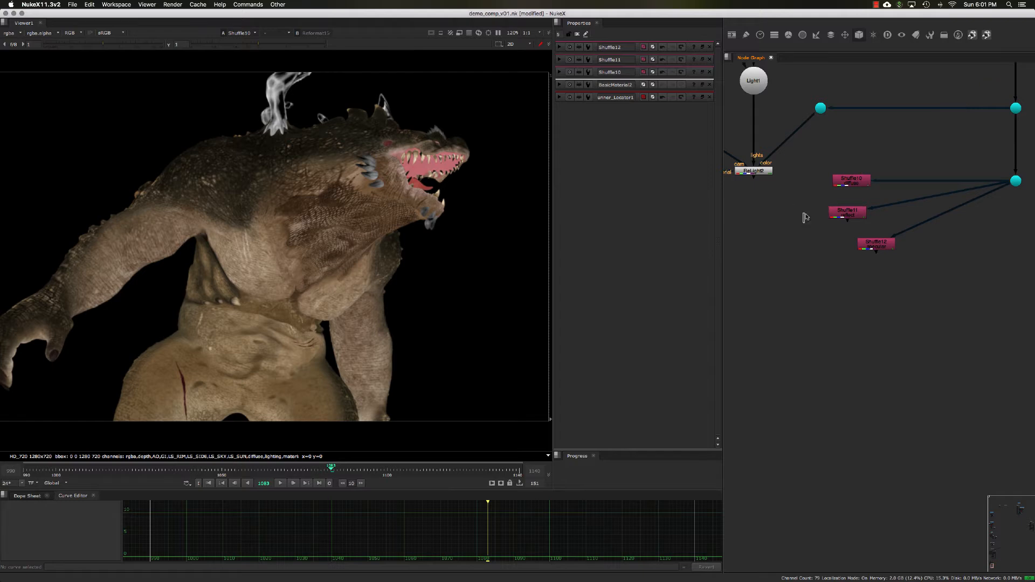
- Insert a dot feeding the three Shuffle nodes and arrange them side by side
middle_click_drag(805, 218, 786, 209)
left_click_drag(840, 174, 775, 220)
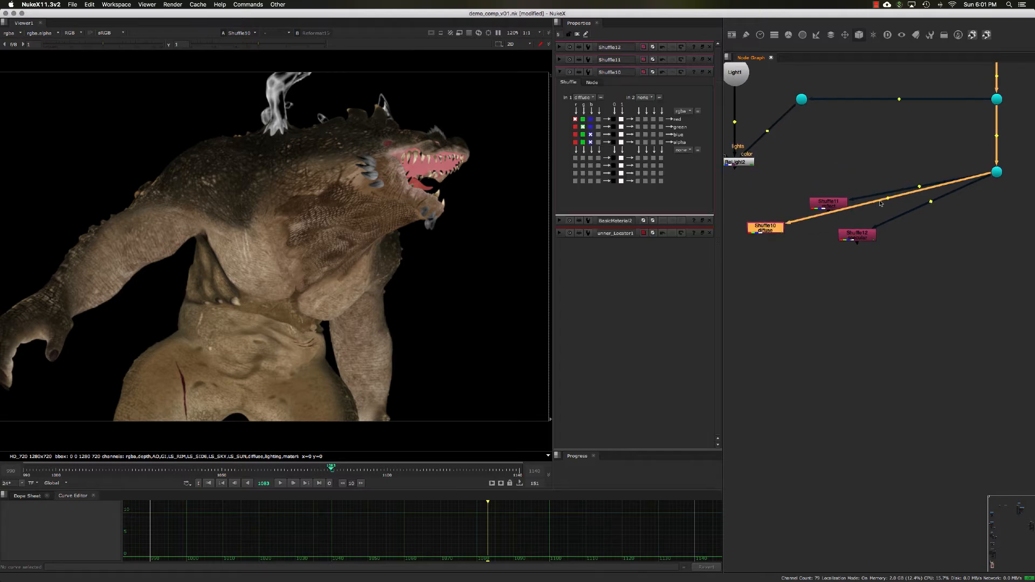
mouse_move(882, 195)
left_mouse_down("super")
mouse_move(830, 162)
mouse_move(852, 166)
mouse_move(843, 176)
left_mouse_up("super")
left_click(959, 181)
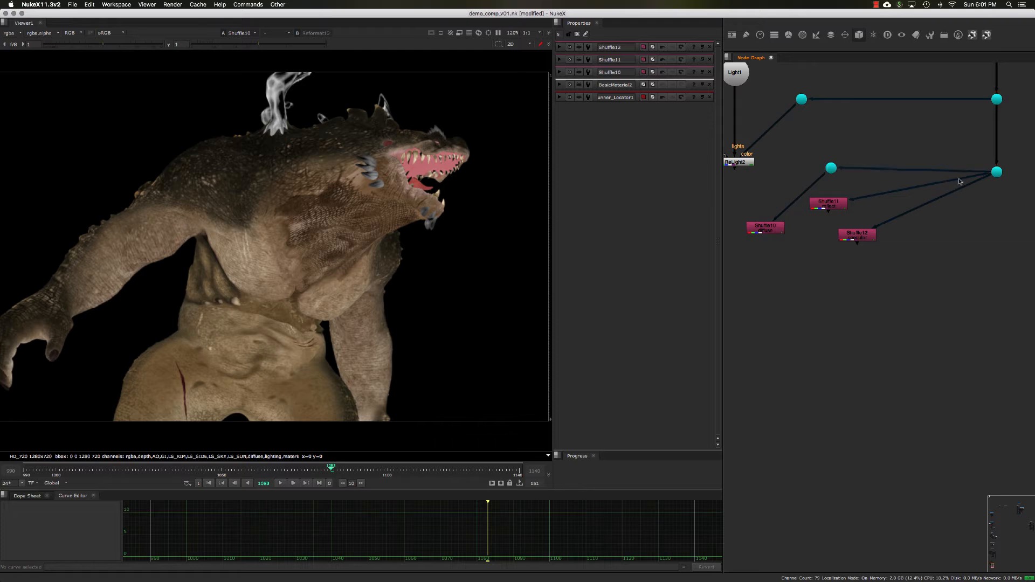
left_click_drag(959, 182, 844, 166)
left_click_drag(946, 187, 835, 170)
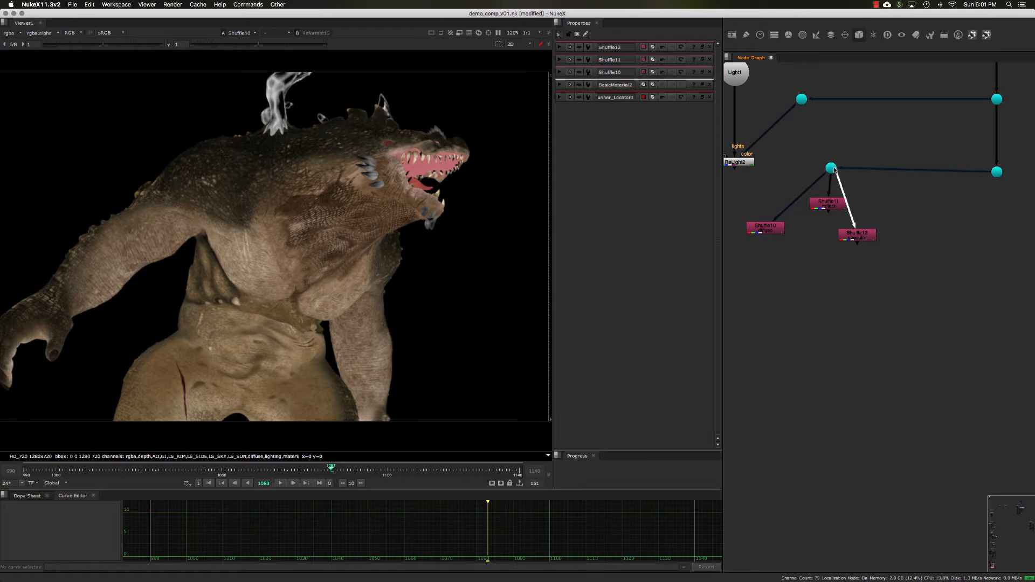
left_click_drag(851, 230, 894, 222)
left_click_drag(830, 203, 790, 221)
middle_click_drag(796, 238, 808, 200)
left_click(853, 197)
left_click_drag(852, 188, 851, 189)
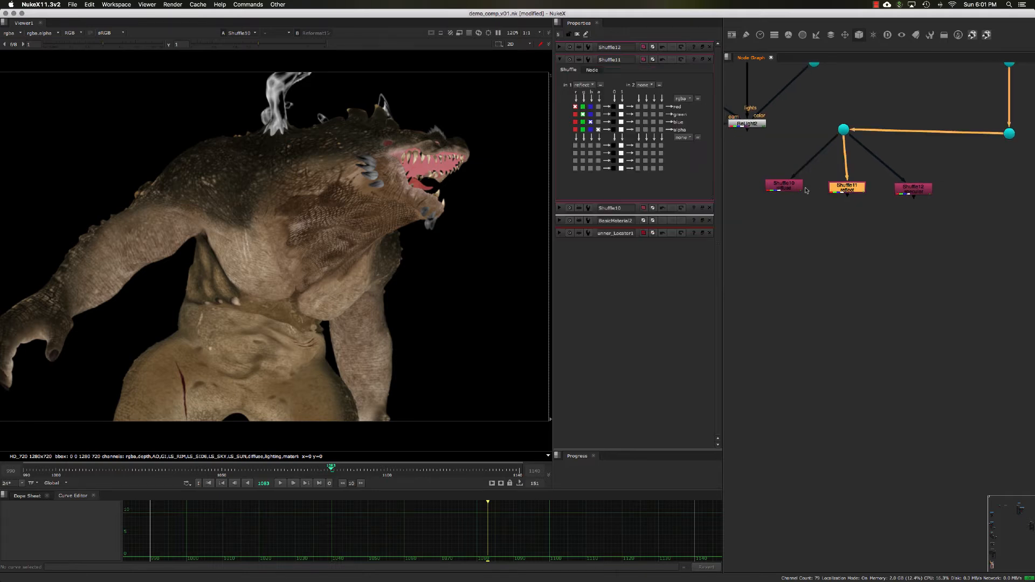
left_click_drag(788, 186, 791, 186)
left_click(849, 189)
left_click(915, 190)
left_click_drag(914, 189, 910, 189)
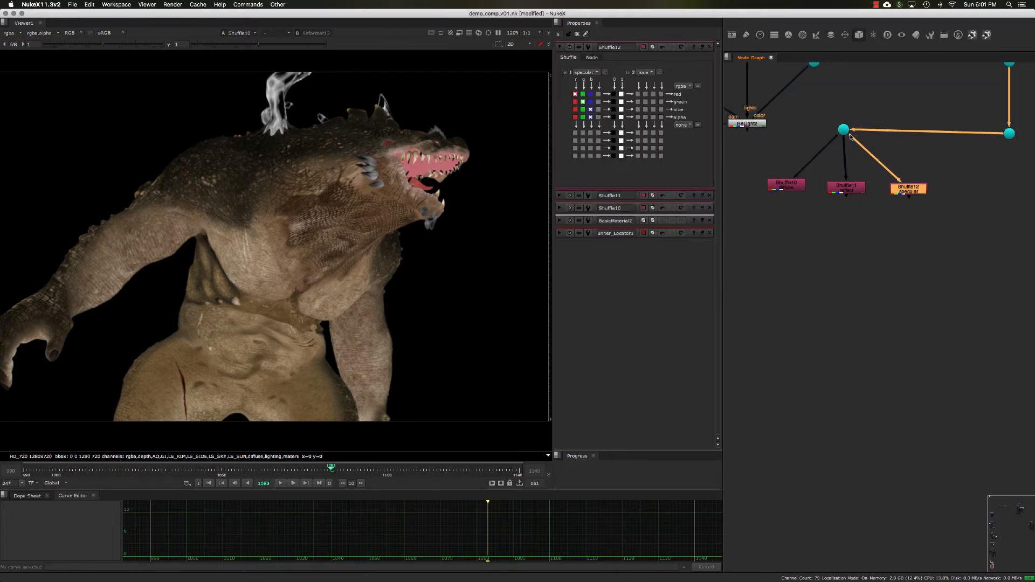
left_click_drag(843, 134, 846, 138)
middle_click_drag(827, 153, 850, 147)
left_click_drag(788, 153, 997, 244)
left_click_drag(872, 127, 905, 127, "shift")
left_click(845, 118)
middle_click_drag(846, 117, 858, 116)
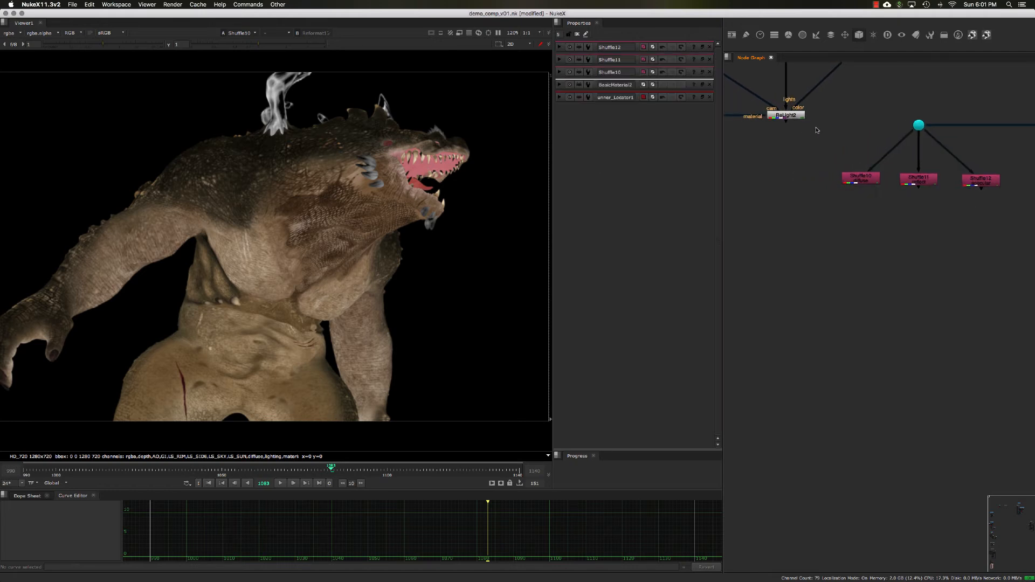
- Create a Multiply merge node fed by the ReLight node and the diffuse Shuffle
left_click_drag(817, 129, 764, 112)
key("1")
mouse_move(806, 181)
middle_mouse_down()
mouse_move(806, 157)
mouse_move(814, 168)
mouse_move(800, 169)
middle_mouse_up()
scroll(799, 169, "down", 1)
left_click(782, 176)
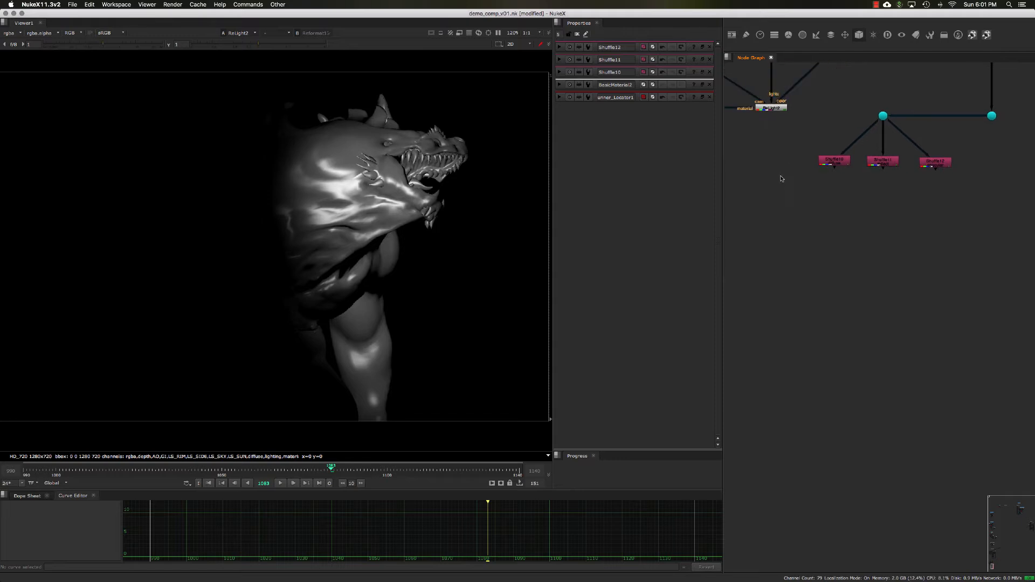
key("Tab")
type("mul")
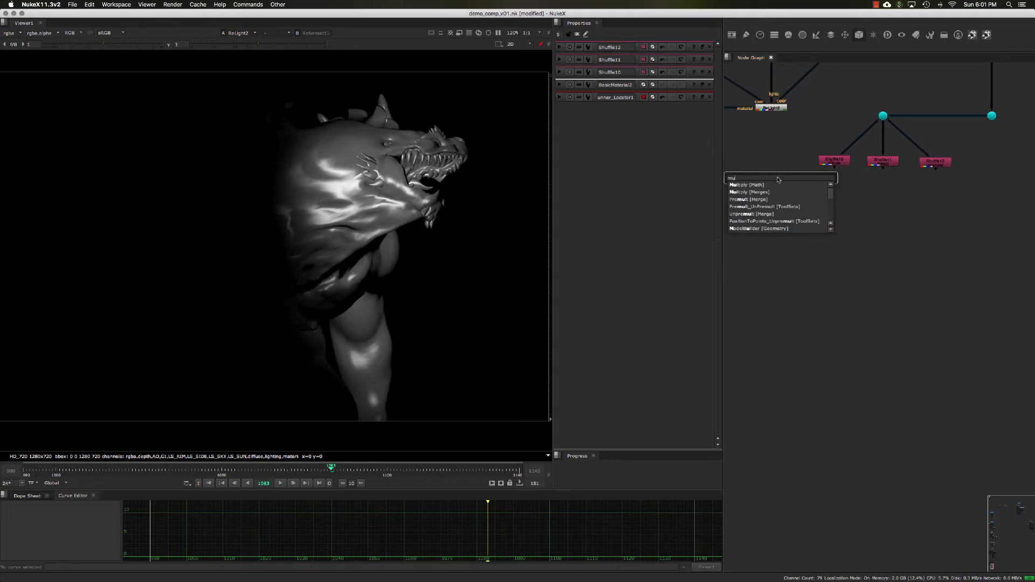
left_click(769, 193)
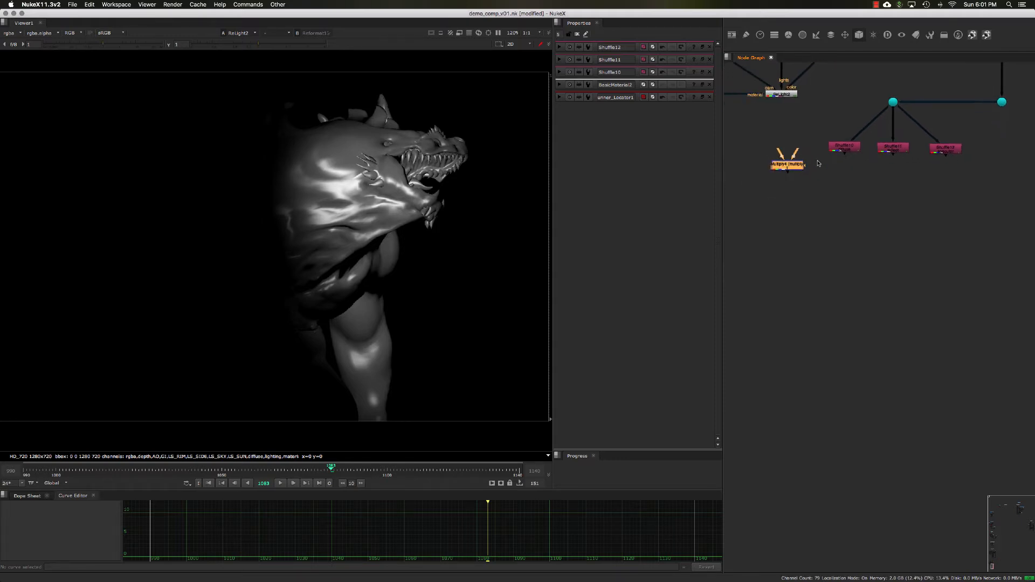
left_click(788, 96)
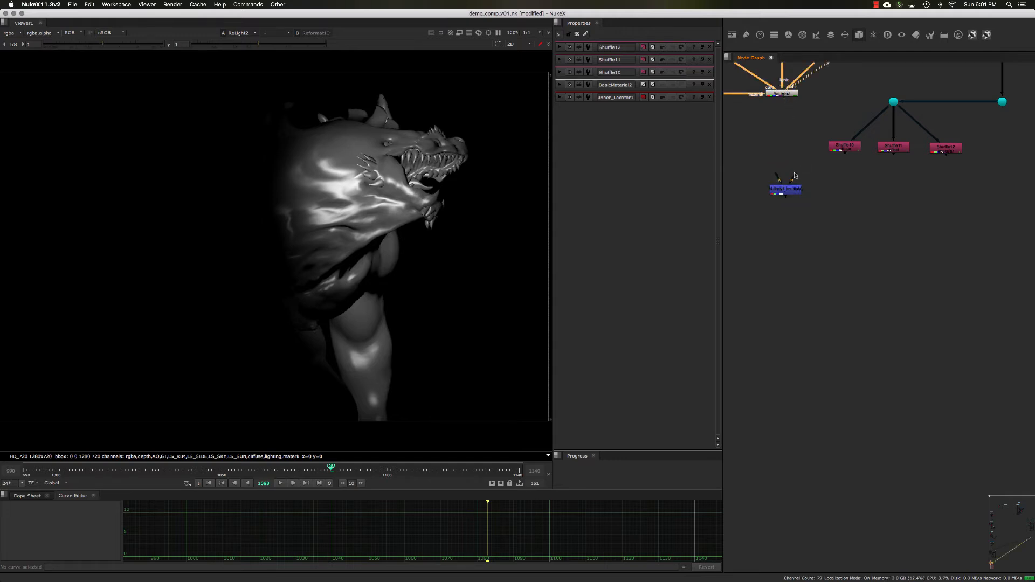
left_click_drag(785, 195, 852, 150)
- Compare the diffuse Shuffle and the Multiply result in the viewer
left_click(842, 146)
key("1")
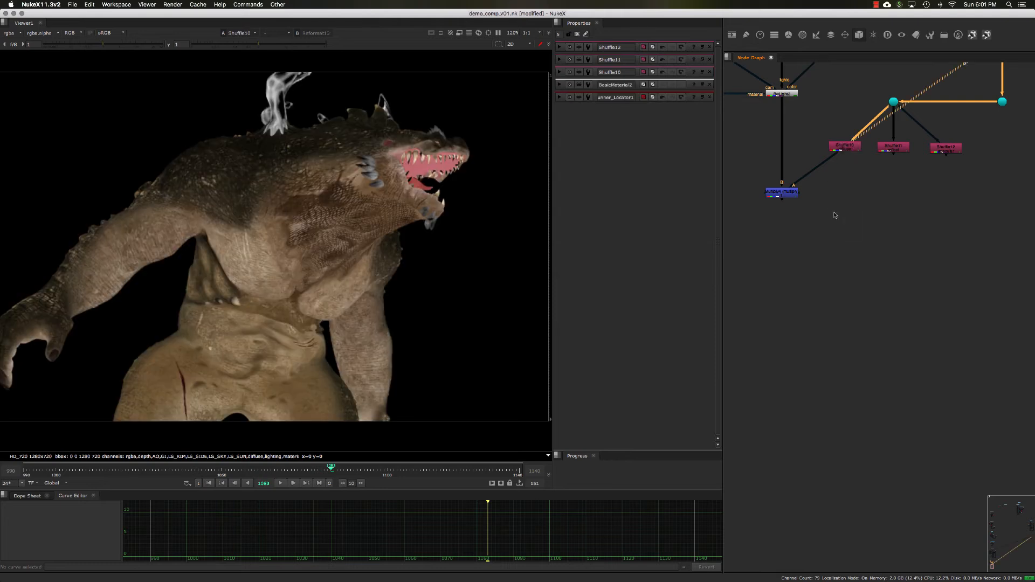
left_click_drag(834, 215, 750, 178)
key("1")
left_click(786, 193)
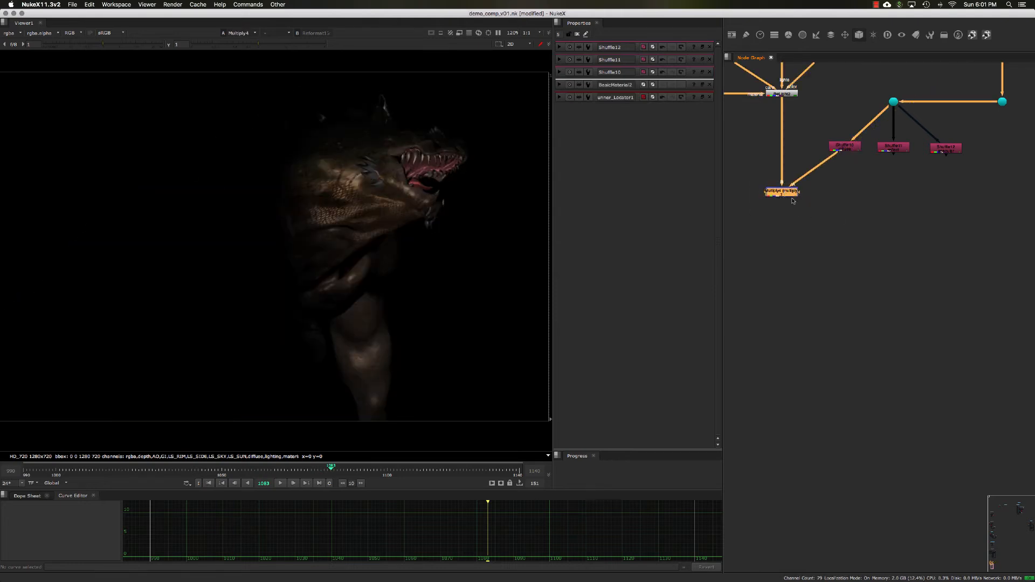
scroll(835, 208, "down", 2)
middle_click_drag(835, 209, 807, 203)
left_click(846, 220)
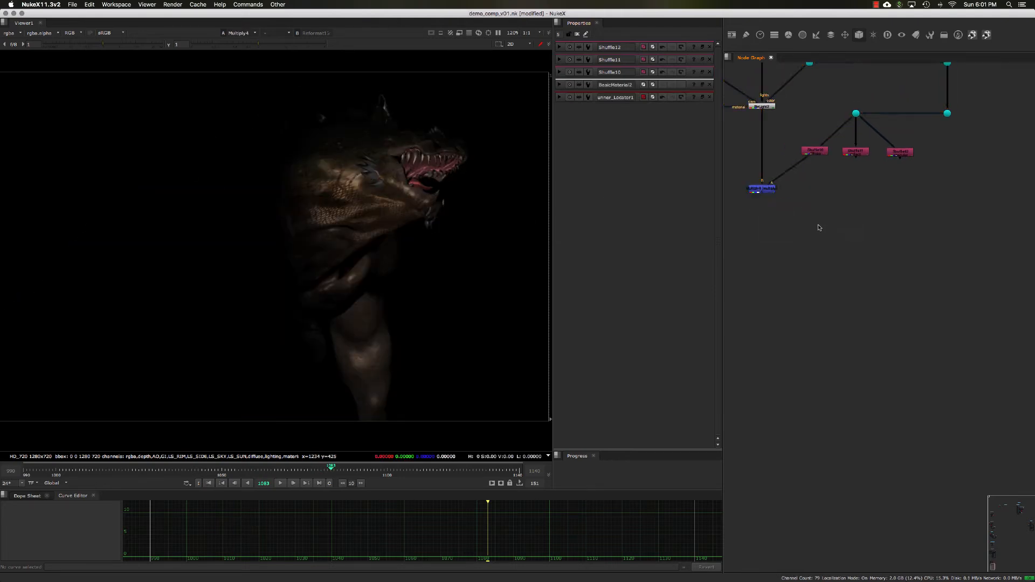
- Add a Merge node and set its operation to plus
key("m")
left_click_drag(803, 213, 817, 238)
left_click(610, 69)
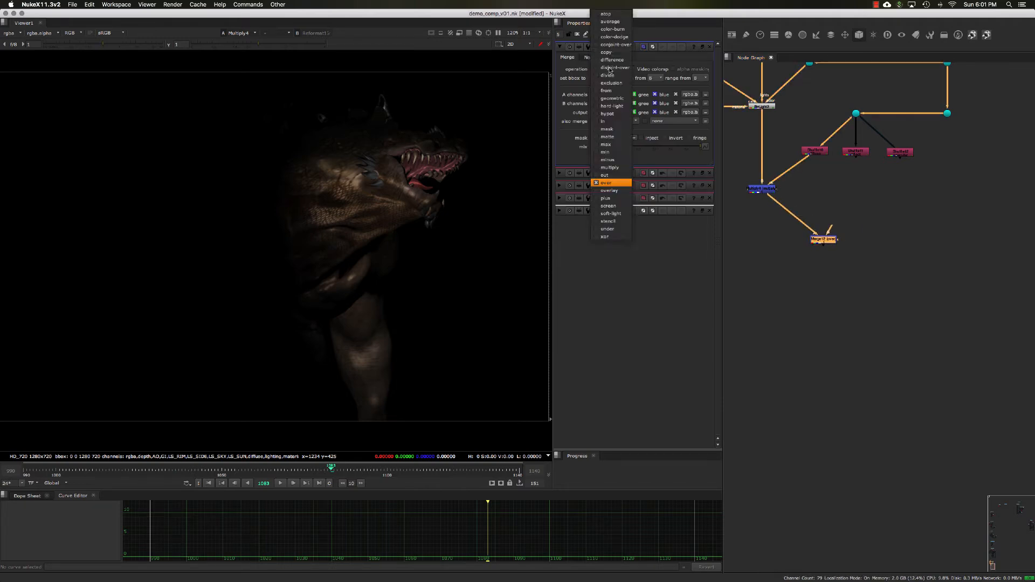
left_click(609, 198)
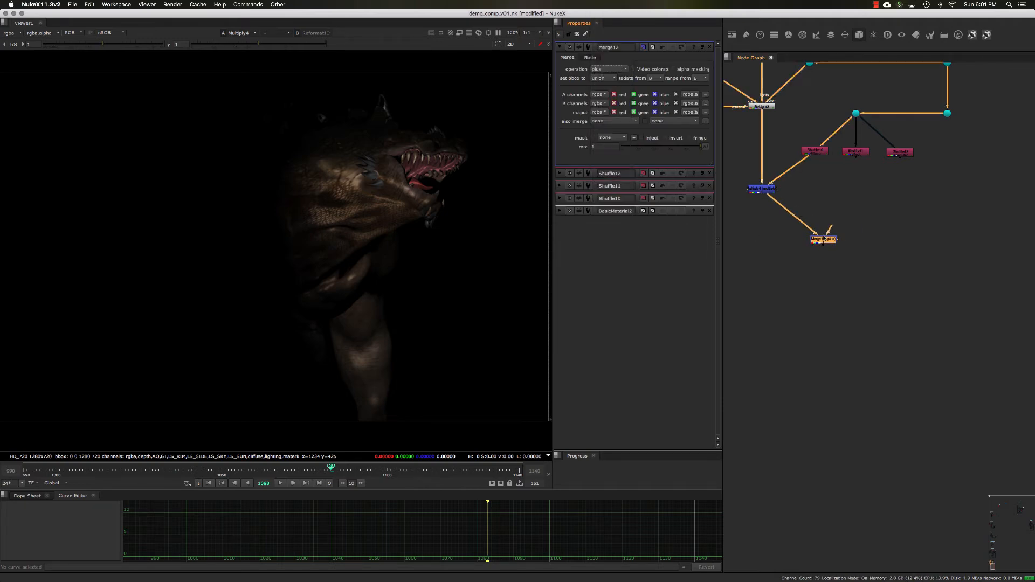
- Connect the plus Merge to the comp branch and, through a dot, to the Multiply output
left_click_drag(830, 229, 947, 113)
left_click_drag(822, 246, 800, 265)
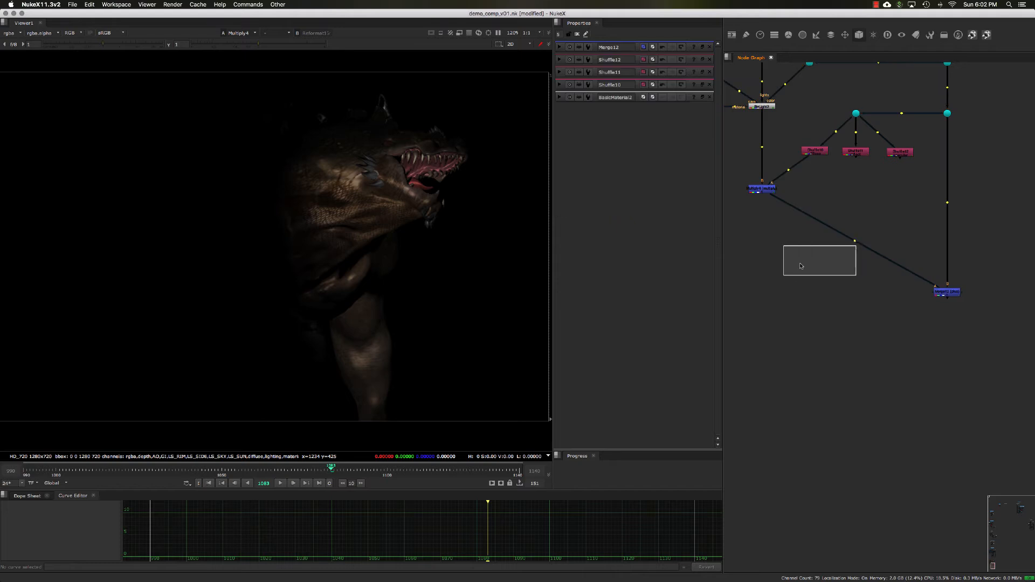
left_click_drag(855, 242, 764, 293, "super")
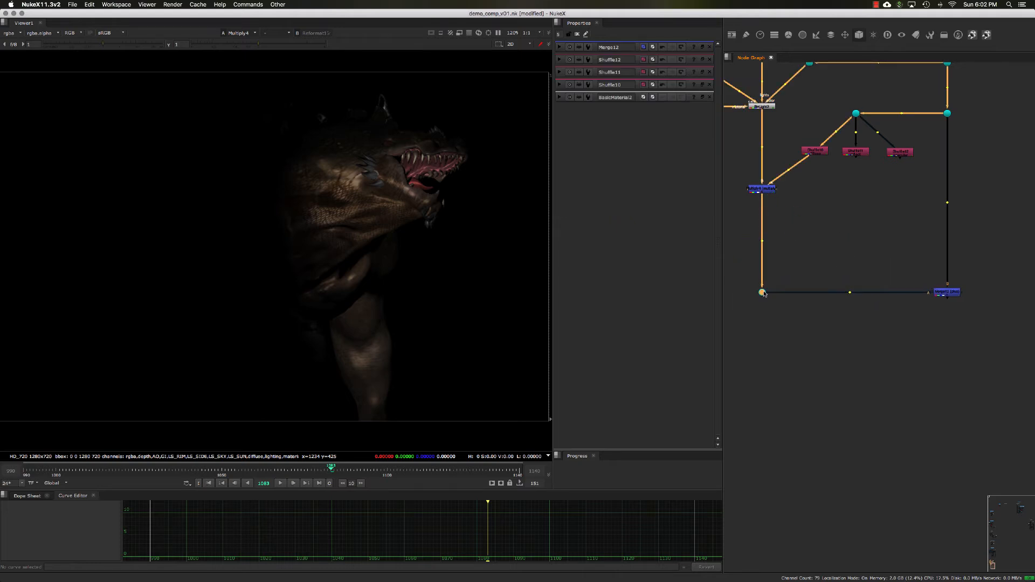
- Toggle the plus Merge node on and off to compare the relit result with the original comp
left_click_drag(979, 160, 911, 93)
key("1")
middle_click_drag(917, 216, 902, 206)
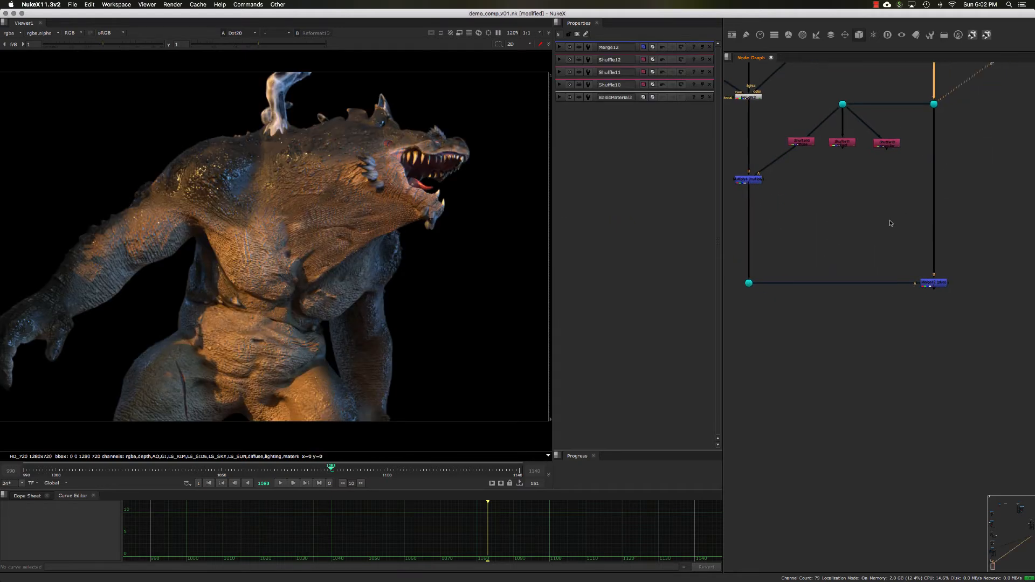
left_click_drag(888, 217, 881, 262)
key("1")
left_click(983, 337)
key("d")
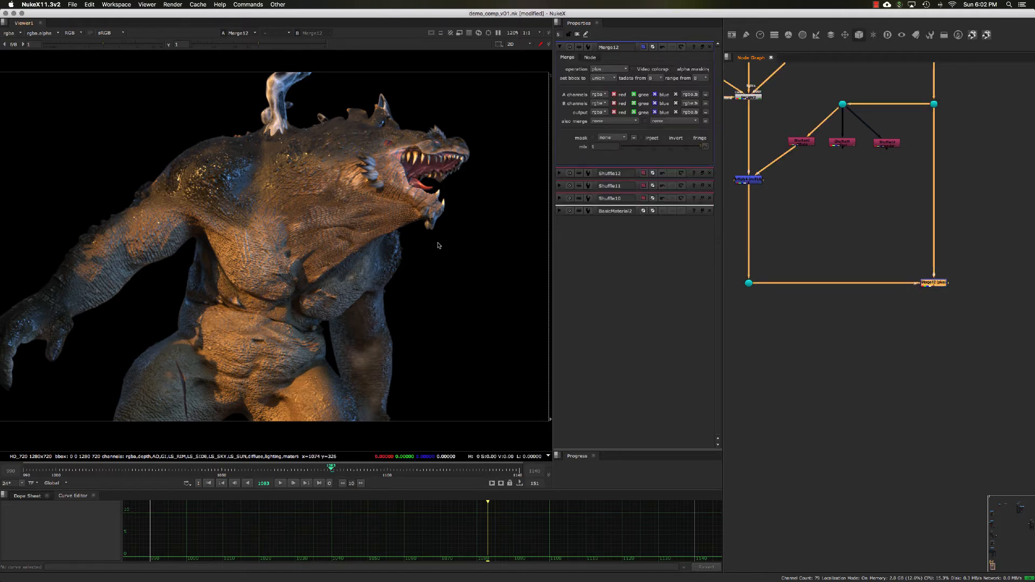
key("d")
key("d")
key("d")
key("d")
key("d")
key("d")
key("d")
key("d")
key("d")
key("d")
key("d")
key("d")
key("d")
key("d")
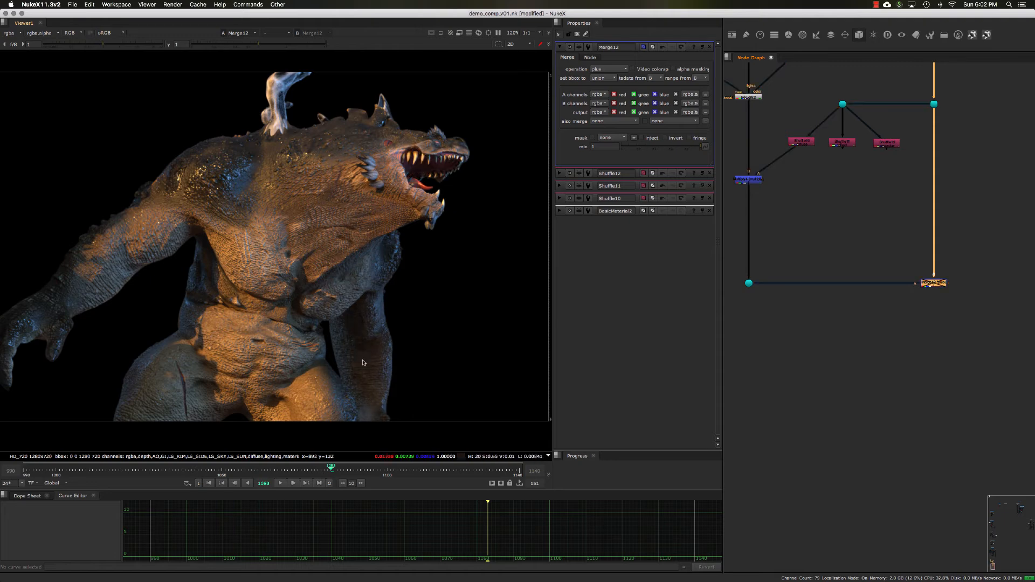
key("d")
key("d")
key("d")
key("d")
key("d")
key("d")
key("d")
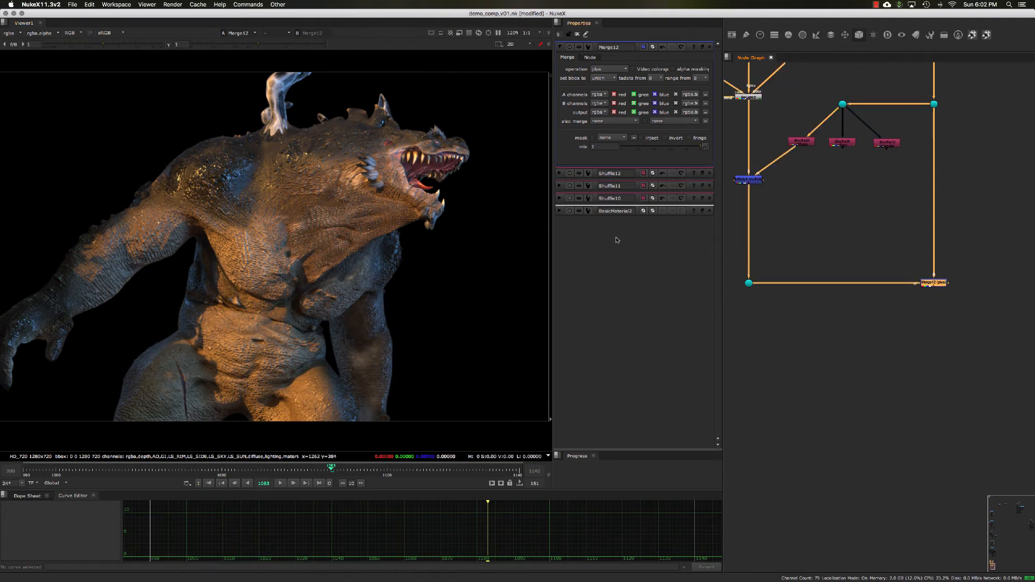
- View the diffuse and reflect Shuffle outputs in the viewer
middle_click_drag(817, 191, 817, 206)
left_click(804, 181)
left_click(805, 162)
key("1")
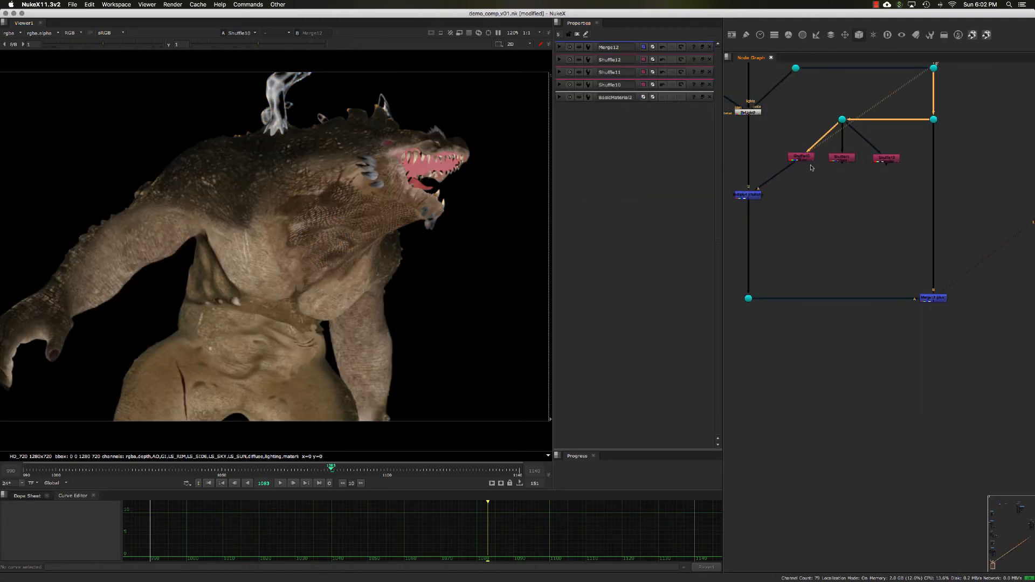
middle_click_drag(811, 167, 806, 173)
left_click(832, 166)
key("1")
left_click(830, 185)
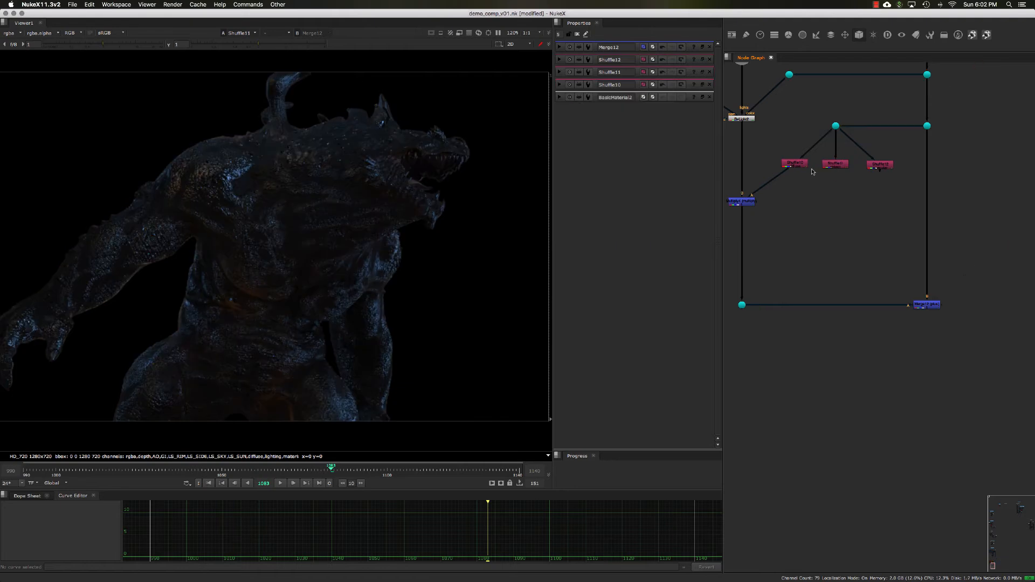
- Add an over Merge node combining the reflect and specular Shuffle outputs
key("m")
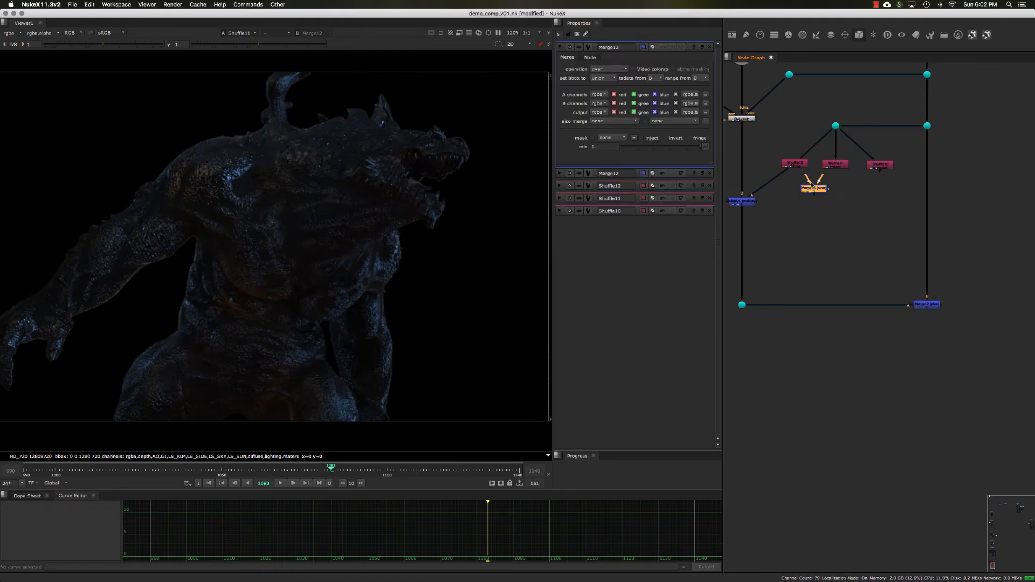
left_click_drag(870, 191, 878, 164)
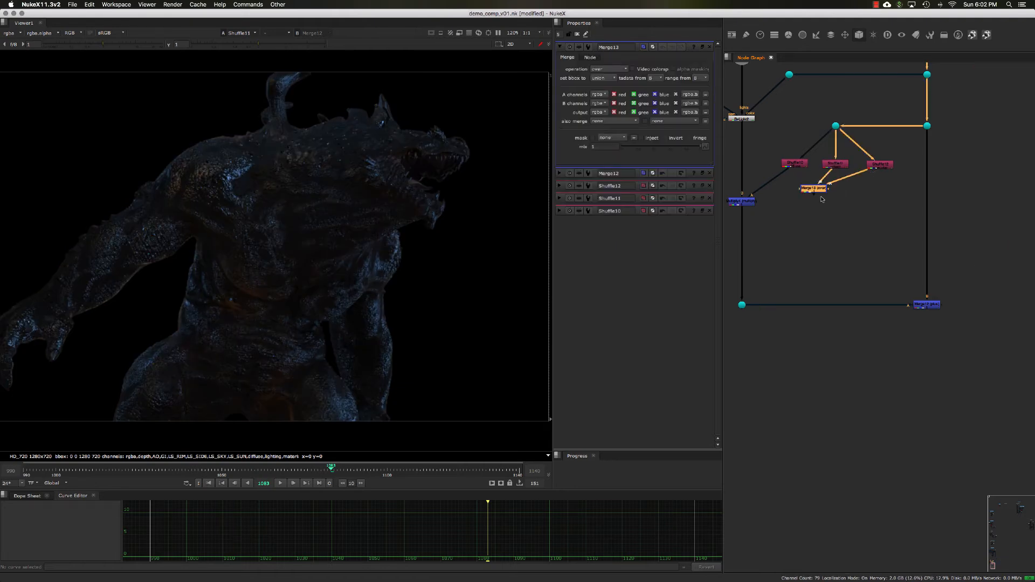
scroll(821, 198, "up", 5)
left_click_drag(813, 202, 855, 210)
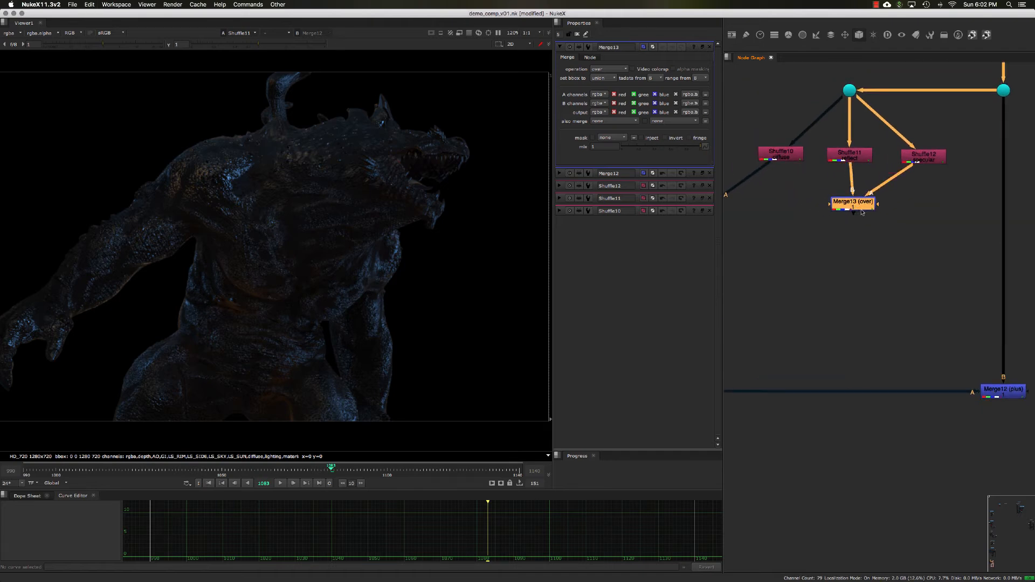
- Add a second over Merge combining the diffuse Shuffle with the first Merge, and view its result
key("m")
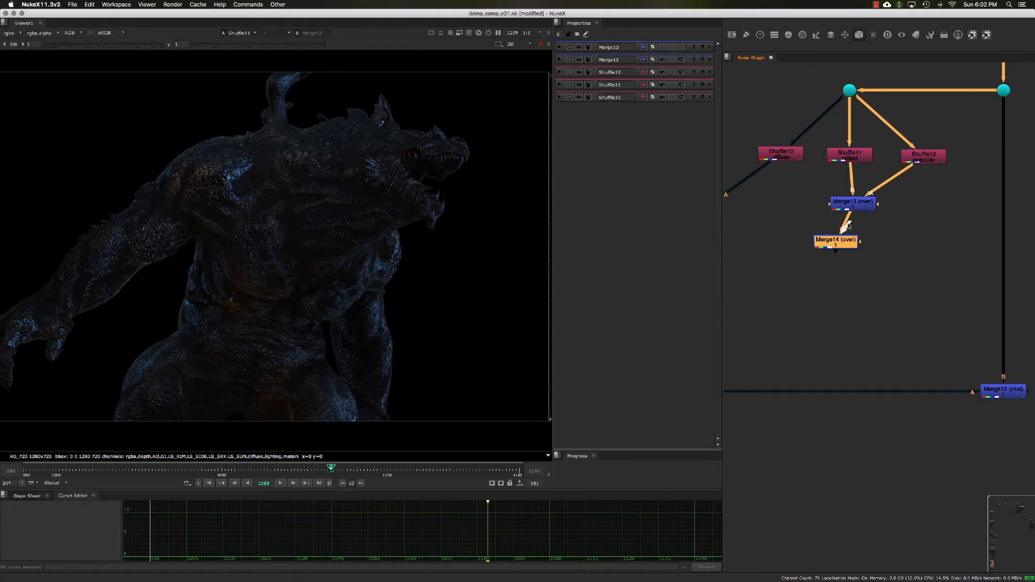
left_click_drag(848, 225, 782, 157)
left_click_drag(836, 242, 795, 241)
left_click_drag(865, 205, 861, 201)
key("1")
left_click(860, 202)
left_click(807, 241)
key("1")
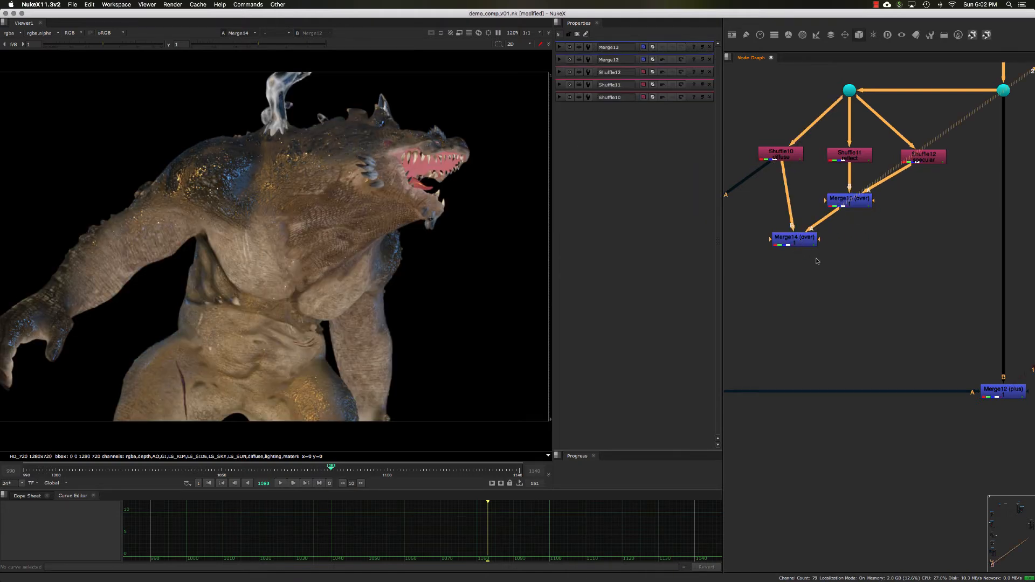
- Reconnect the Multiply node's input from the diffuse Shuffle to the combined passes Merge, then view the plus Merge
middle_click_drag(817, 260, 841, 254)
left_click_drag(824, 237, 812, 236)
middle_click_drag(808, 256, 867, 247)
left_click(780, 205)
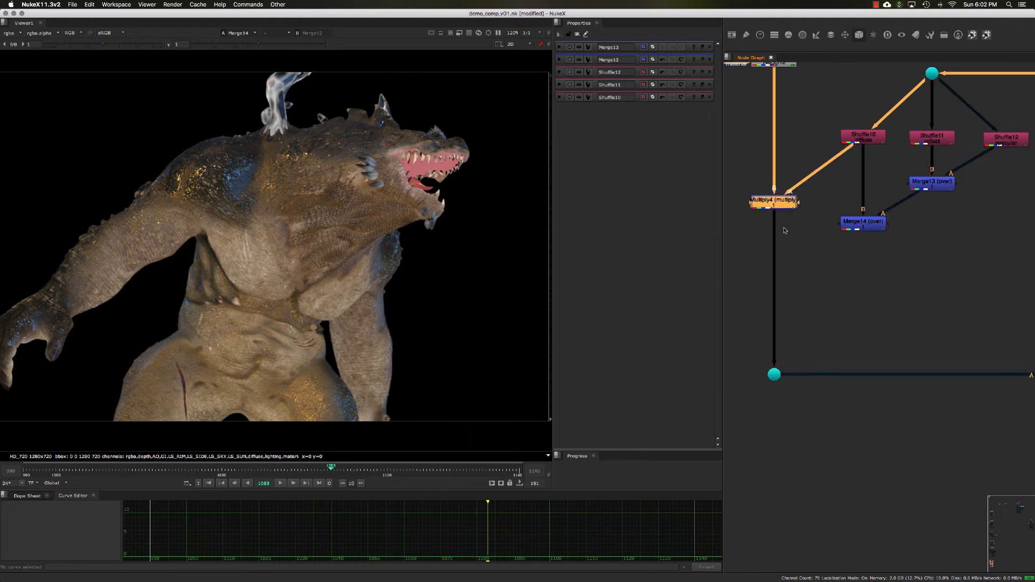
left_click_drag(785, 231, 785, 237)
left_click_drag(847, 156, 853, 224)
left_click_drag(789, 238, 790, 250)
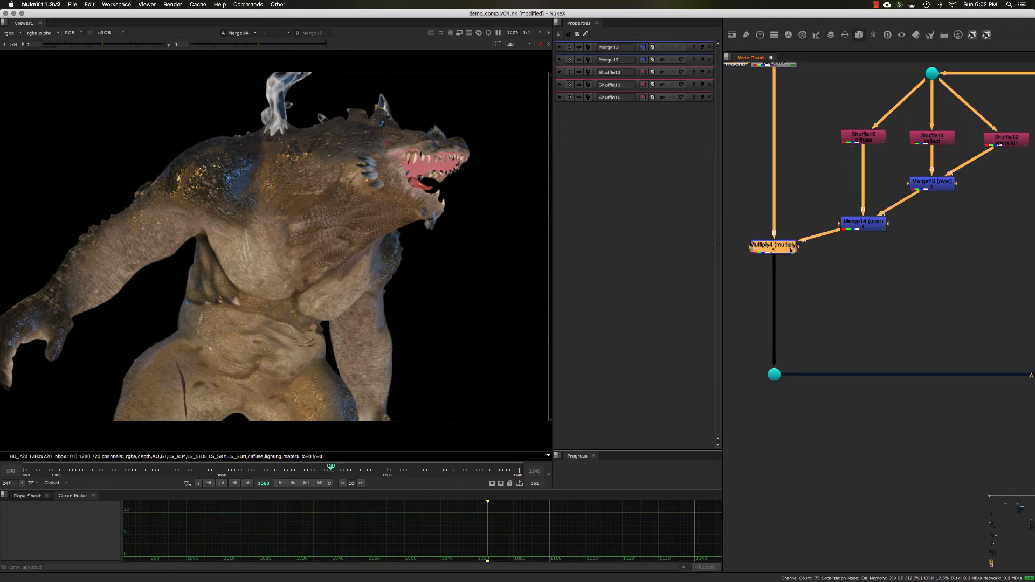
key("1")
middle_click_drag(843, 273, 791, 258)
left_click(749, 242)
left_click_drag(866, 247, 1010, 364)
key("1")
left_click(1009, 364)
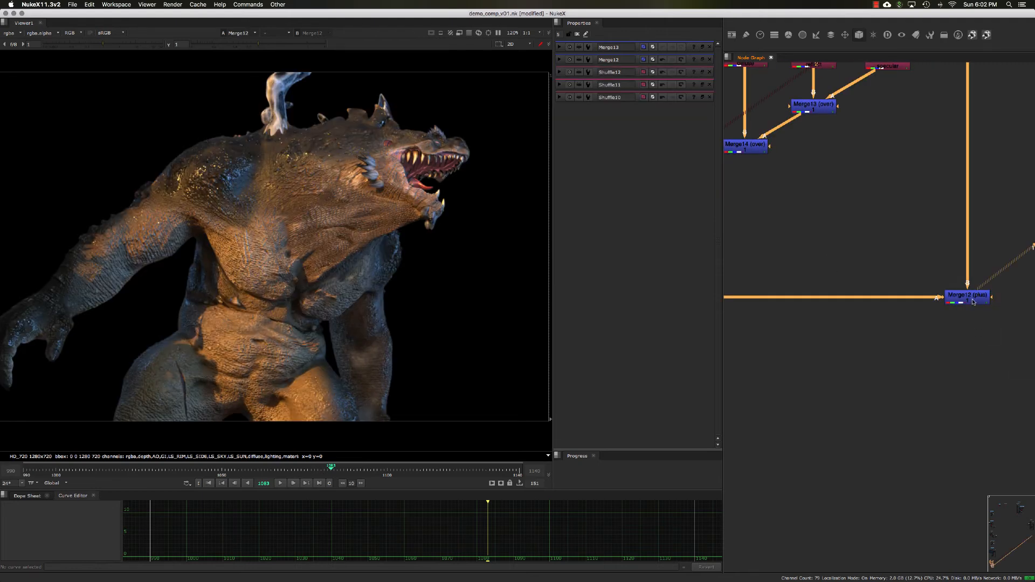
- Toggle the plus Merge on and off to compare the relit comp against the original
double_click(973, 302)
key("d")
key("d")
key("d")
key("d")
key("d")
key("d")
key("d")
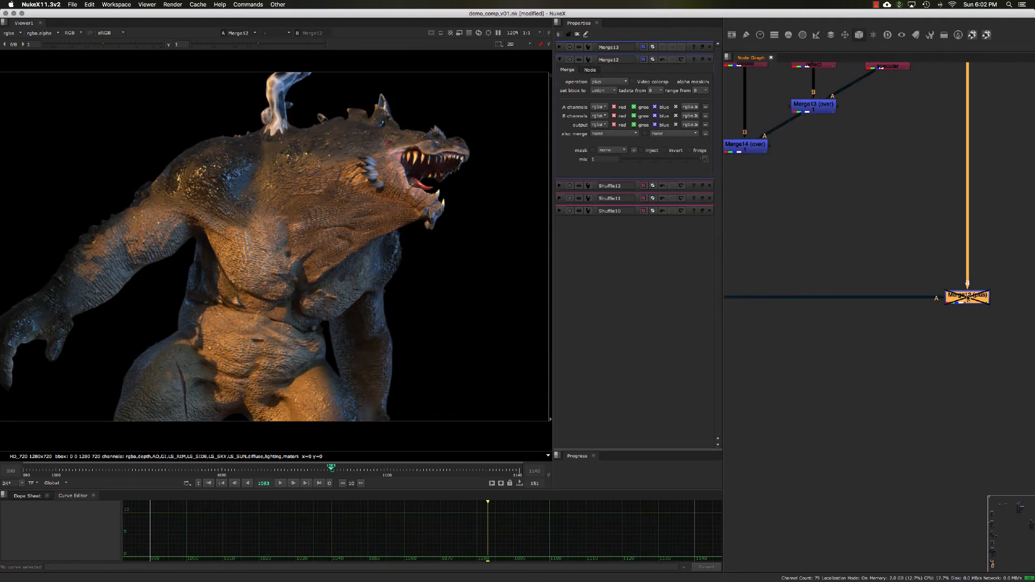
key("d")
- Insert a Grade node between the diffuse Shuffle and its Merge and set its gain to 0.25
middle_click_drag(848, 213, 899, 296)
left_click(849, 261)
middle_click_drag(822, 237, 841, 261)
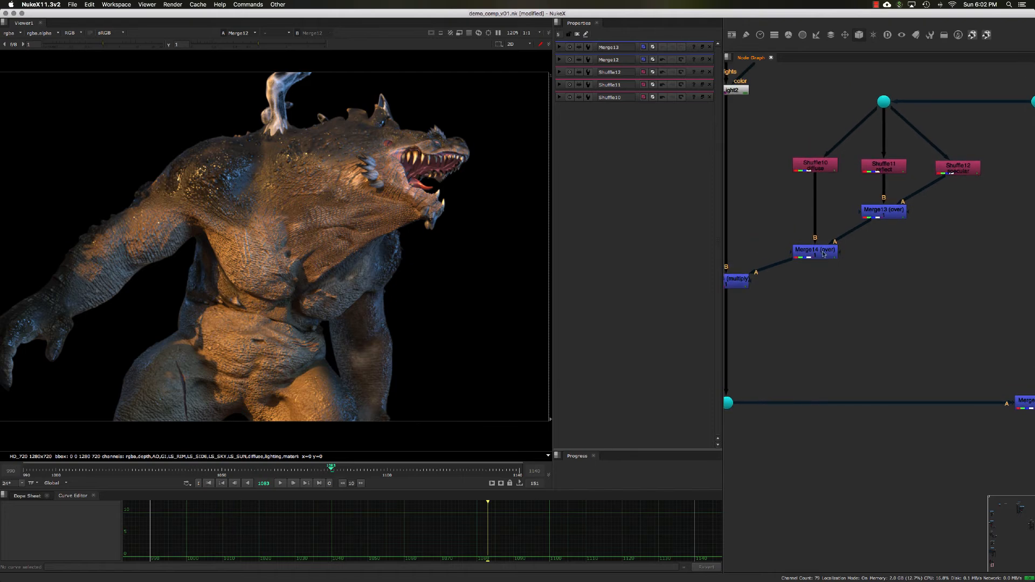
left_click_drag(823, 254, 833, 264)
left_click(831, 207)
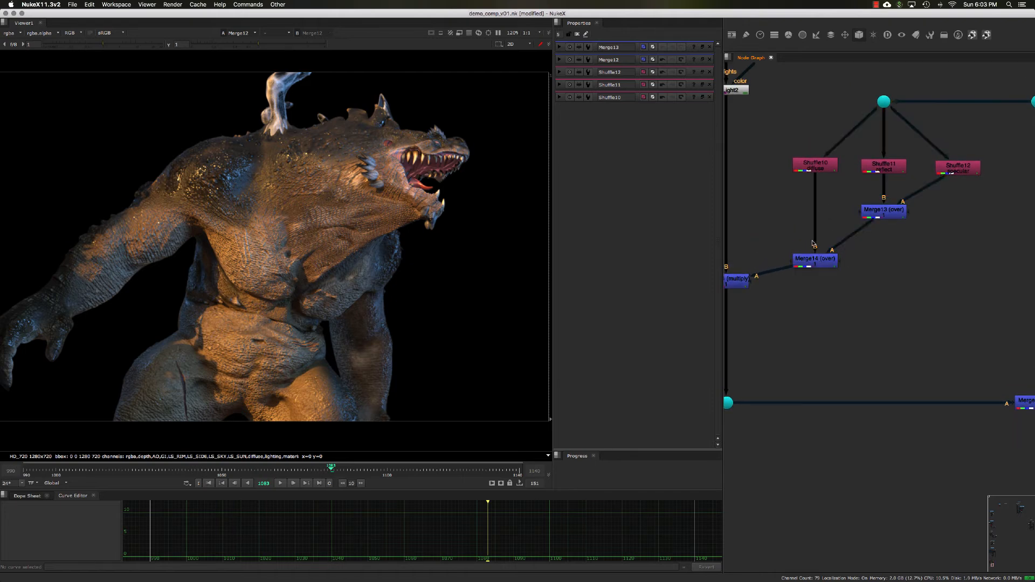
left_click(812, 263)
key("1")
key("g")
left_click_drag(786, 211, 819, 210)
double_click(818, 211, "ctrl")
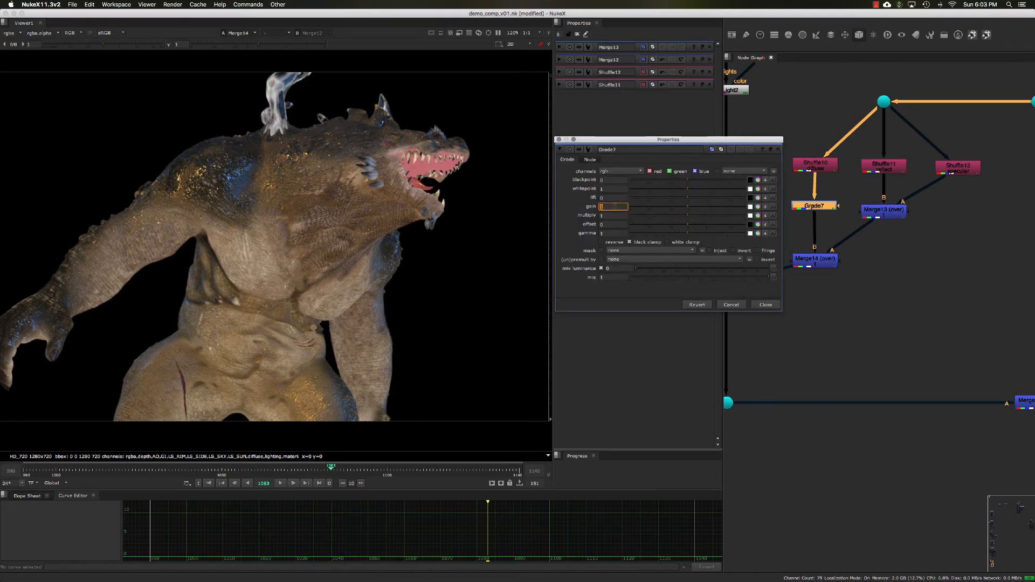
type("0.25")
key("Return")
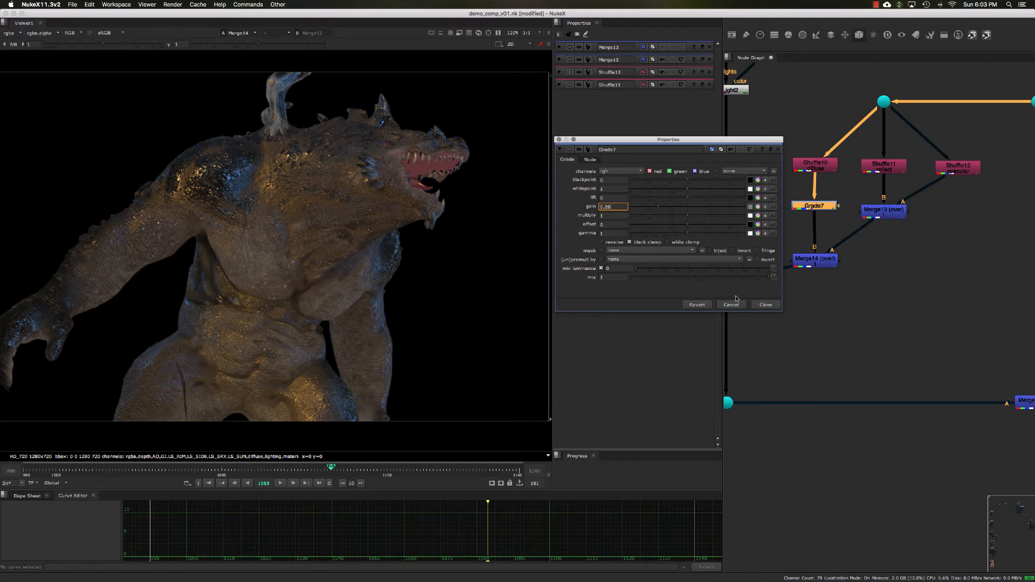
left_click(757, 305)
- Insert a Grade node after the reflect-specular Merge and set its gain to 2
left_click(874, 211)
key("g")
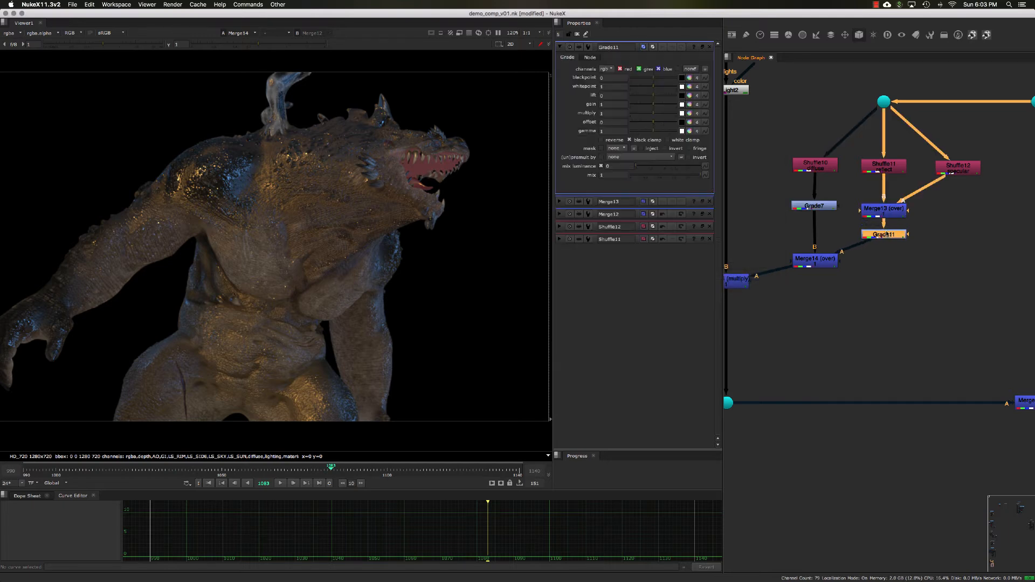
key("1")
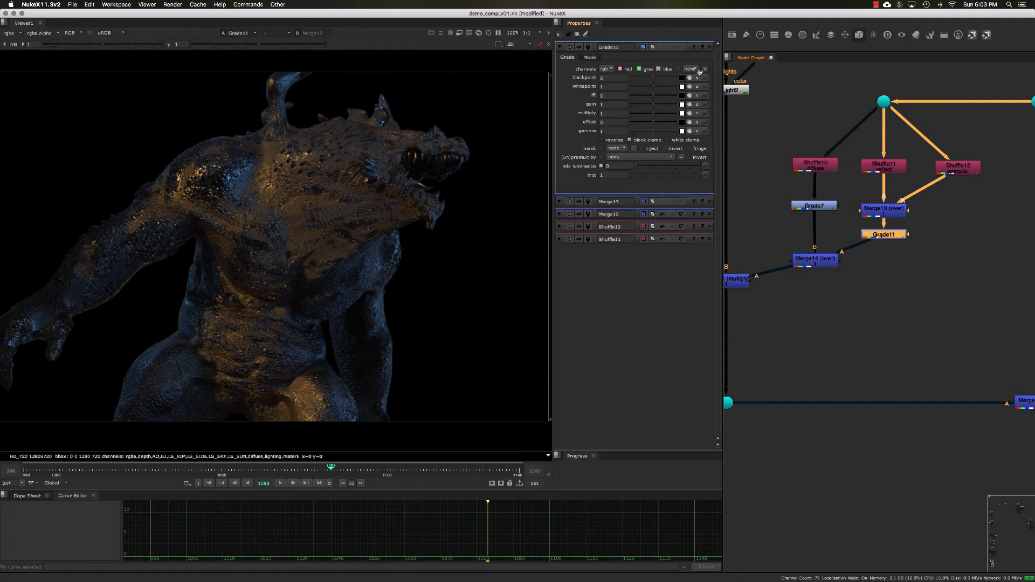
double_click(882, 235, "super")
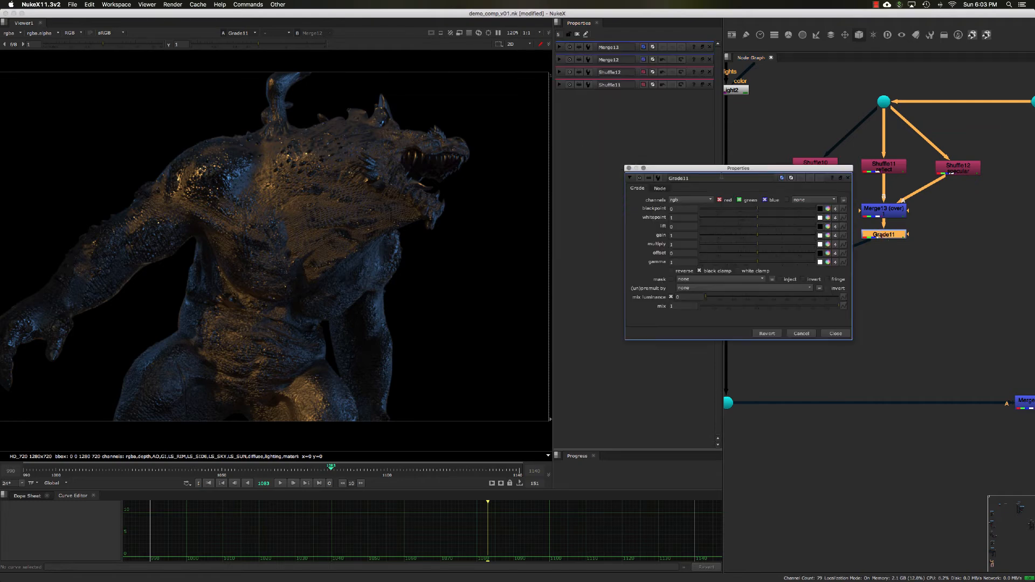
left_click_drag(722, 168, 688, 157)
left_click(648, 223)
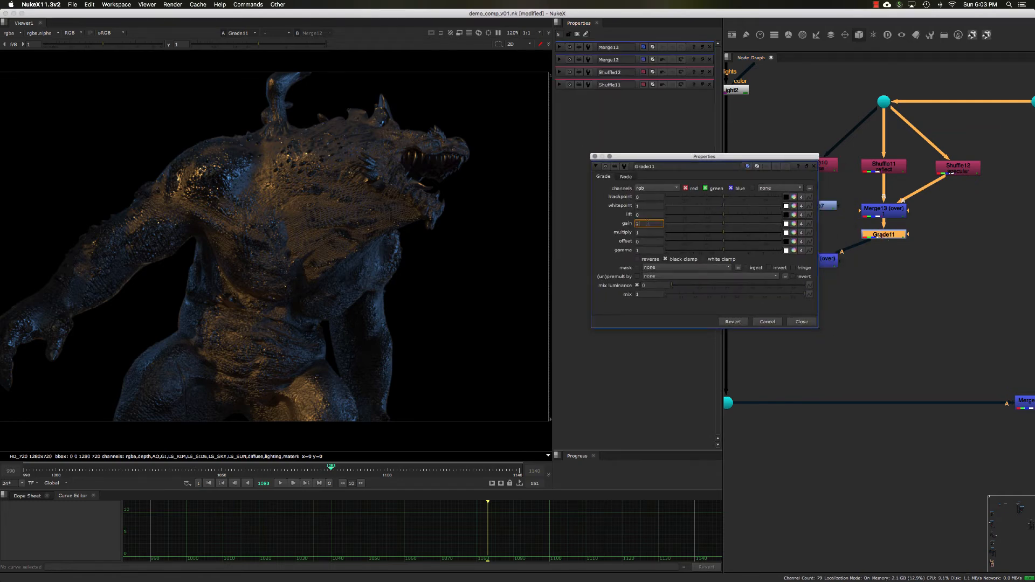
key("Tab")
left_click(801, 321)
- Examine the Multiply node's output in the viewer
middle_click_drag(800, 325, 827, 293)
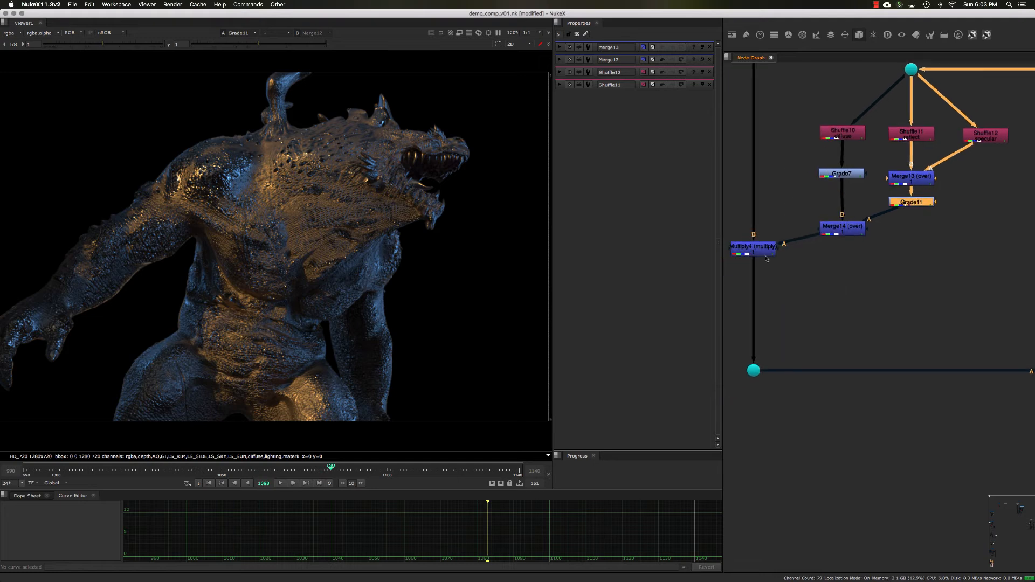
left_click(763, 254, "shift+super")
left_click_drag(763, 253, 764, 258)
left_click_drag(844, 231, 843, 228)
left_click_drag(768, 256, 769, 262)
scroll(830, 273, "down", 2)
middle_click_drag(928, 298, 871, 270)
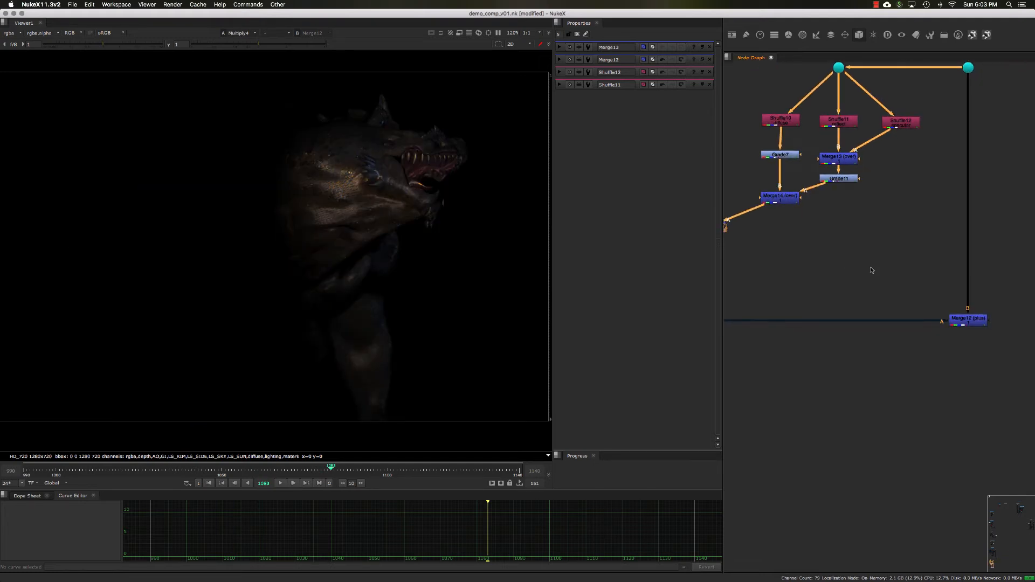
left_click_drag(872, 269, 1008, 392)
key("1")
scroll(863, 281, "down", 2)
left_click_drag(882, 282, 975, 353)
left_click(916, 279)
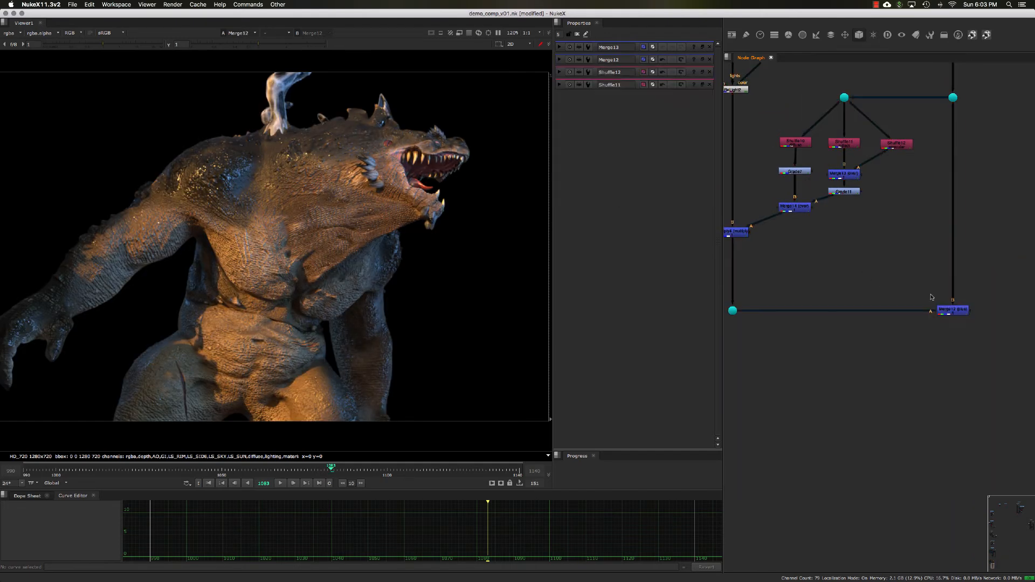
- Compare the plus Merge and the Multiply output across the two viewer inputs
left_click(949, 308)
middle_click_drag(865, 270, 883, 264)
left_click(751, 305)
left_click_drag(750, 226, 749, 232)
left_click(815, 251)
left_click_drag(915, 286, 1003, 346)
middle_click_drag(804, 250, 823, 263)
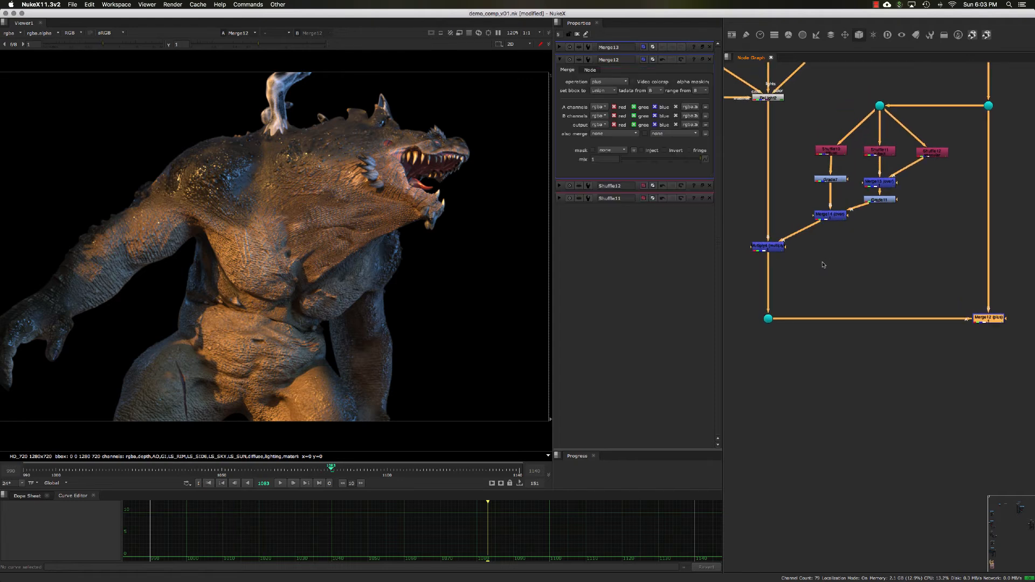
left_click_drag(822, 262, 770, 254)
key("2")
left_click(769, 250)
middle_click_drag(813, 261, 802, 259)
left_click_drag(760, 250, 761, 255)
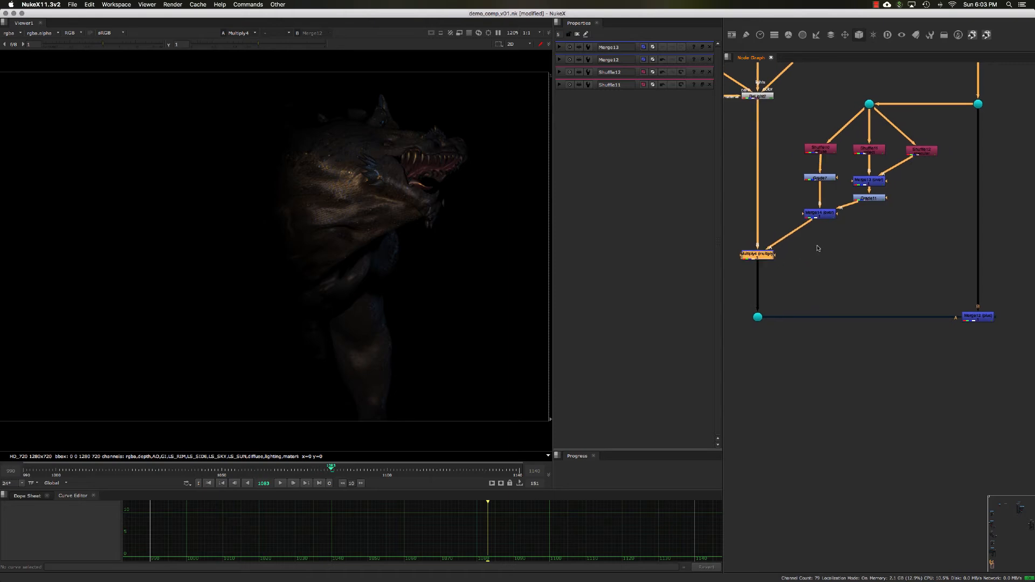
left_click(866, 261)
left_click_drag(879, 269, 1000, 363)
key("1")
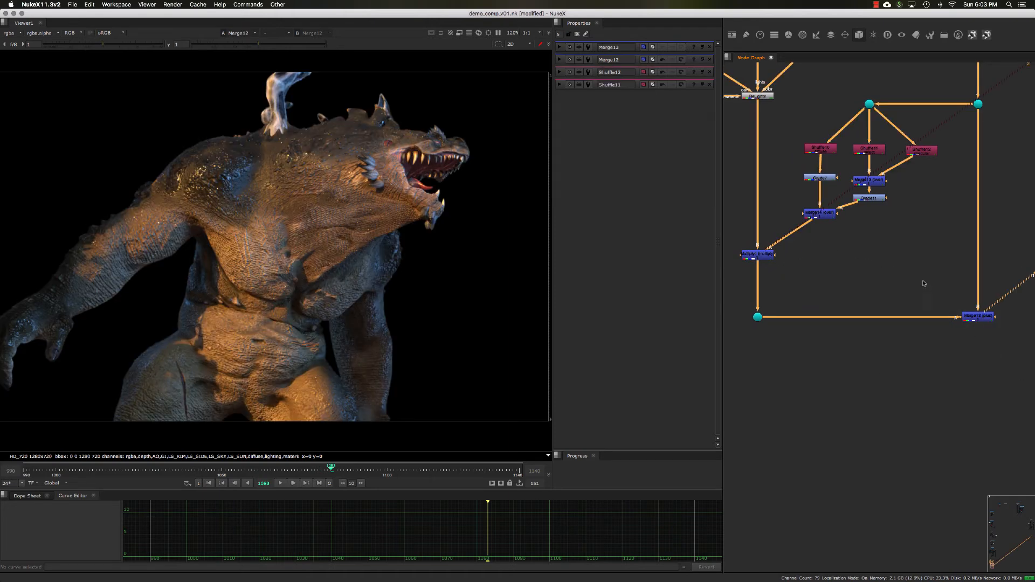
- View the spot light and the ReLight node output in the viewer
left_click(809, 214)
middle_click_drag(801, 204, 834, 265)
left_click(799, 160)
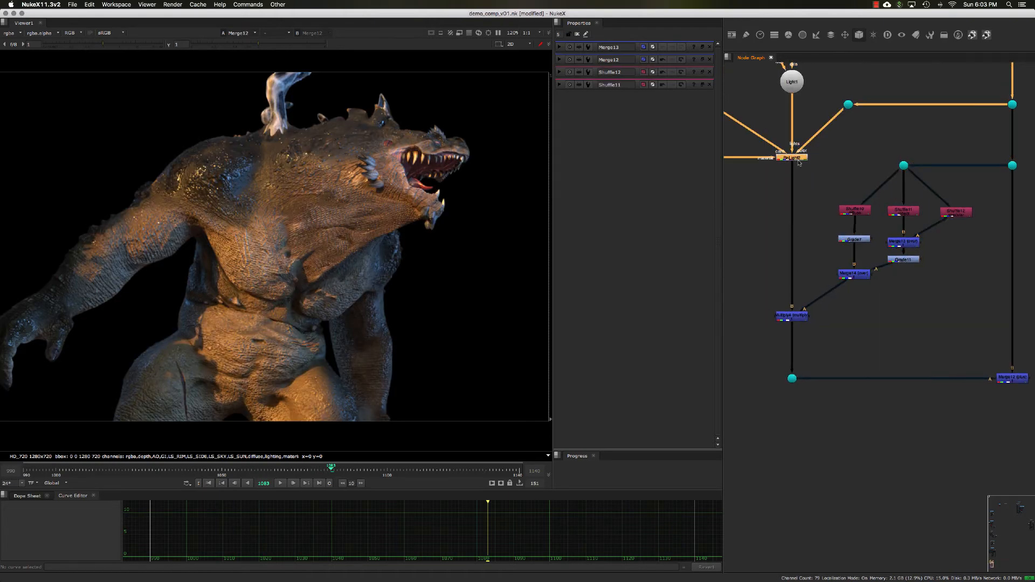
middle_click_drag(799, 163, 814, 200)
left_click(807, 118)
key("1")
left_click_drag(833, 197, 775, 177)
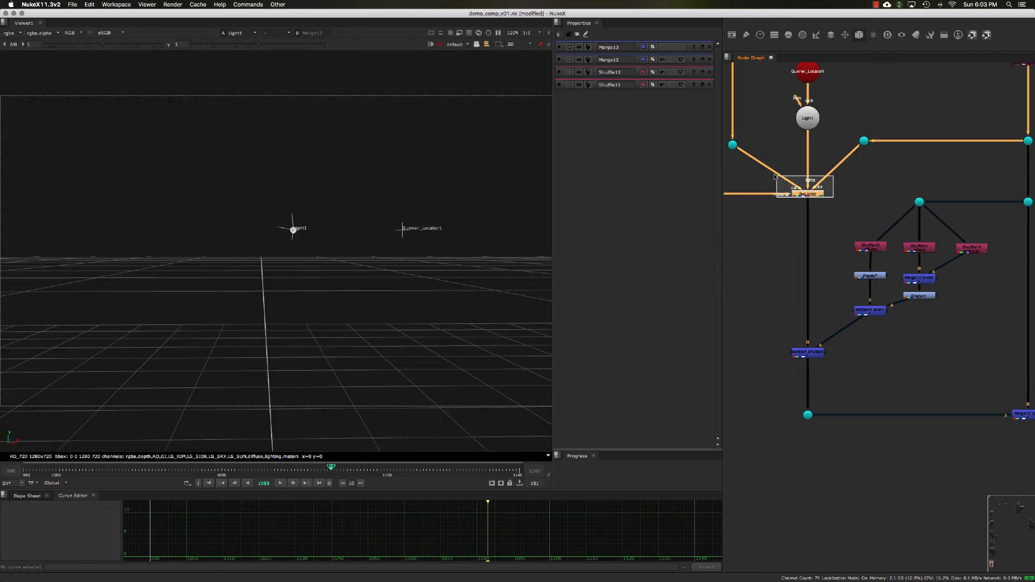
key("1")
key("Tab")
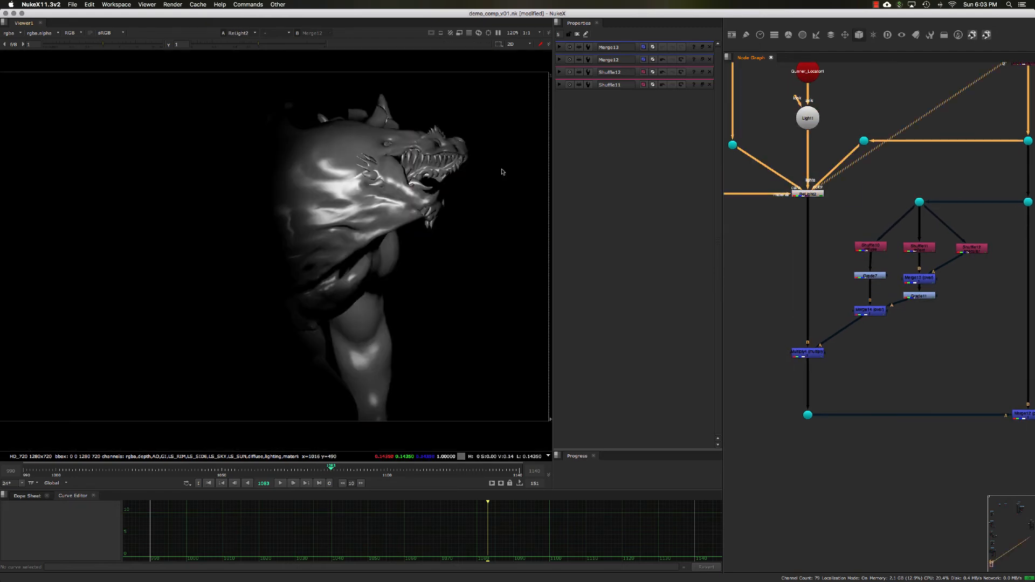
- Set the spot light's intensity to 2 and its color to 2, 0.8, 0.1
double_click(807, 123)
left_click(623, 94)
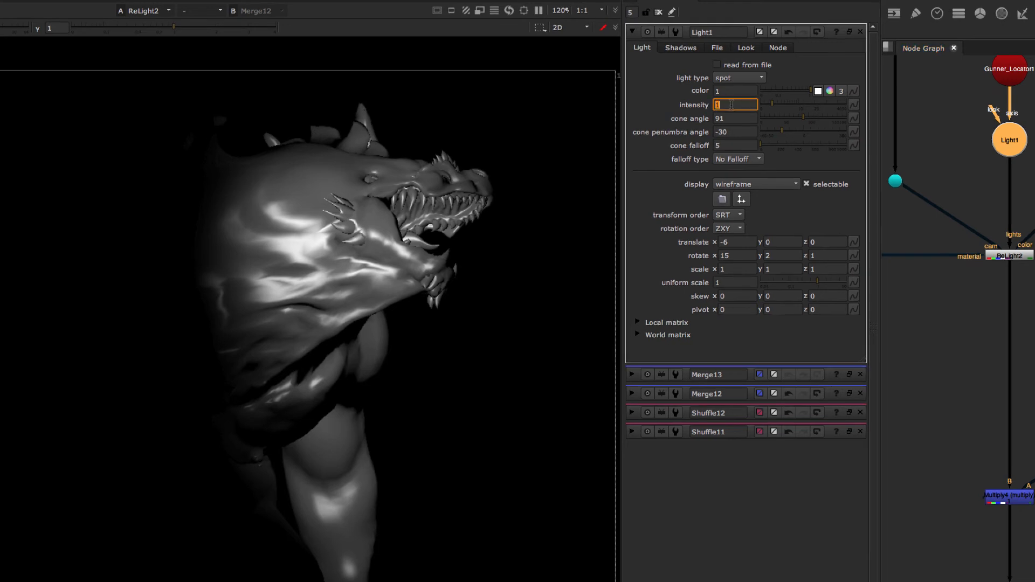
type("2")
key("Tab")
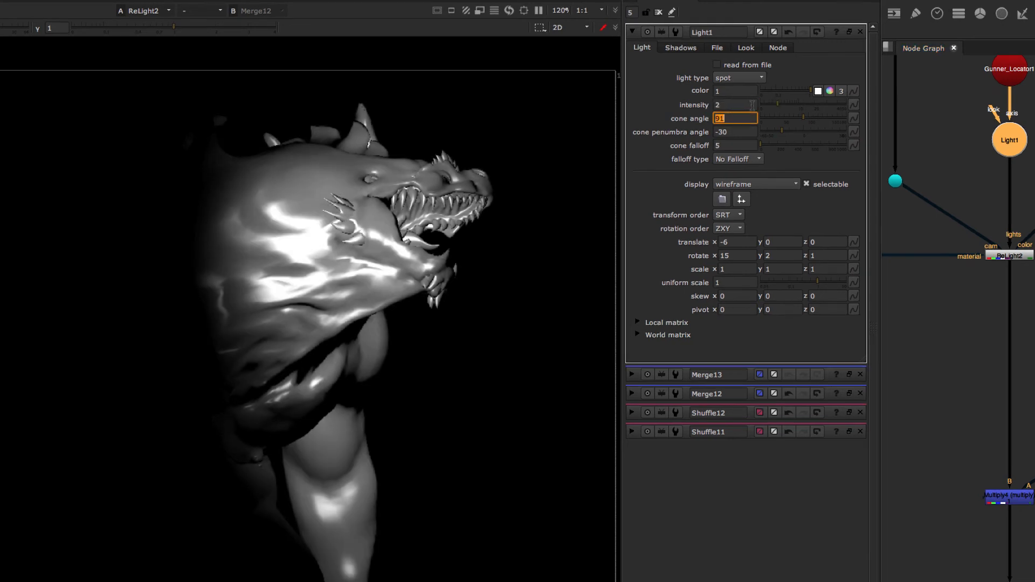
left_click(841, 91)
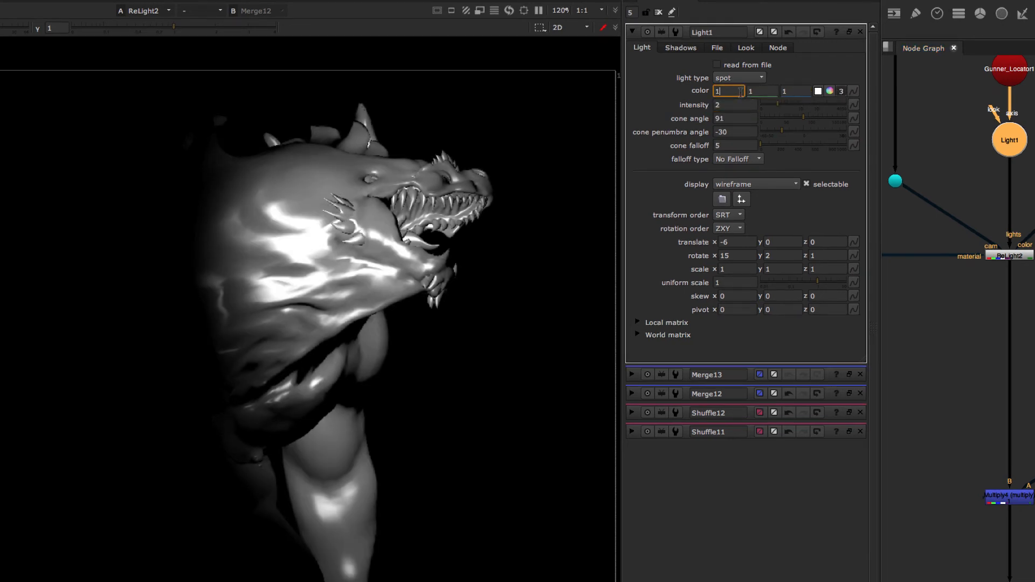
left_click(739, 91)
type("2")
key("Tab")
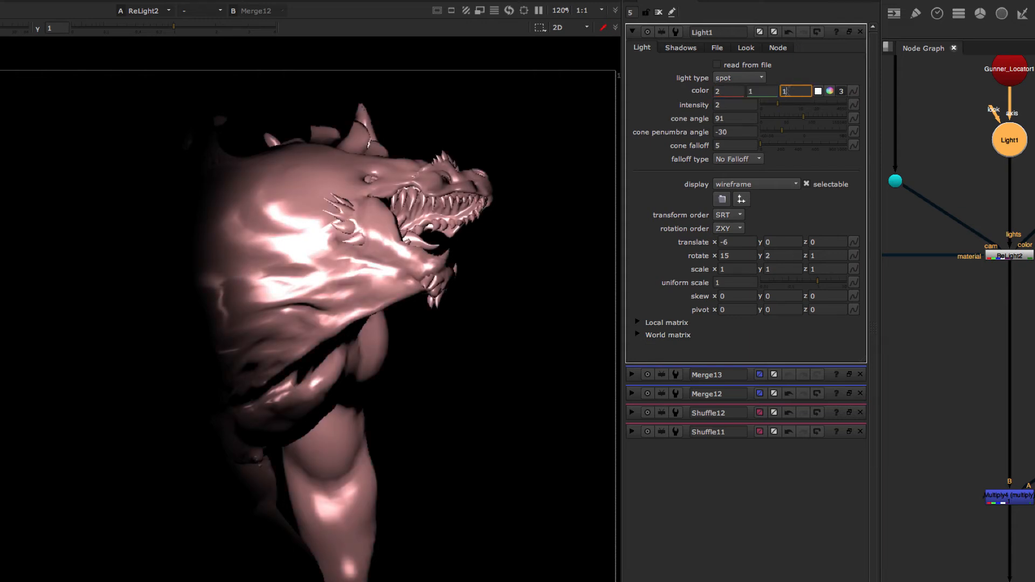
key("Return")
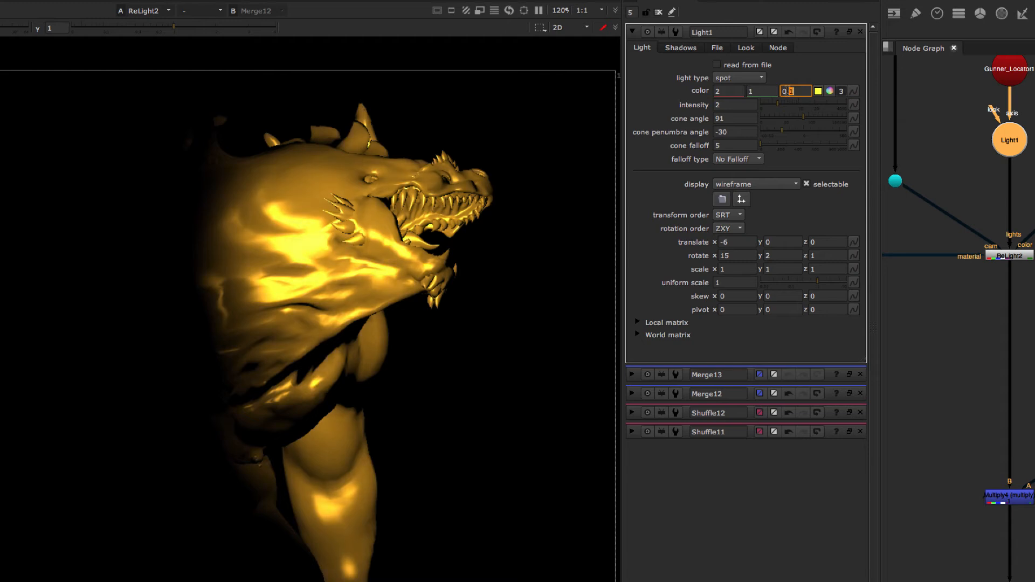
type(".8")
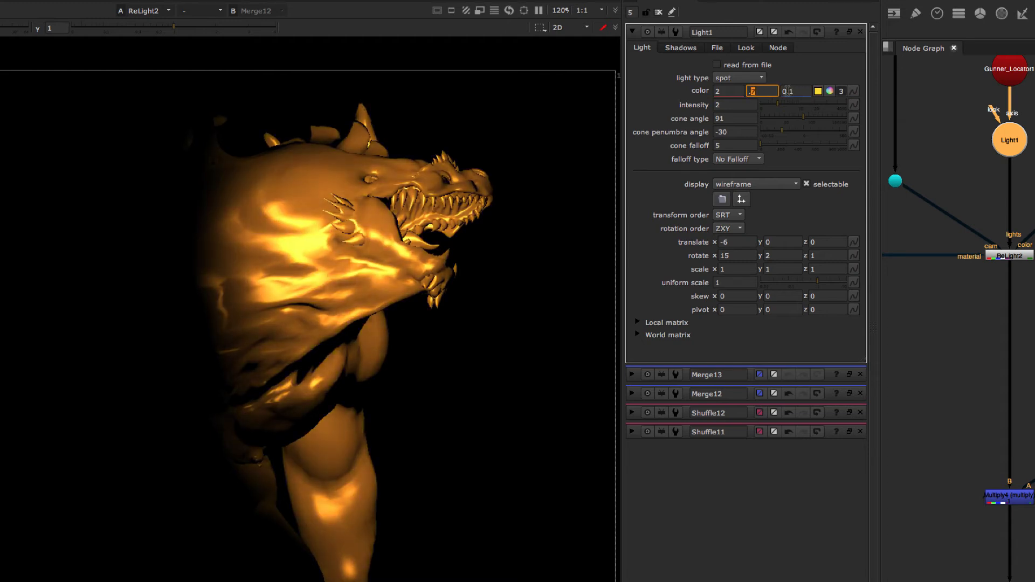
key("Tab")
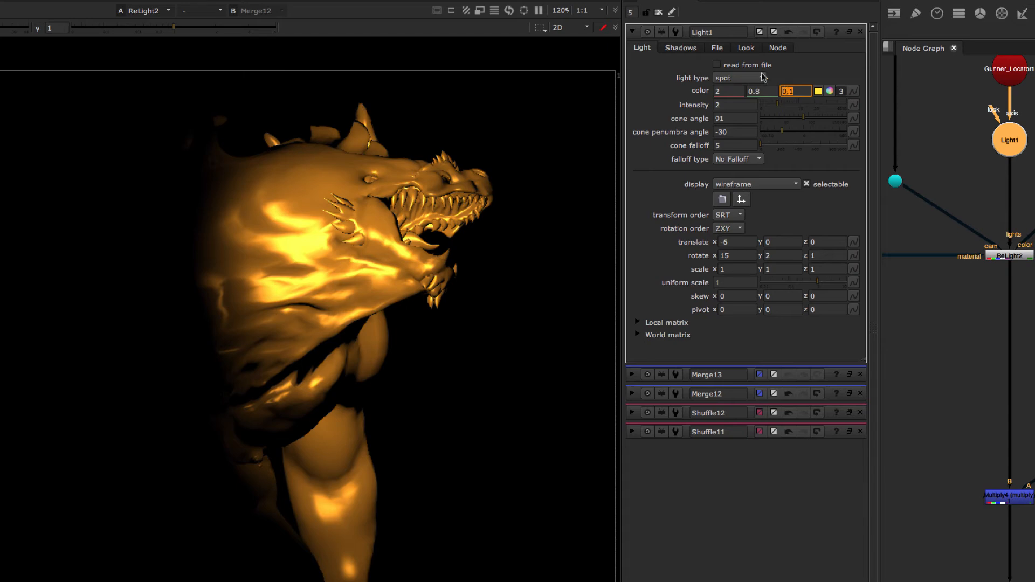
- Review the Multiply output and the final plus Merge result in the viewer
middle_click_drag(993, 368, 1002, 316)
left_click_drag(959, 367, 1030, 479)
key("1")
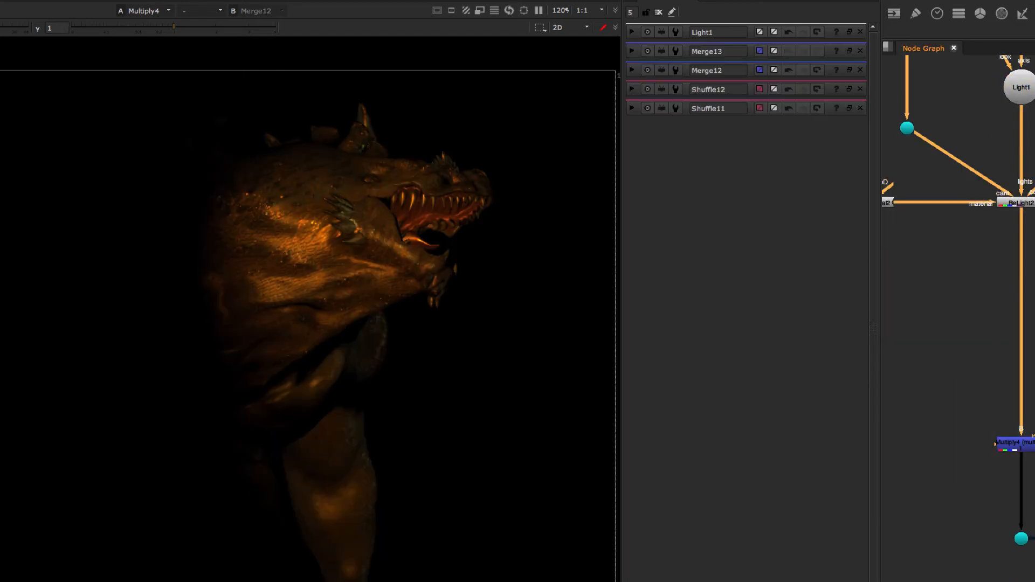
middle_click_drag(1031, 479, 993, 458)
middle_click_drag(880, 306, 851, 293)
left_click_drag(886, 304, 1003, 405)
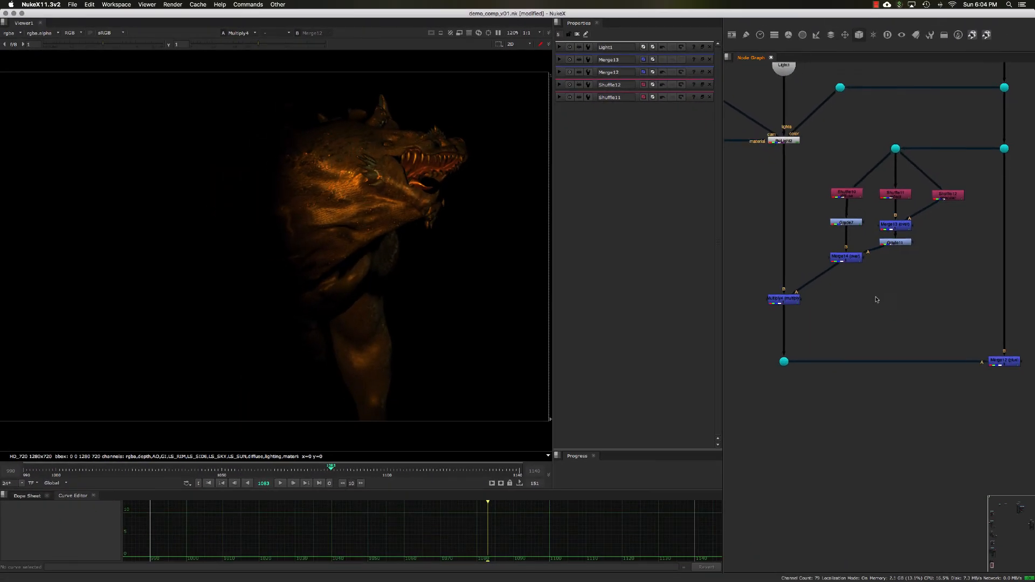
key("1")
left_click(998, 403)
left_click(979, 351)
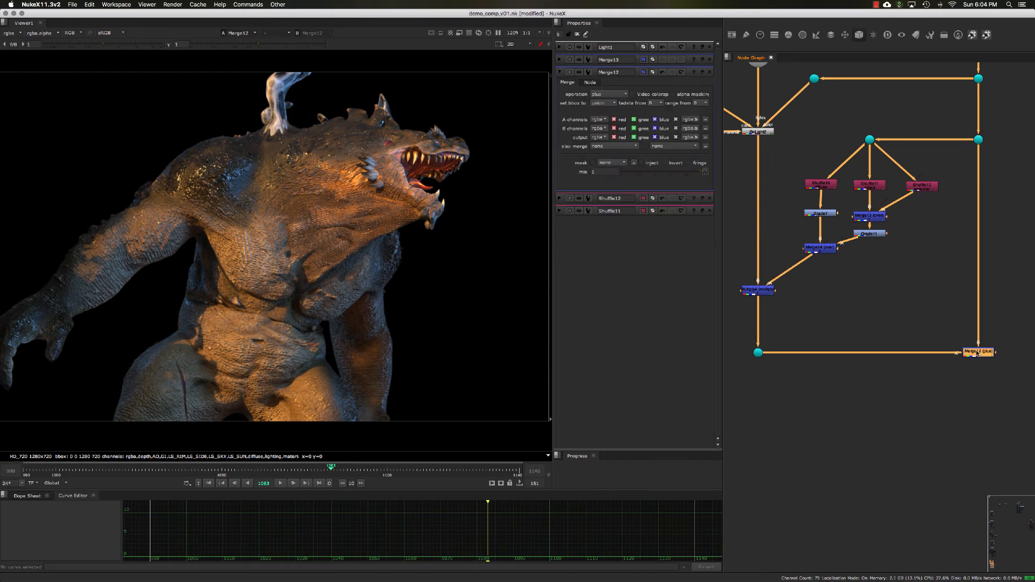
- Toggle the plus Merge on and off to compare the relit comp against the original
key("d")
key("d")
key("d")
key("d")
key("d")
key("d")
key("d")
key("d")
key("d")
key("d")
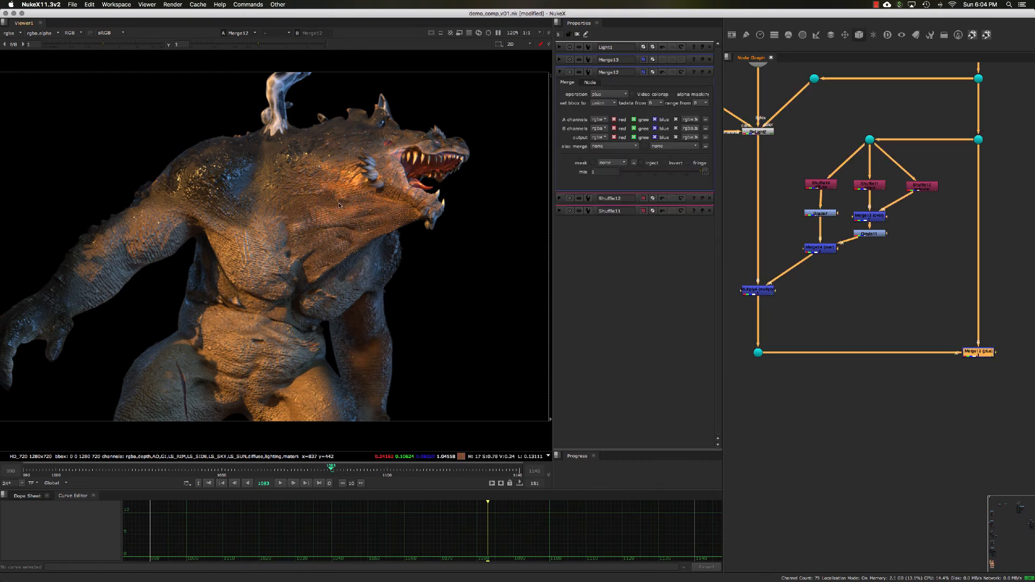
key("d")
key("d")
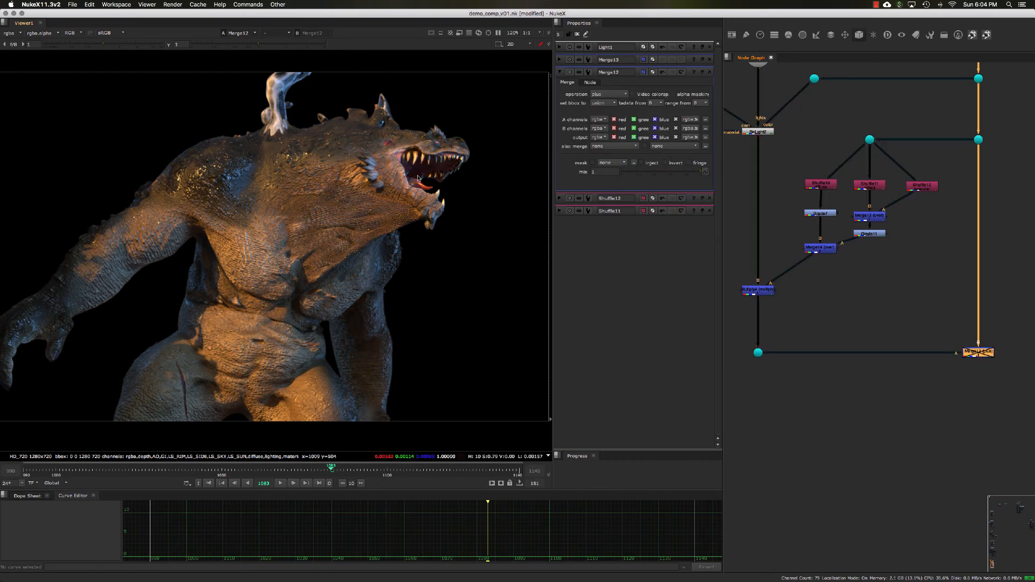
- View the ReLight node's output and open the spot light's properties in a floating panel
middle_click_drag(762, 173, 778, 203)
left_click(775, 163)
key("1")
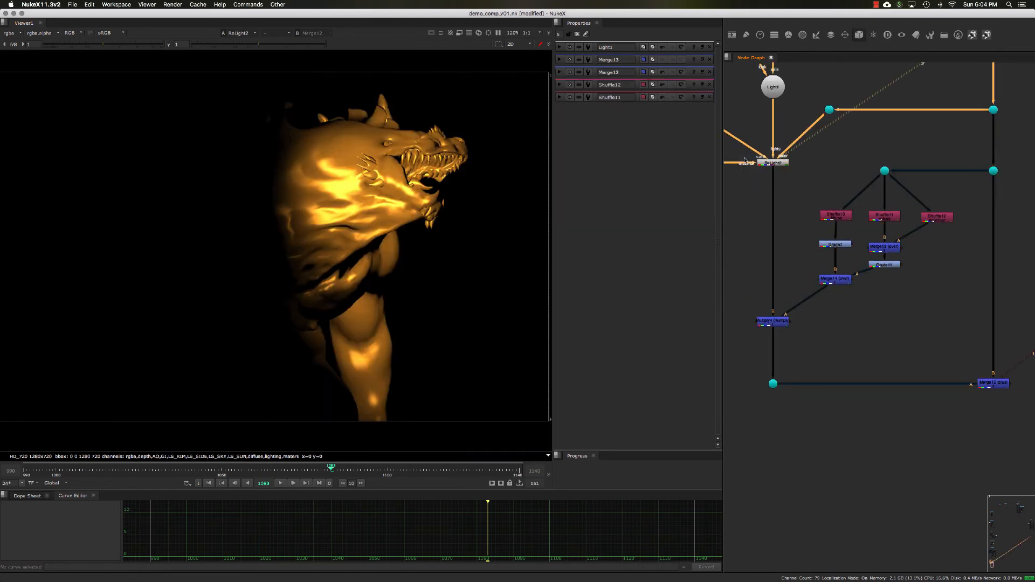
middle_click_drag(776, 165, 784, 190)
left_click(785, 113)
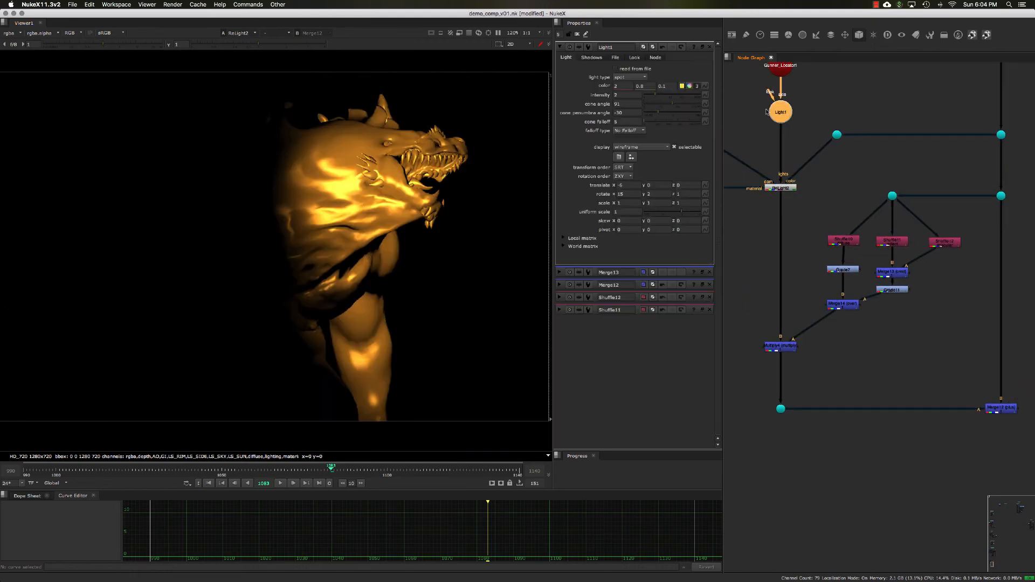
left_click(701, 48)
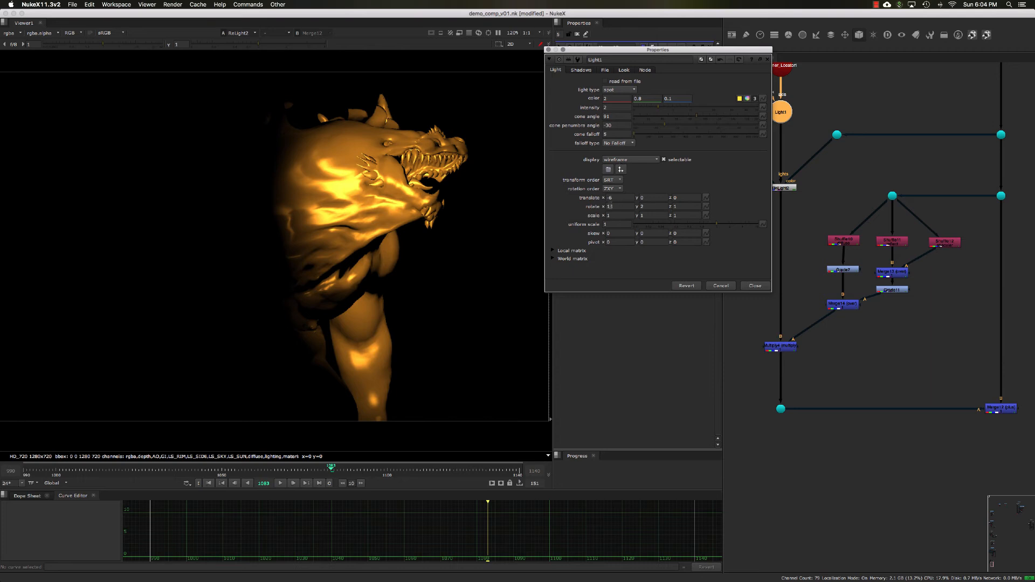
- Adjust the spot light's rotation, setting x to 25 and nudging y, then close its properties
key("Down")
key("Up")
key("Up")
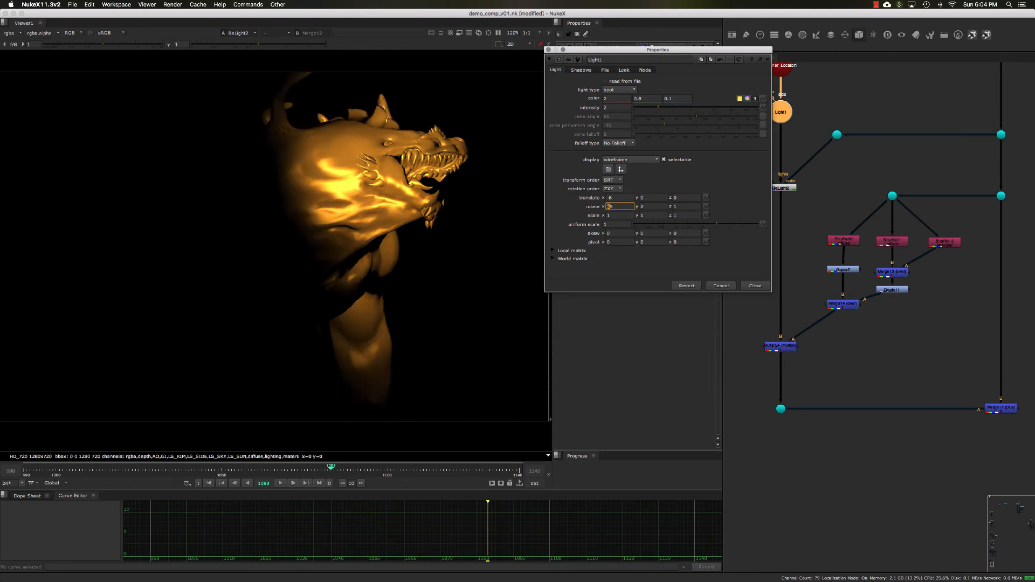
key("Down")
key("Down")
key("Up")
key("Up")
key("Up")
key("Up")
key("Up")
key("Up")
key("Up")
key("Up")
key("Up")
key("Up")
key("Up")
key("Up")
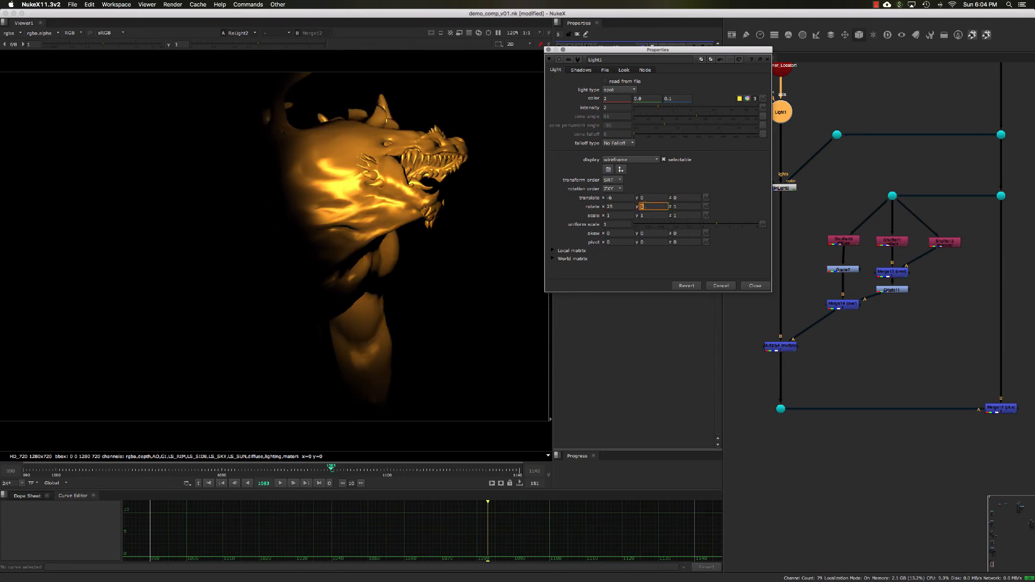
key("Down")
key("Down")
key("Down")
key("Down")
key("Down")
key("Down")
key("Down")
key("Down")
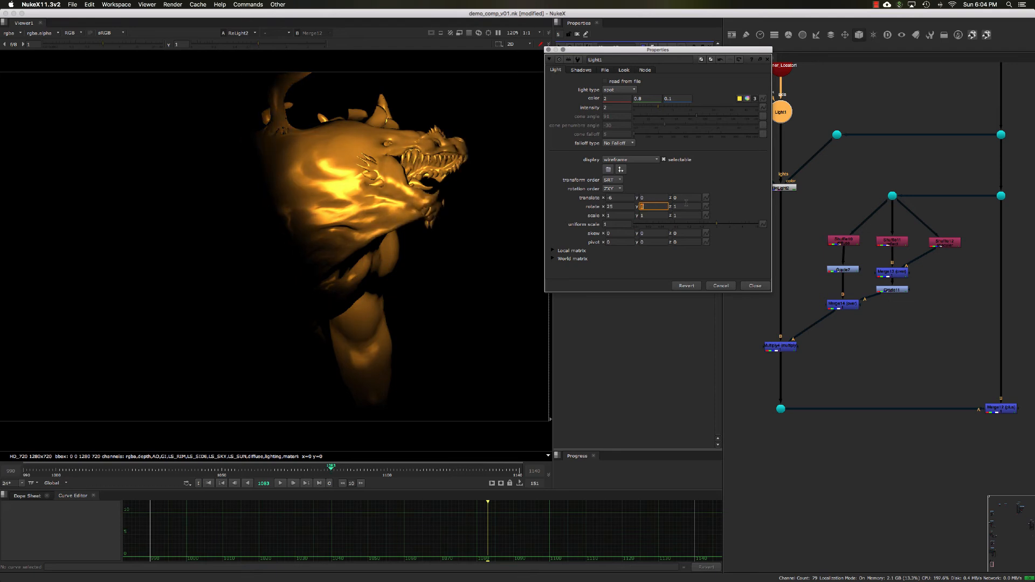
left_click(685, 206)
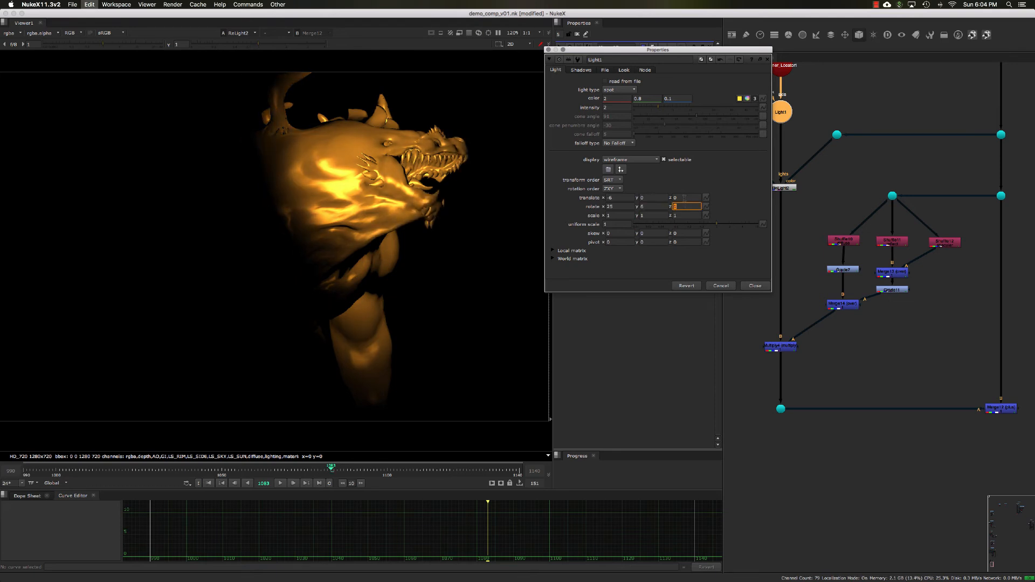
key("super+z")
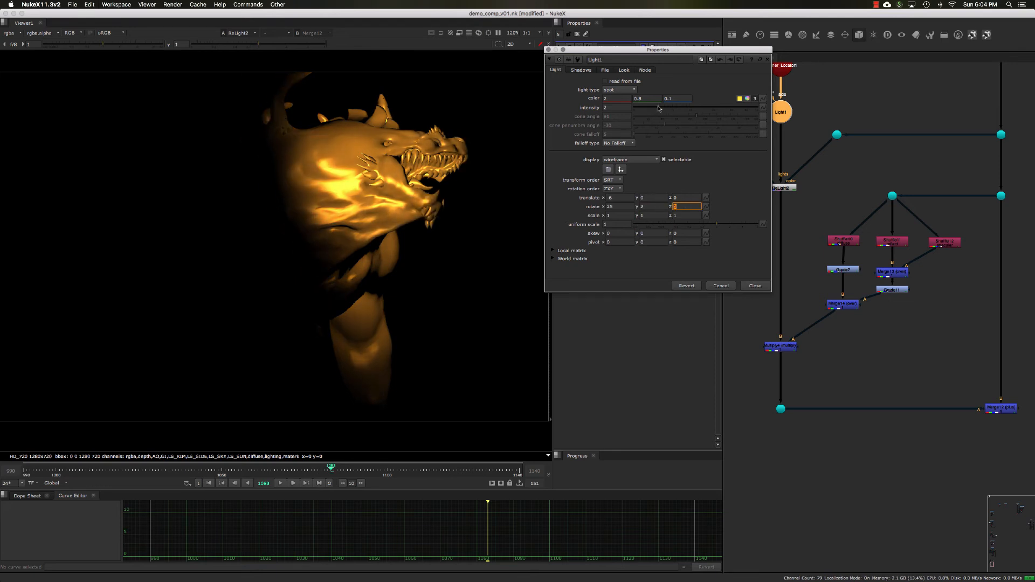
left_click_drag(658, 108, 662, 108)
left_click(755, 285)
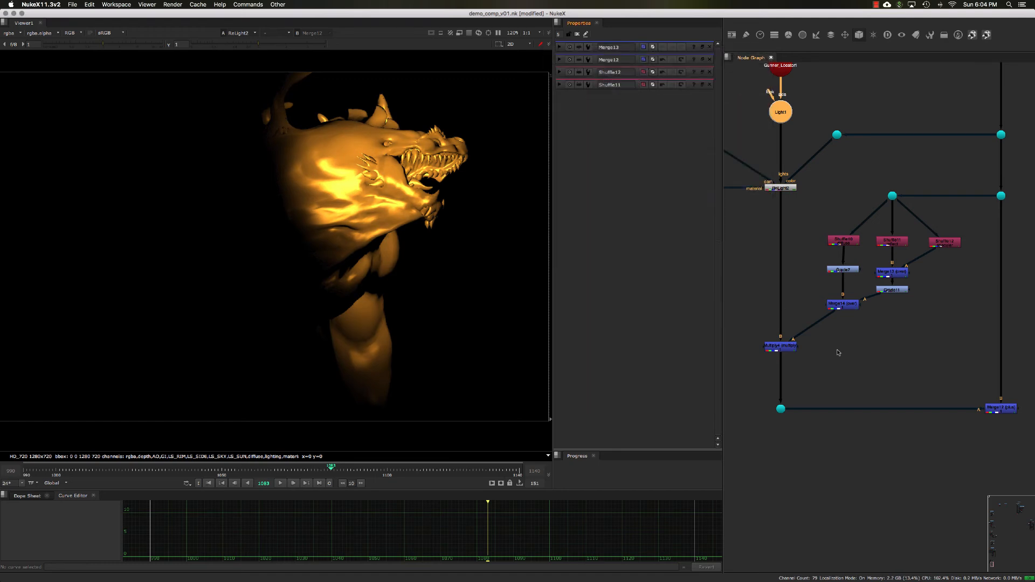
- View the final plus Merge result and select the Multiply merge node
left_click(839, 351)
middle_click_drag(884, 374, 852, 337)
left_click(968, 371)
key("1")
left_click(994, 410)
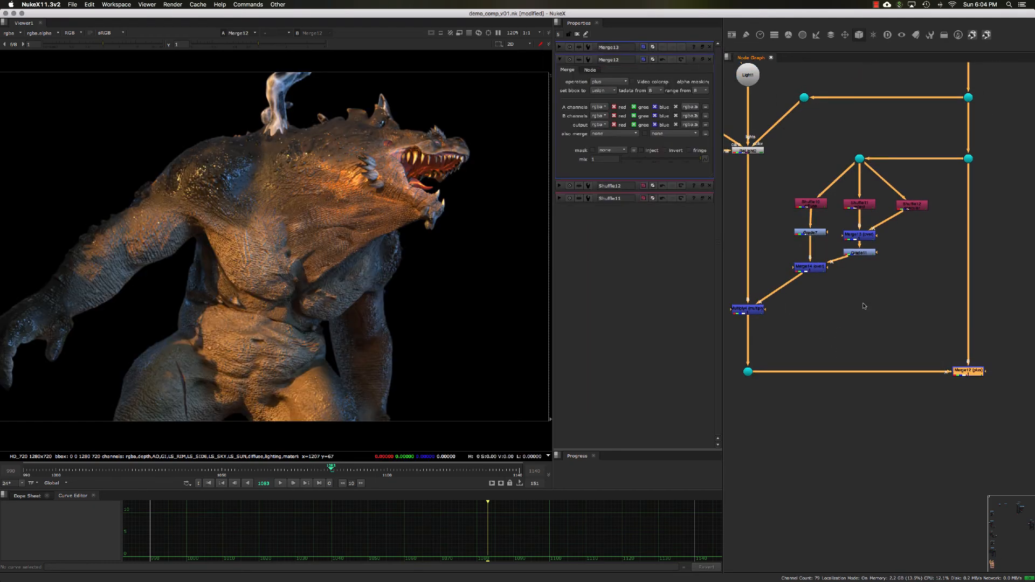
middle_click_drag(864, 306, 864, 315)
middle_click_drag(957, 382, 989, 375)
left_click(778, 309)
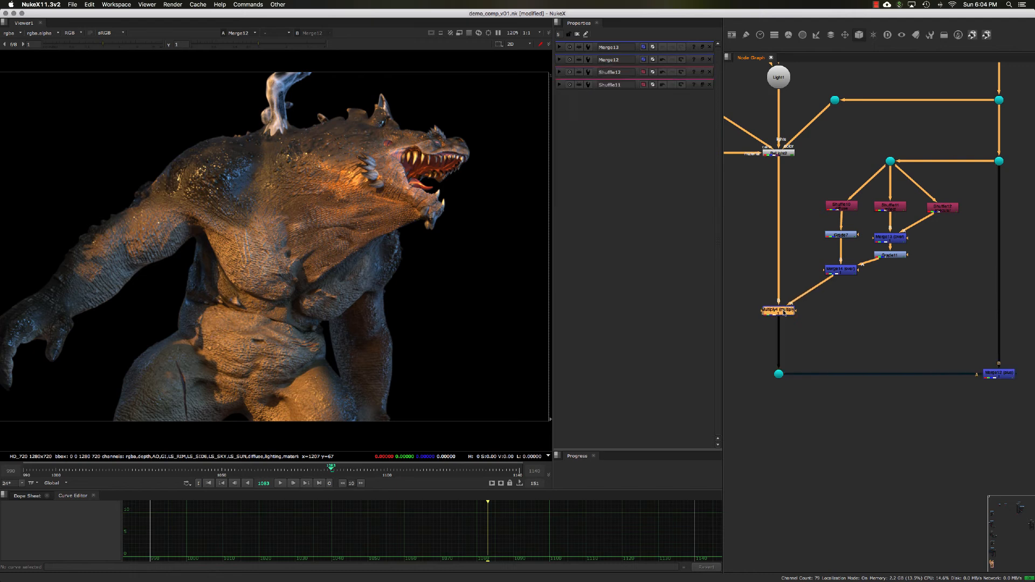
- Add a Multiply color node next to the Multiply merge
key("1")
middle_click_drag(823, 327, 816, 305)
left_click(776, 292)
left_click(813, 309)
left_click(783, 285)
left_click(803, 305)
key("Tab")
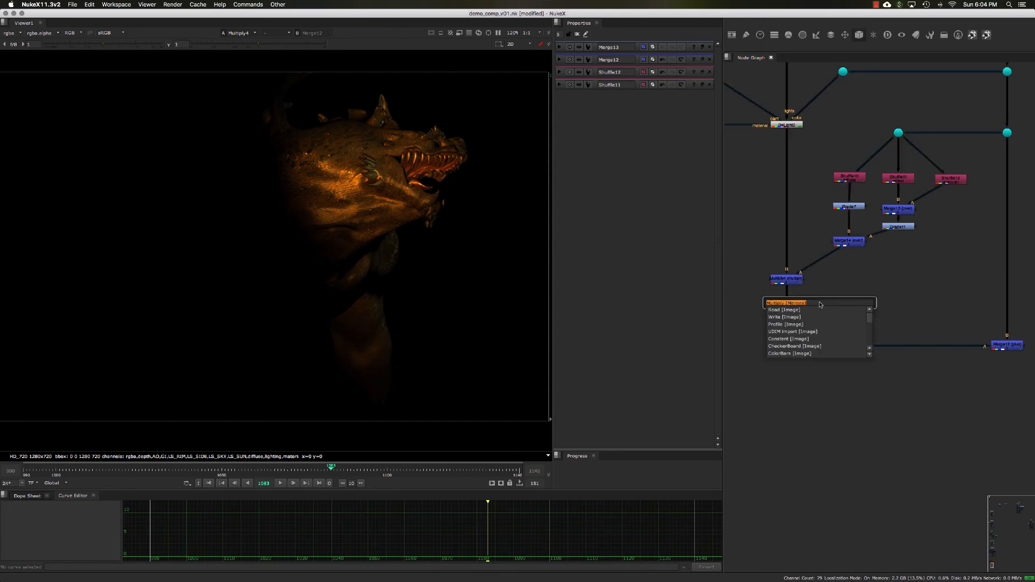
type("ml")
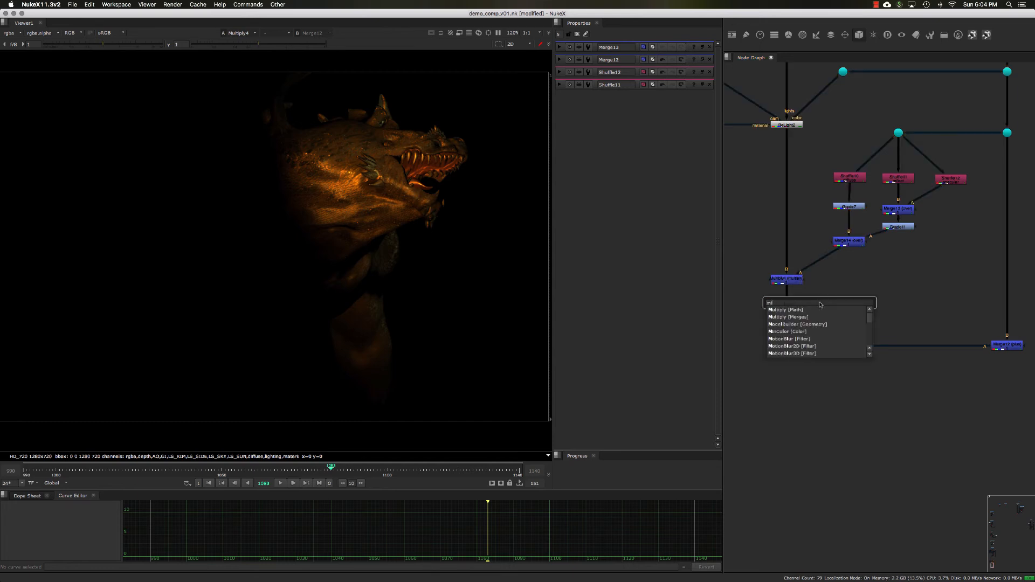
left_click(819, 310)
left_click_drag(818, 305, 839, 312)
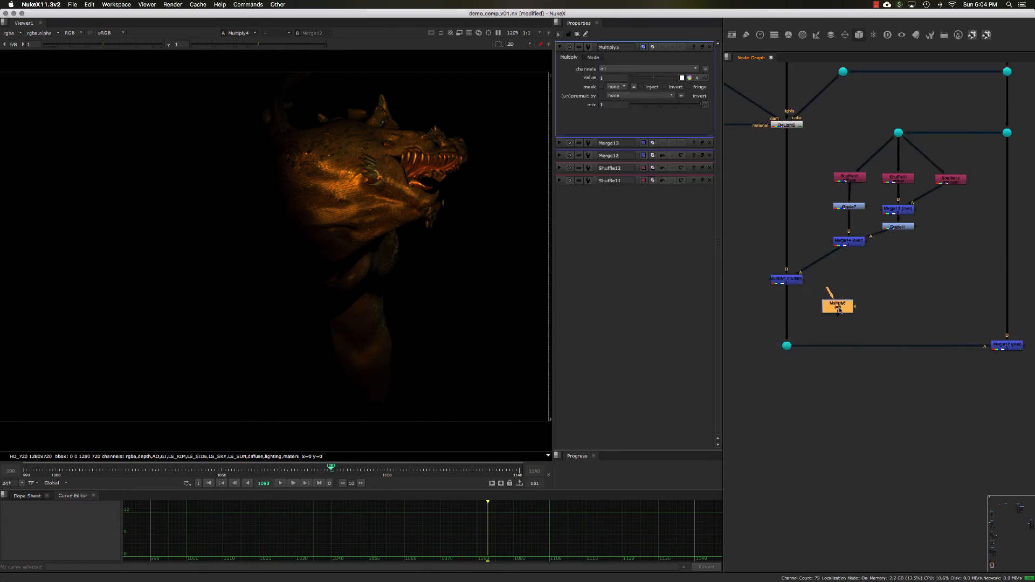
- Set the new Multiply's value to the expression random(frame) and inspect its curve
left_click(701, 47)
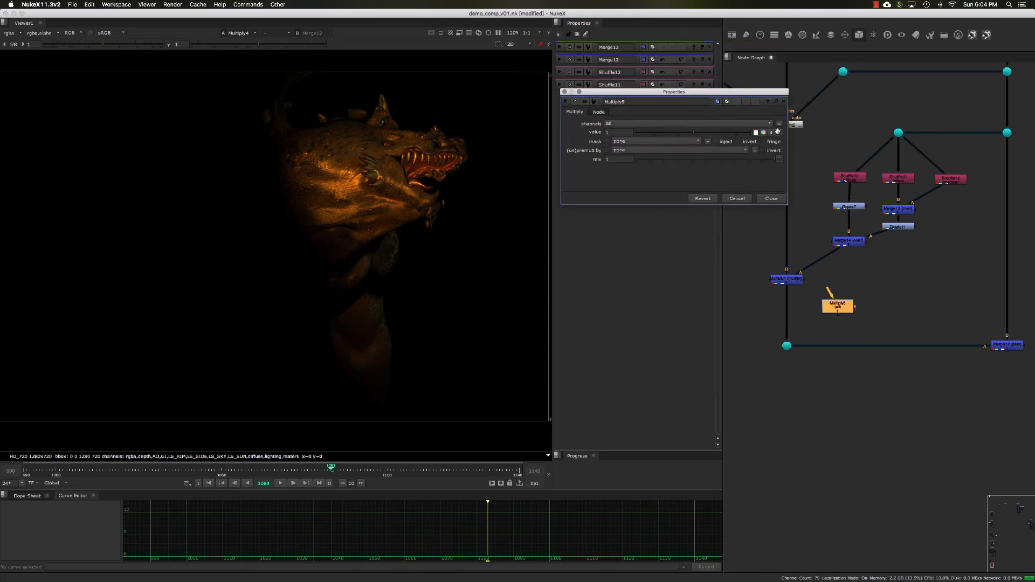
left_click(777, 131)
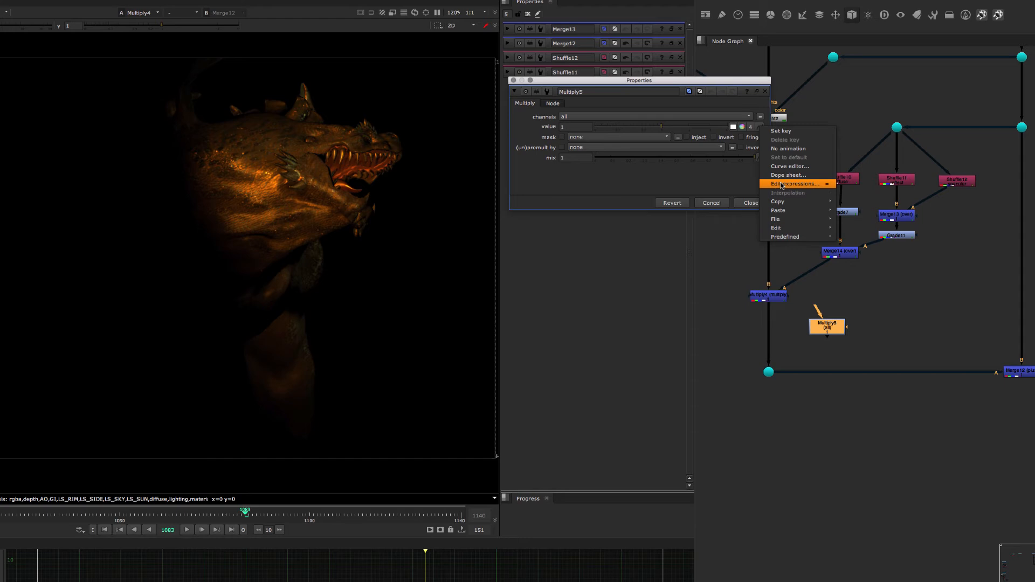
left_click(807, 167)
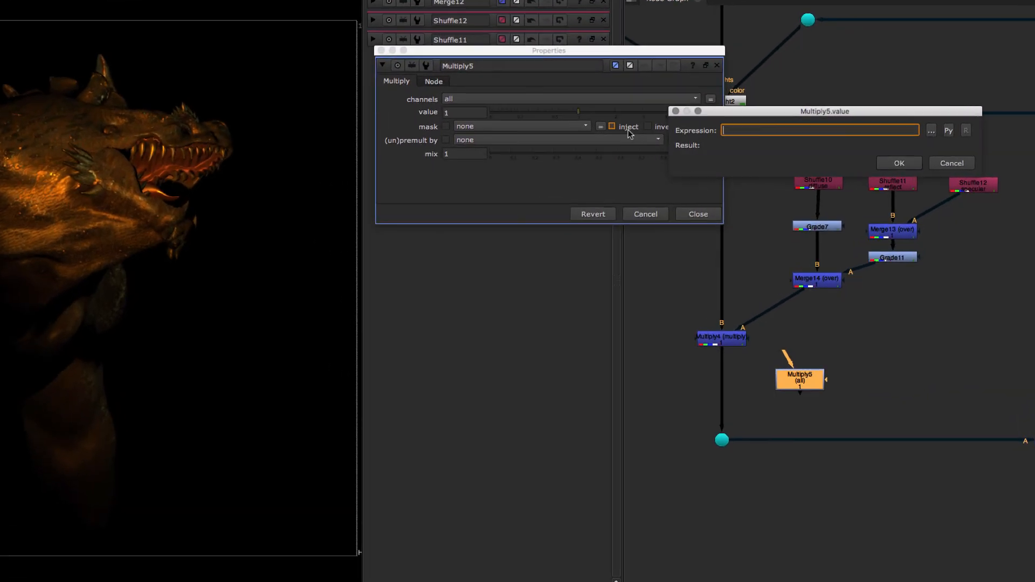
left_click_drag(713, 112, 517, 153)
type("ra")
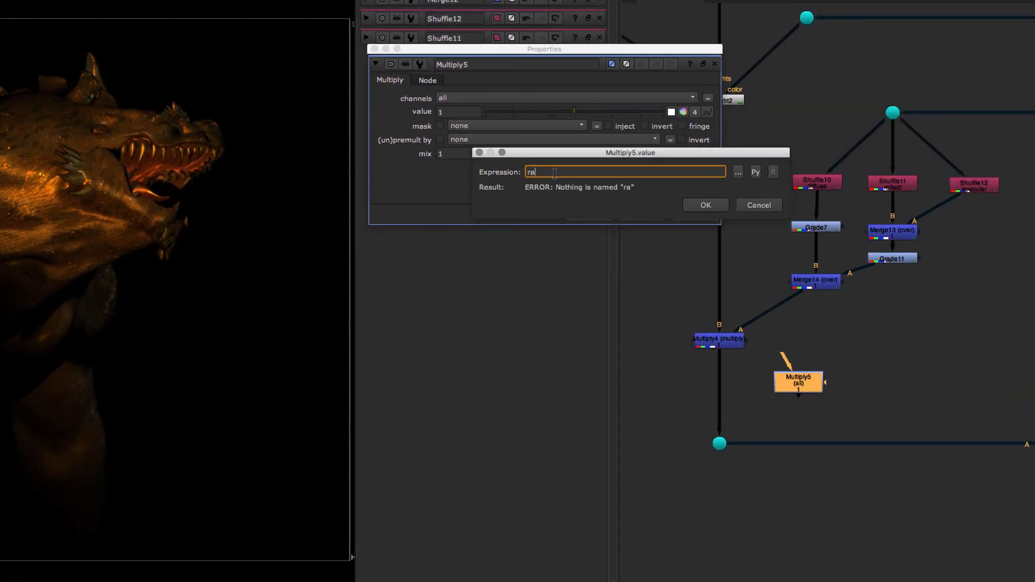
type("ndom(frame")
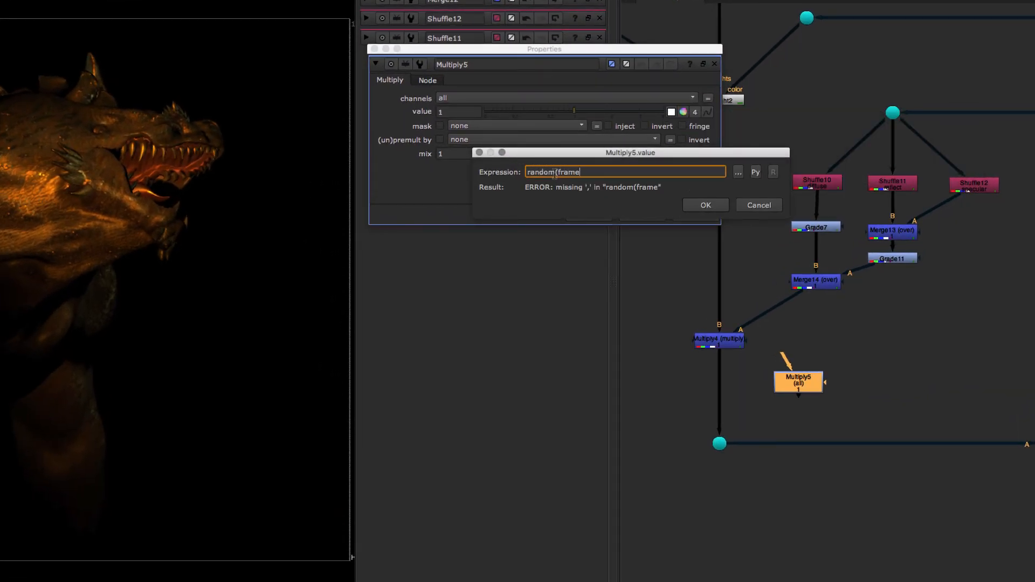
type(")")
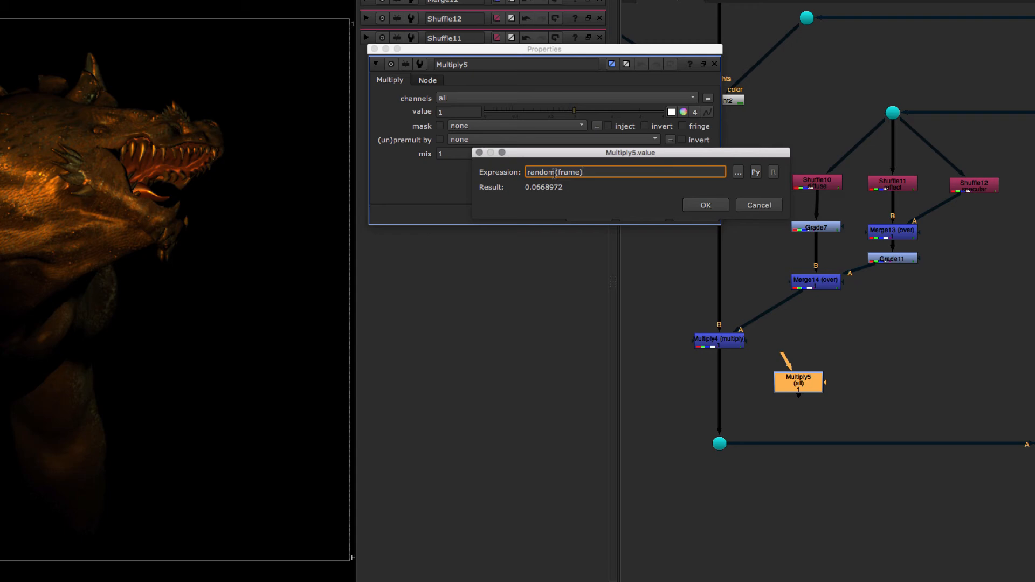
left_click(705, 206)
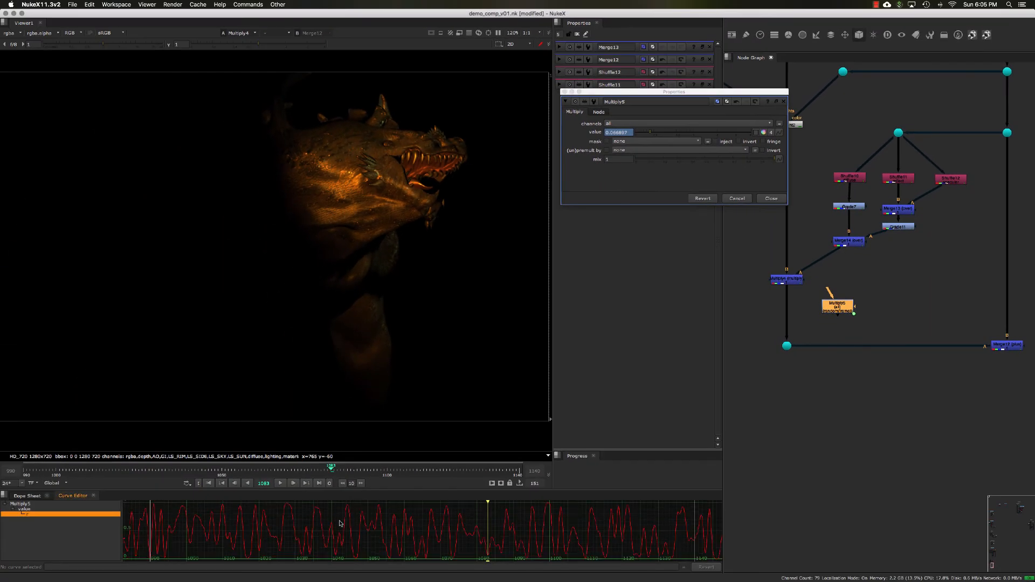
middle_click_drag(339, 522, 353, 518)
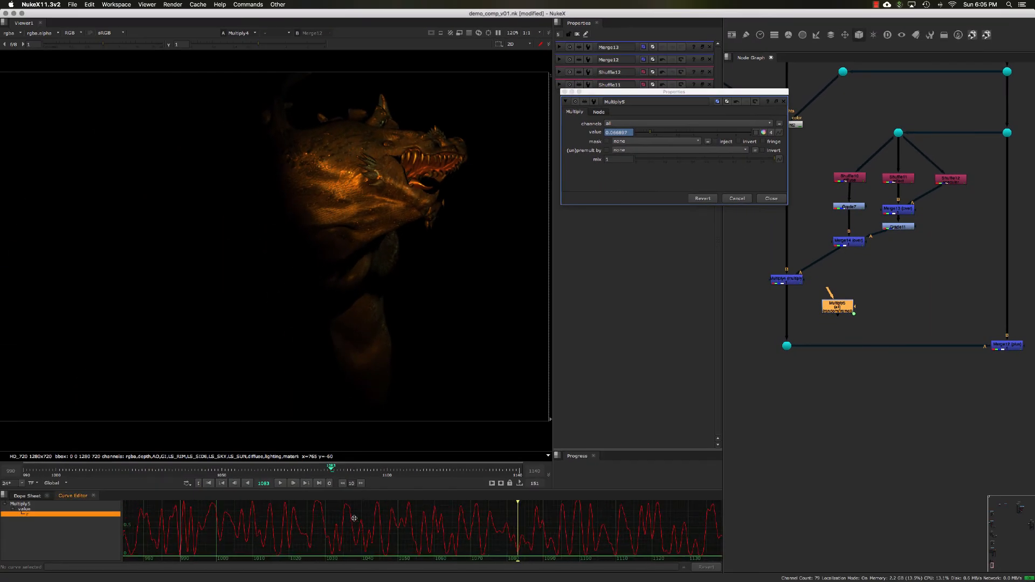
left_click(300, 529)
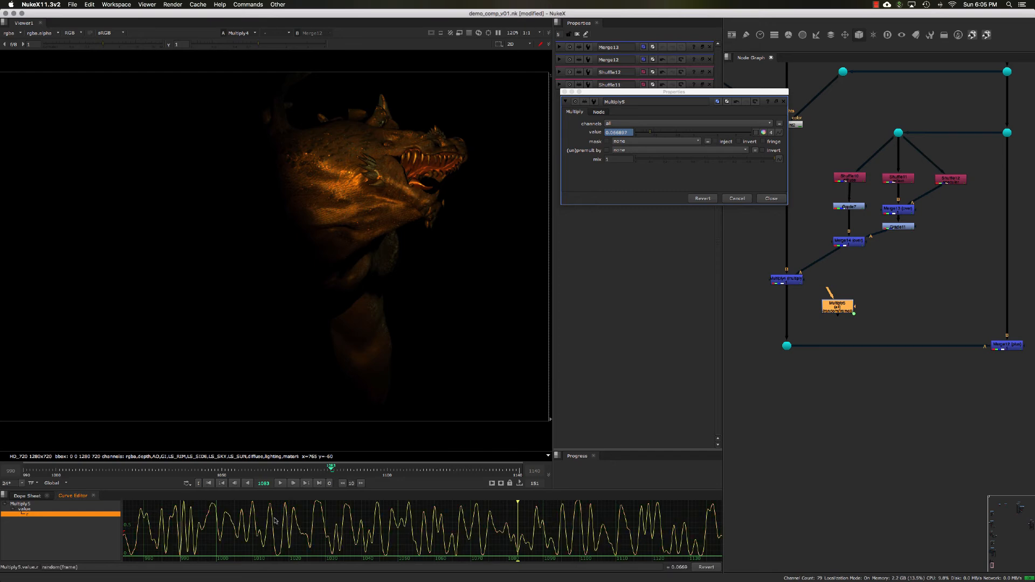
middle_click_drag(214, 529, 245, 528)
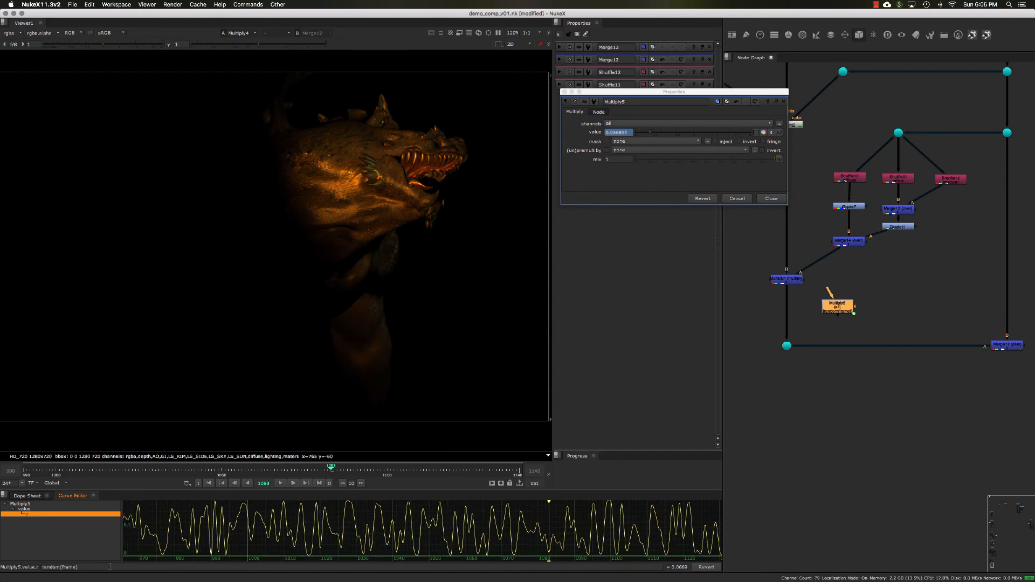
- Change the value expression to random(frame/2)
left_click(76, 567)
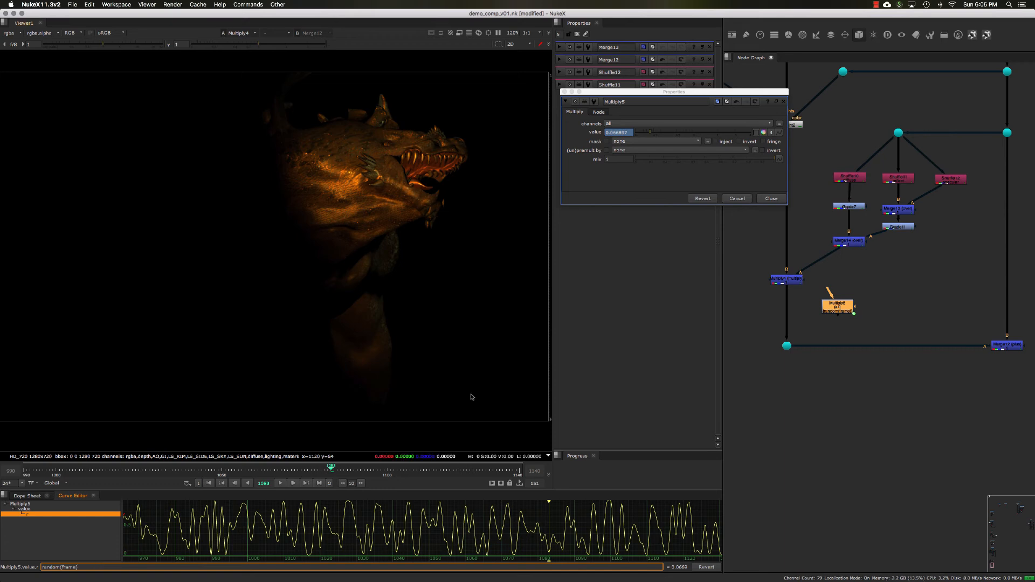
left_click(779, 132)
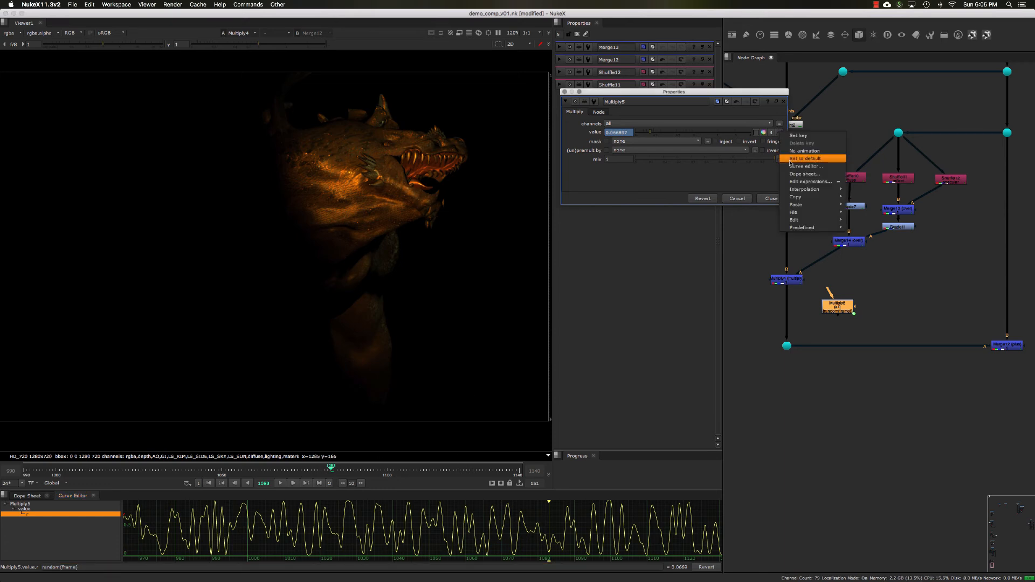
left_click(809, 182)
left_click(827, 144)
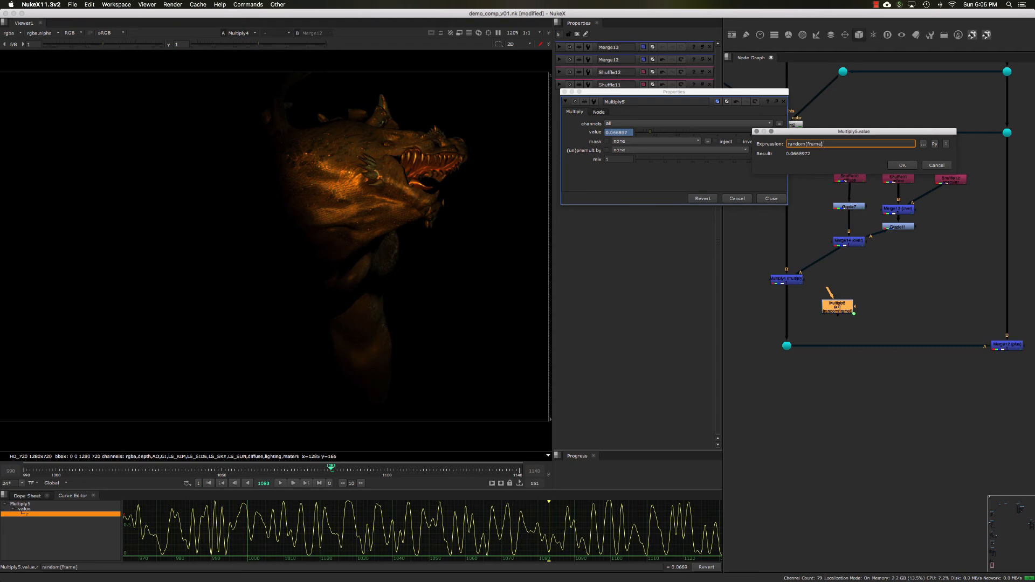
type(".")
key("BackSpace")
type("/2")
left_click(890, 166)
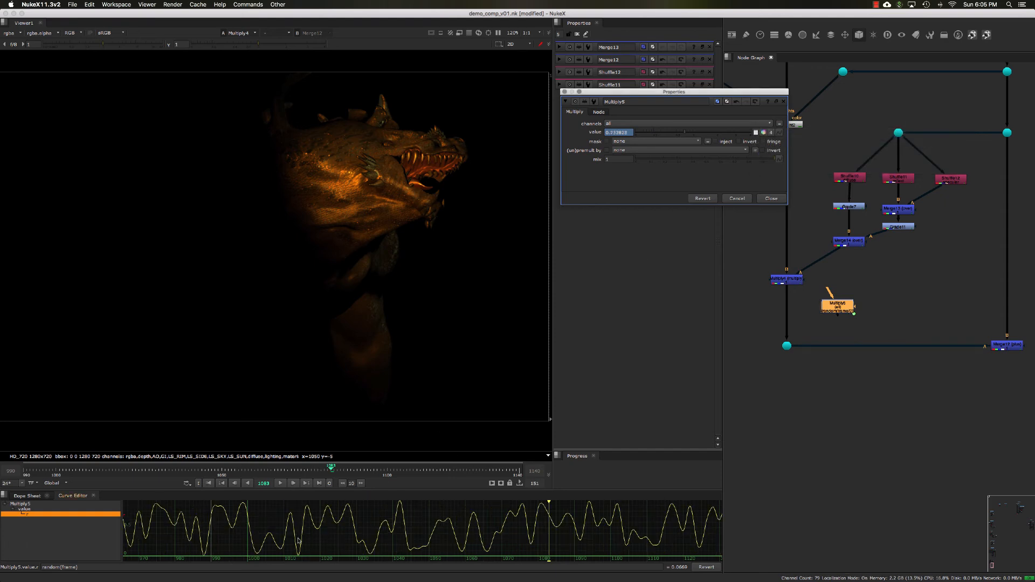
- Set the Multiply's channels to rgba and close its properties
left_click(634, 125)
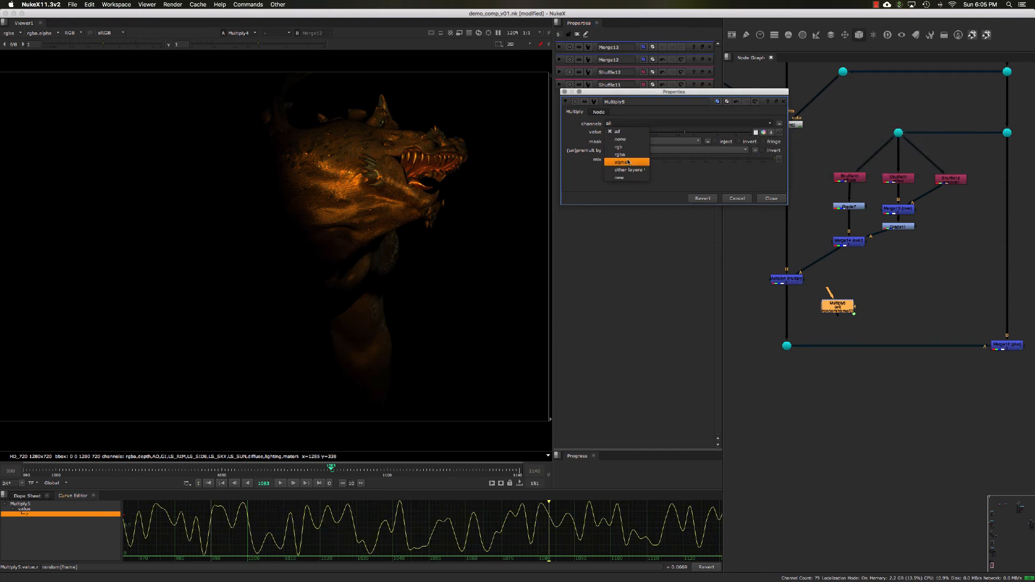
left_click(629, 154)
left_click(771, 199)
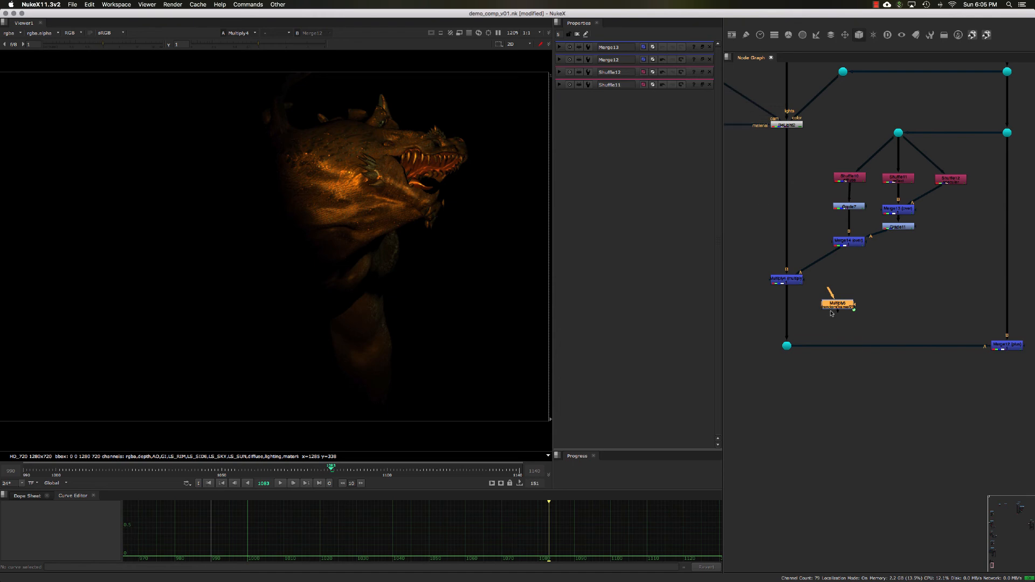
- Insert the random Multiply below the Multiply merge, before the final plus Merge, and view it
left_click_drag(833, 304, 783, 307)
key("1")
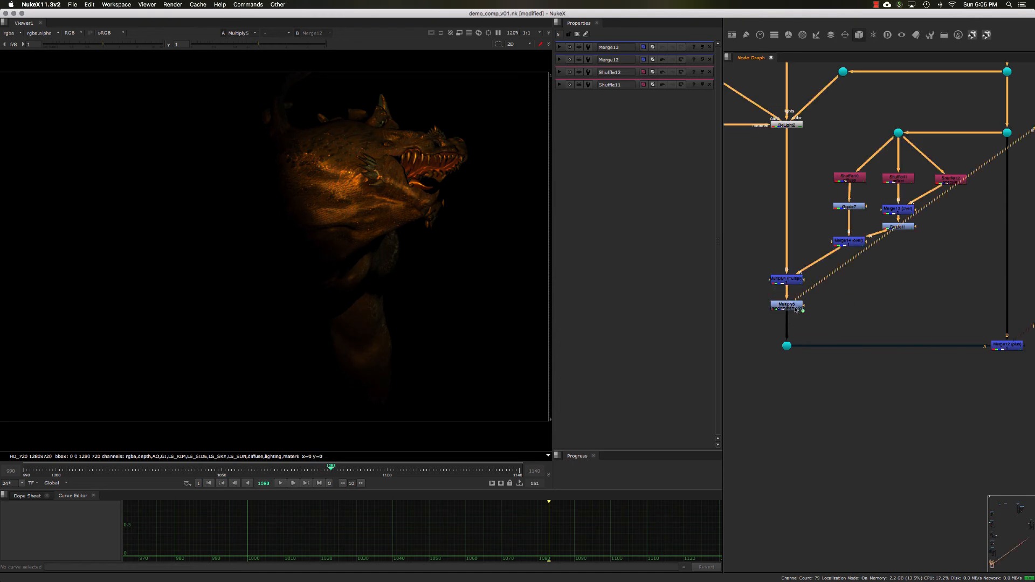
middle_click_drag(796, 309, 793, 305)
left_click_drag(759, 290, 813, 317)
left_click(813, 317)
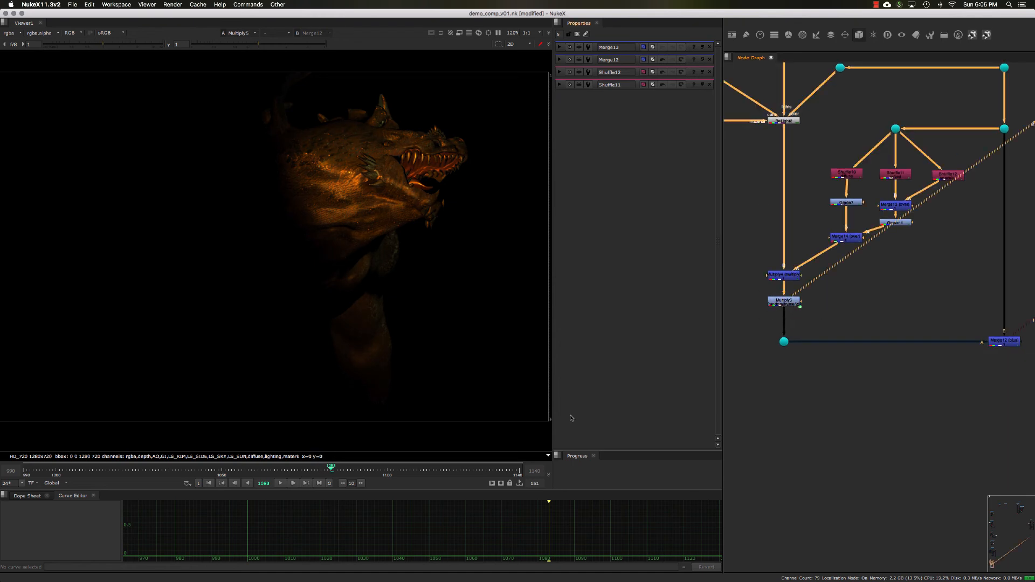
- Move to frame 1074 and set the timeline in point there
left_click(301, 470)
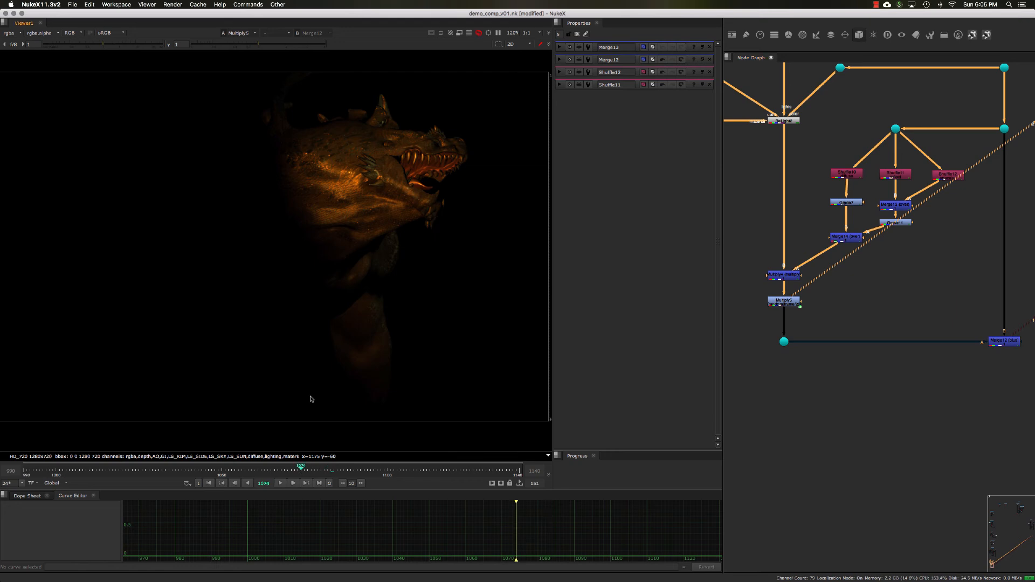
key("i")
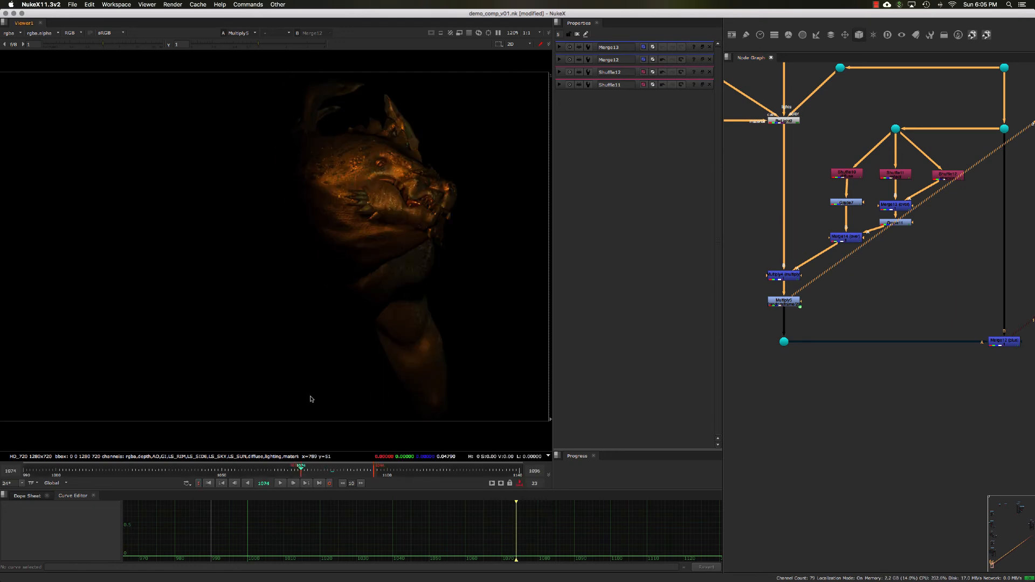
- Play back the flicker and view the output of the final plus Merge
left_click(280, 483)
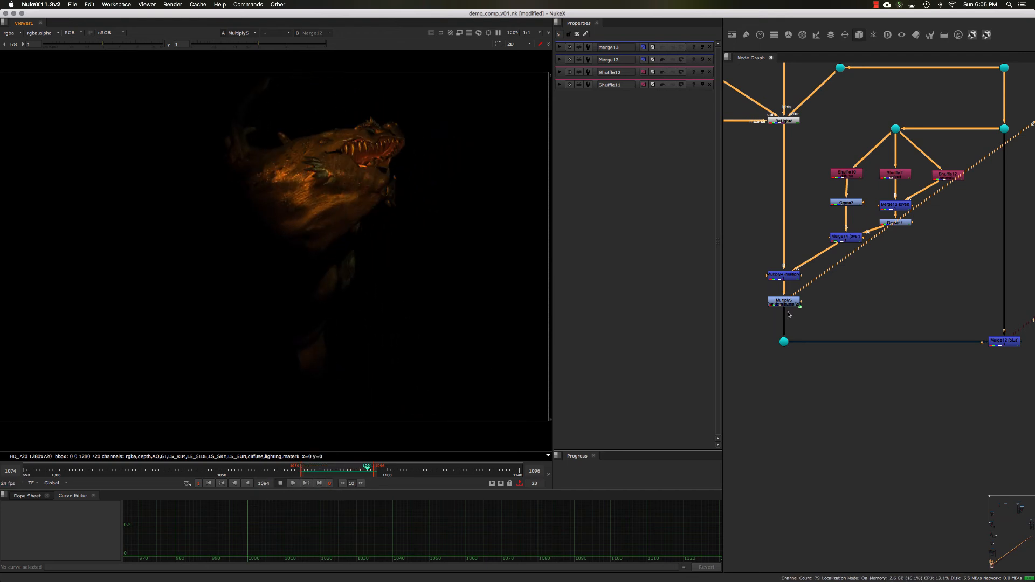
left_click(981, 284)
left_click_drag(927, 292, 1024, 389)
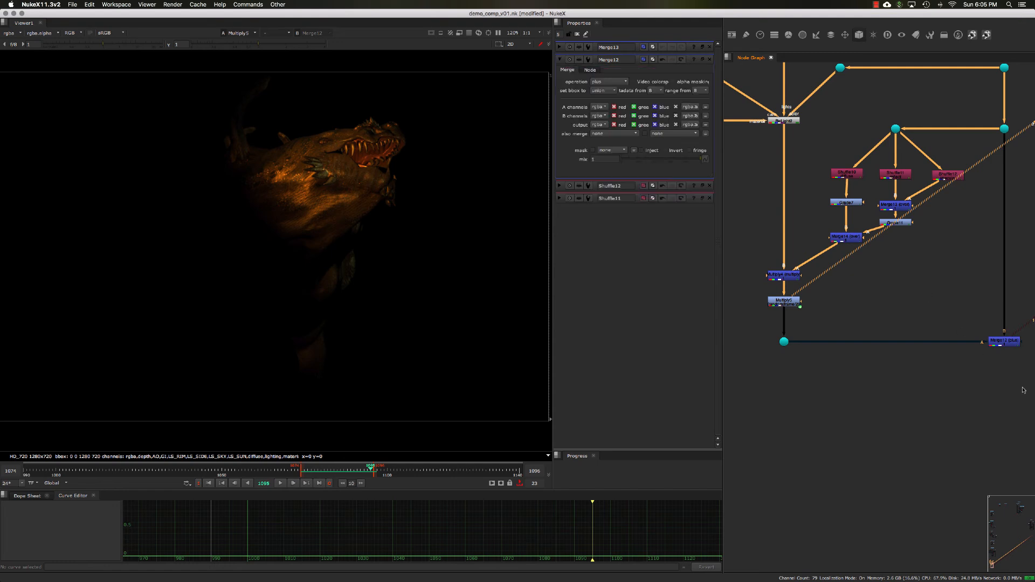
middle_click_drag(1015, 321, 972, 314)
left_click_drag(915, 298, 1013, 395)
key("1")
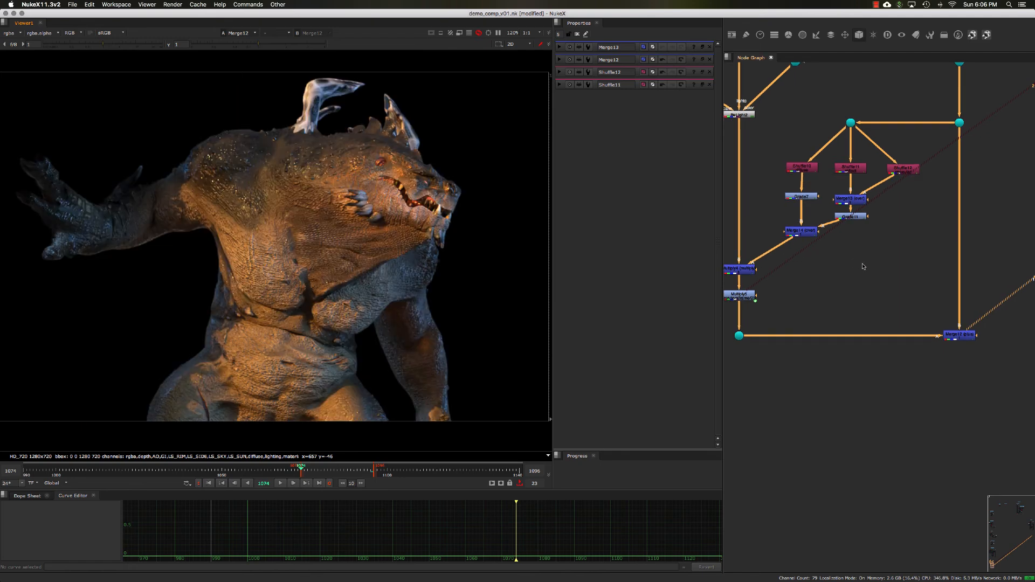
- Create a new Multiply node with channels set to rgb and value 0.7
left_click(872, 267)
key("Tab")
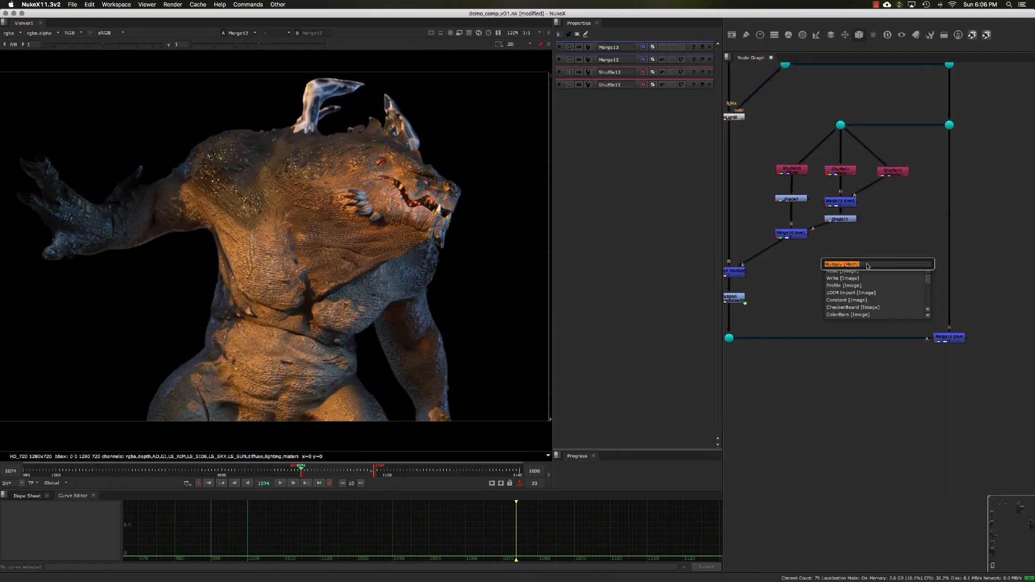
key("Return")
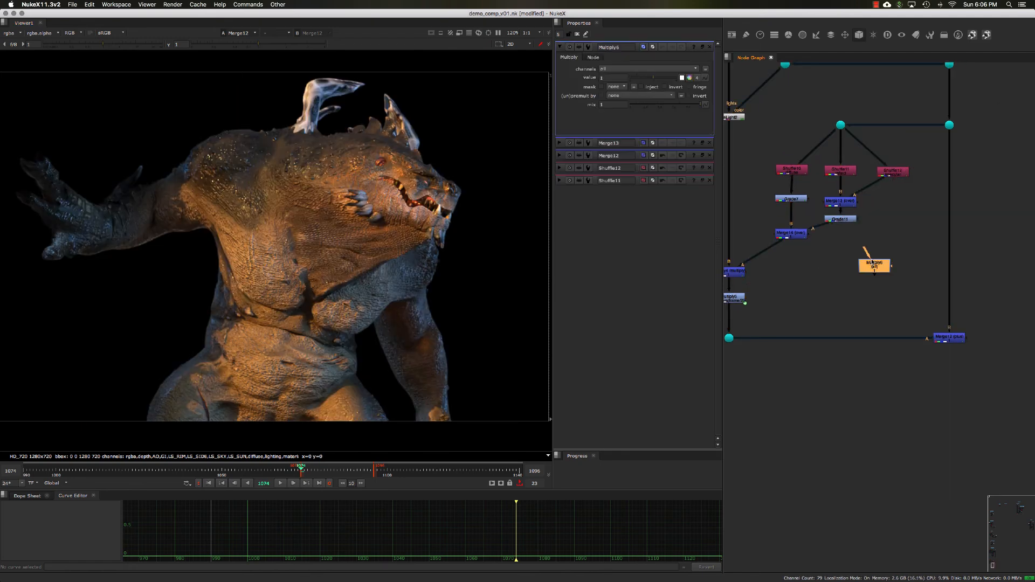
left_click(605, 67)
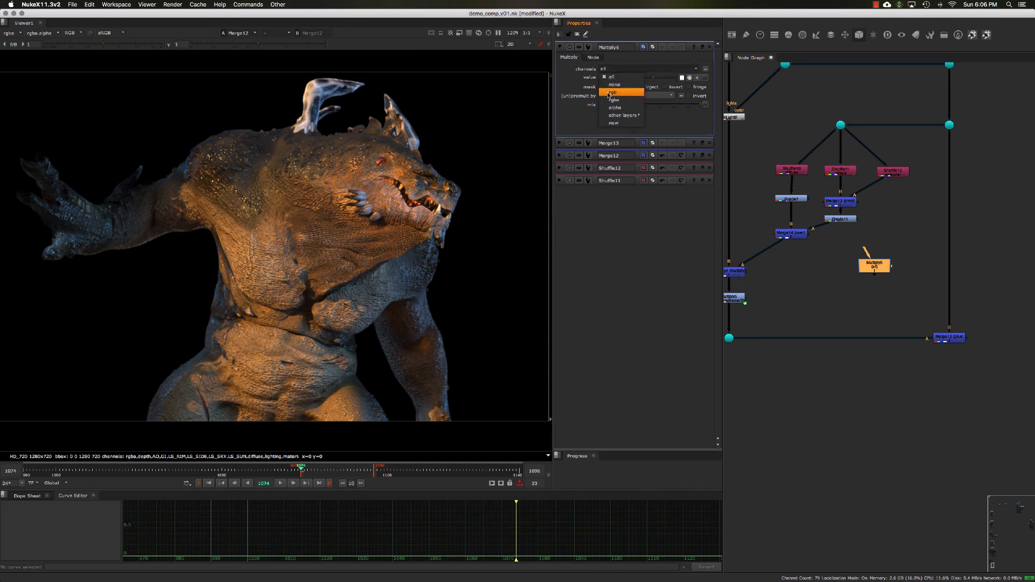
left_click(608, 93)
left_click(609, 77)
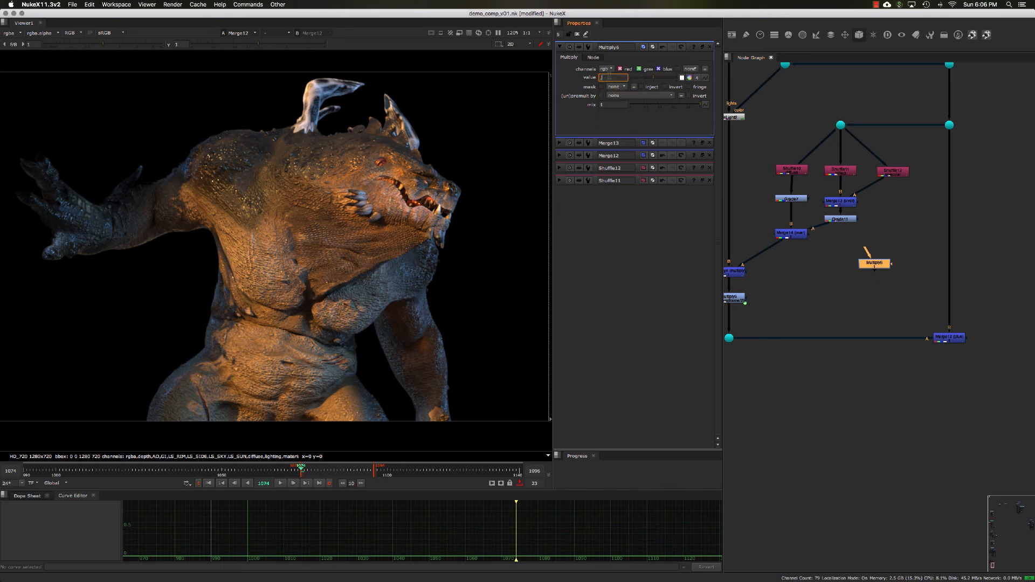
type("0.7")
key("Return")
- Insert the new Multiply into the branch feeding the final plus Merge and set its value to 0.5
left_click(885, 234)
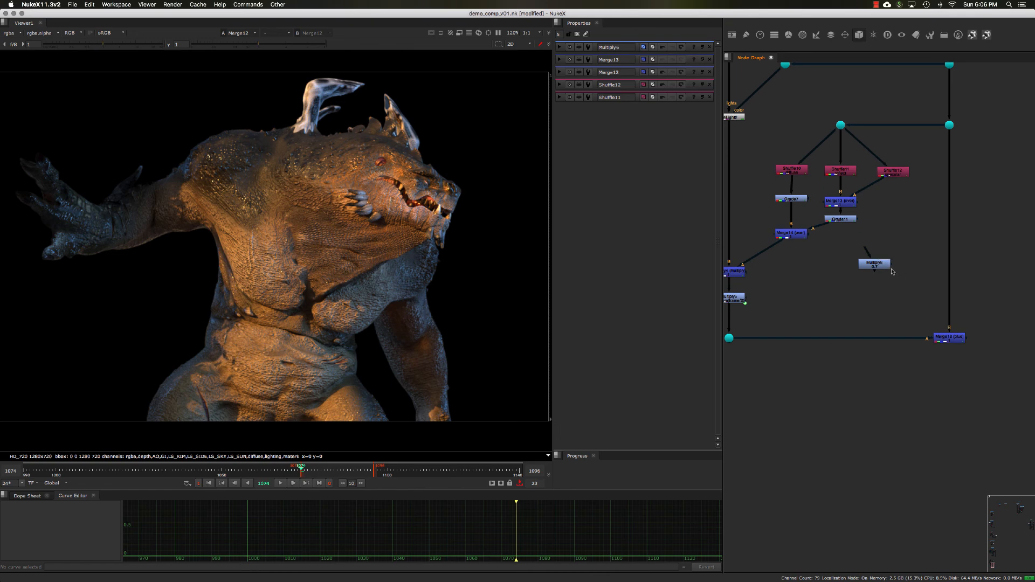
left_click_drag(883, 268, 952, 279)
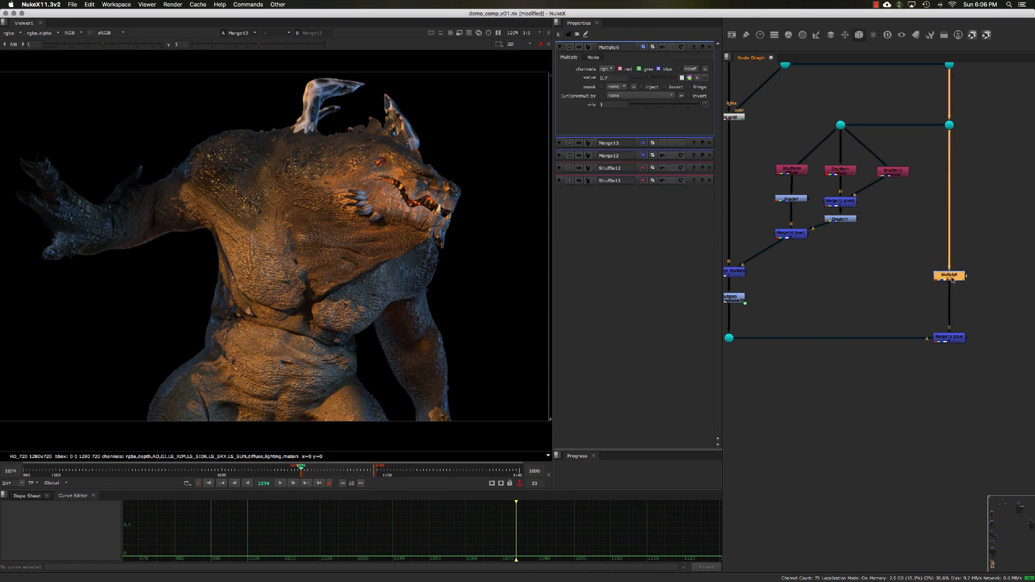
double_click(612, 78)
type("0.5")
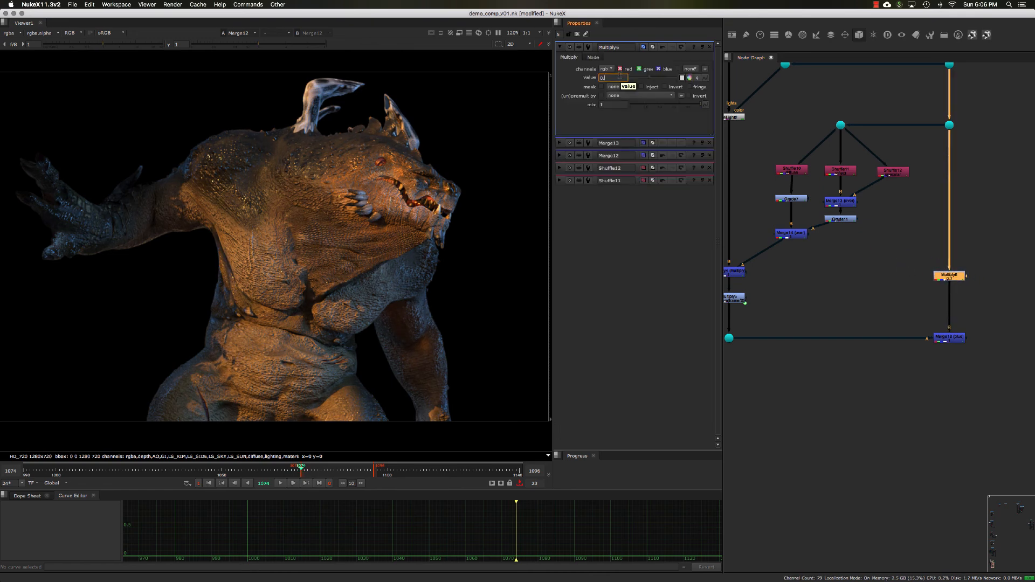
key("Return")
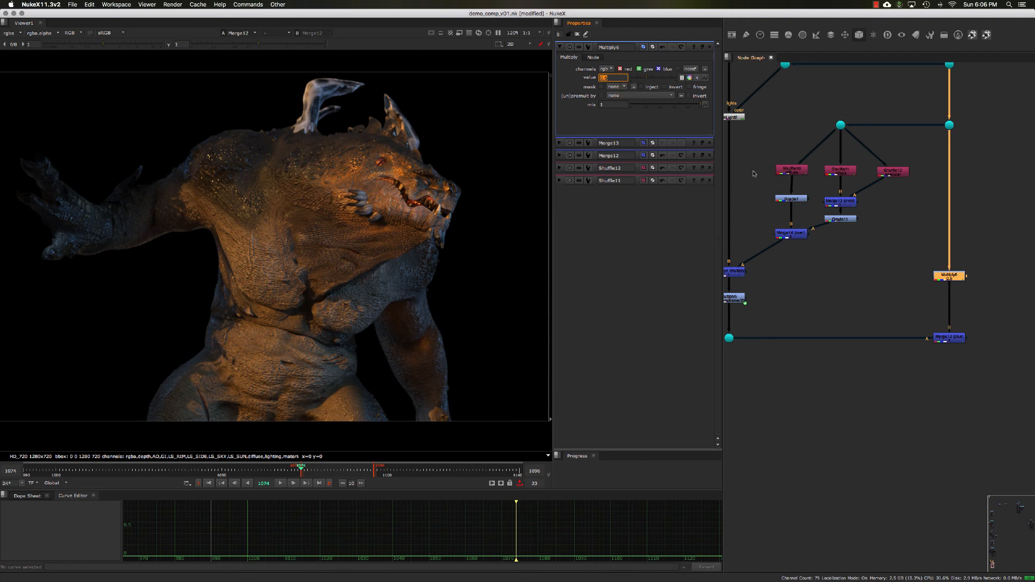
- View the final plus Merge output and save the script
left_click(930, 282)
left_click_drag(939, 277, 940, 283)
left_click_drag(892, 313, 991, 382)
key("1")
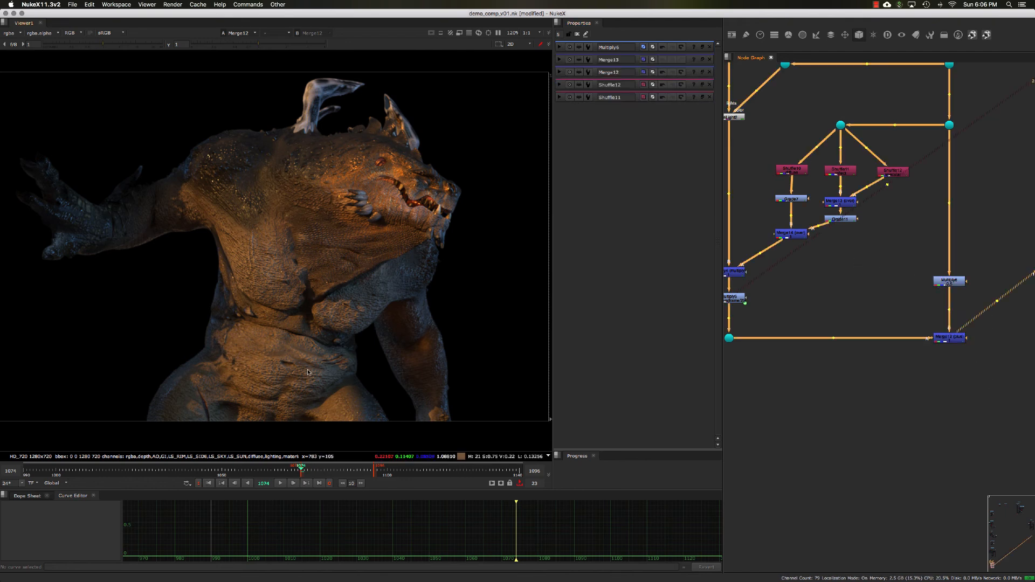
key("super+s")
- Play back and scrub the relit comp, framing the viewer on the final Merge output
left_click(281, 483)
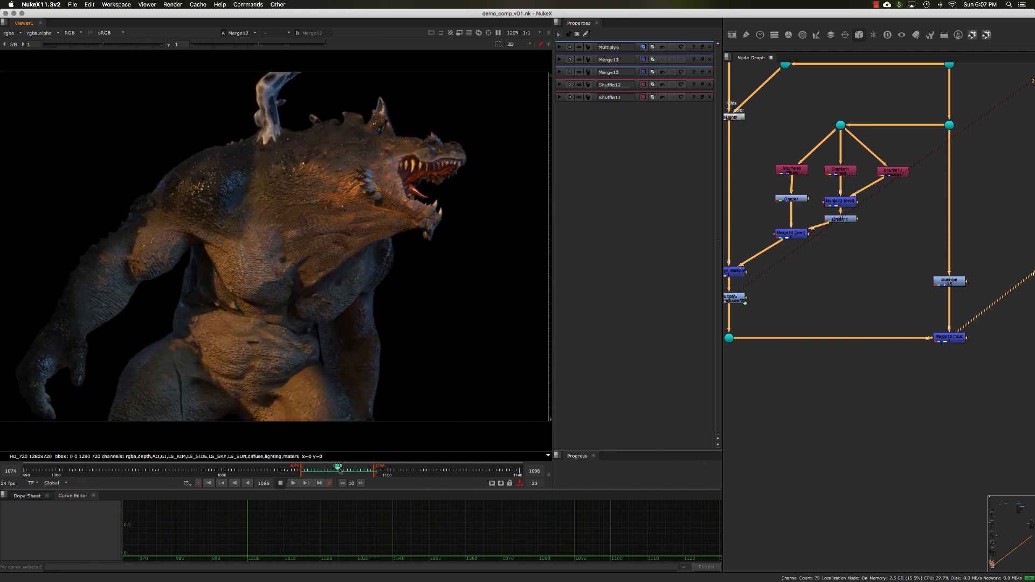
left_click_drag(339, 471, 350, 470)
middle_click_drag(759, 312, 777, 318)
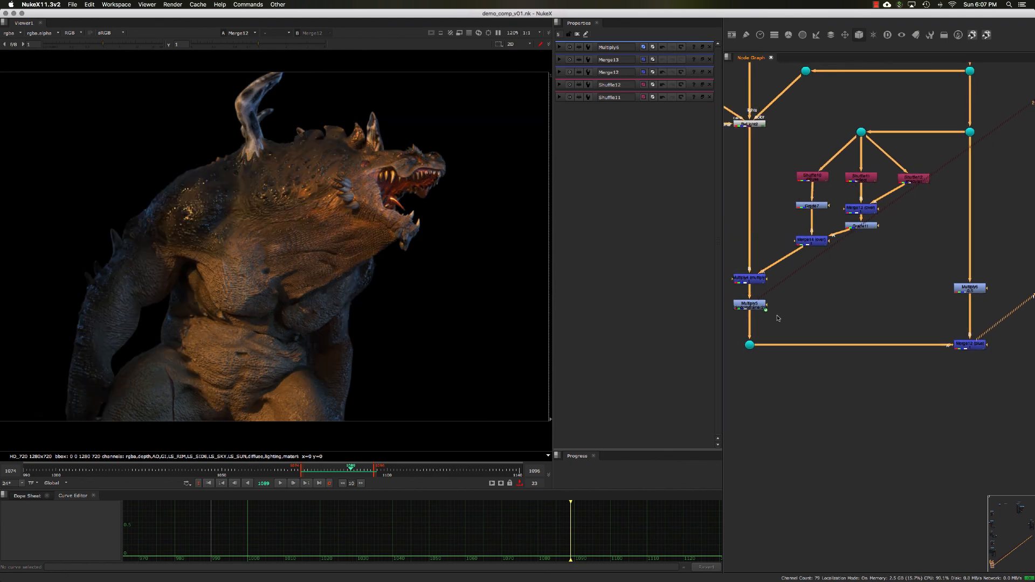
left_click_drag(766, 378, 732, 330)
key("2")
middle_click_drag(869, 307, 842, 304)
left_click_drag(875, 317, 1007, 399)
key("2")
key("f")
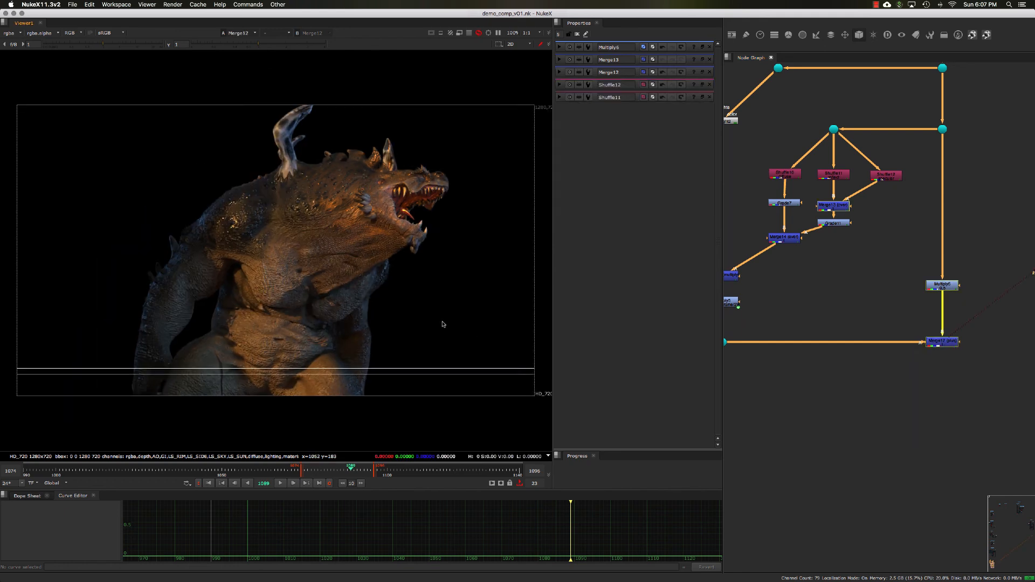
- Navigate up the node graph to the ReLight node and inspect its properties
left_click_drag(899, 317, 946, 367)
middle_click_drag(884, 294, 891, 338)
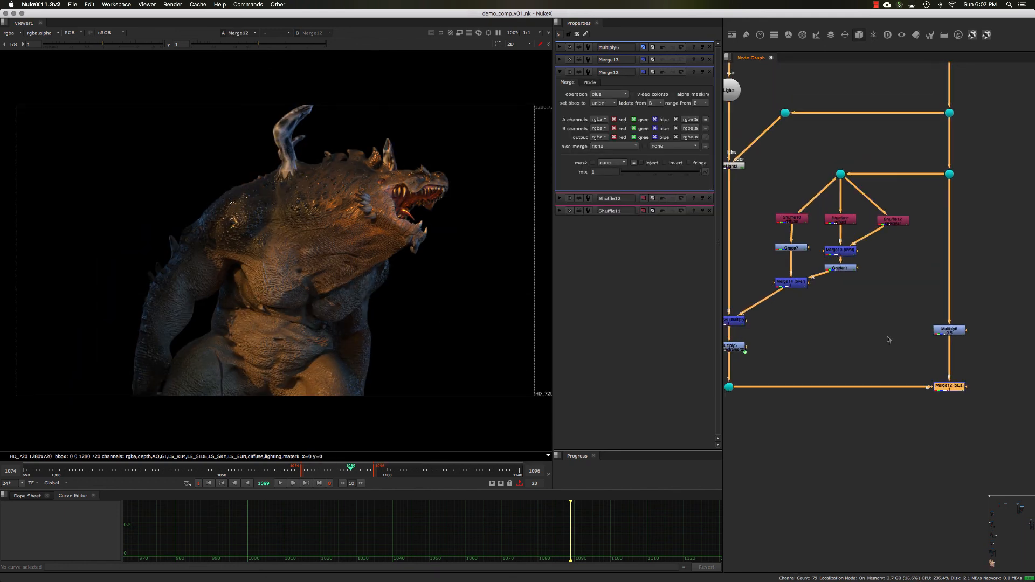
scroll(887, 336, "down", 3)
scroll(776, 212, "up", 5)
middle_click_drag(776, 211, 852, 256)
left_click(831, 237)
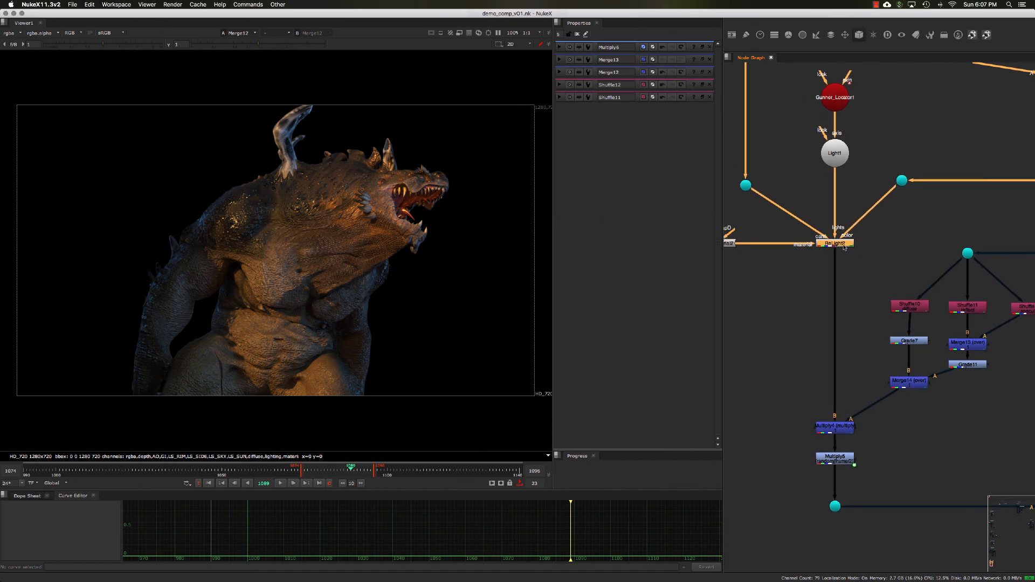
double_click(839, 241)
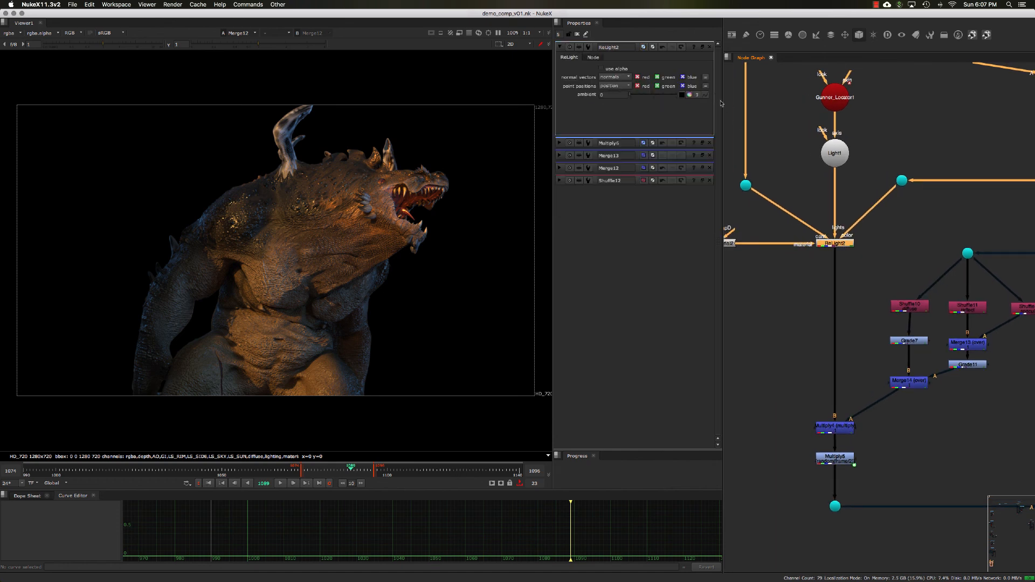
left_click(702, 47)
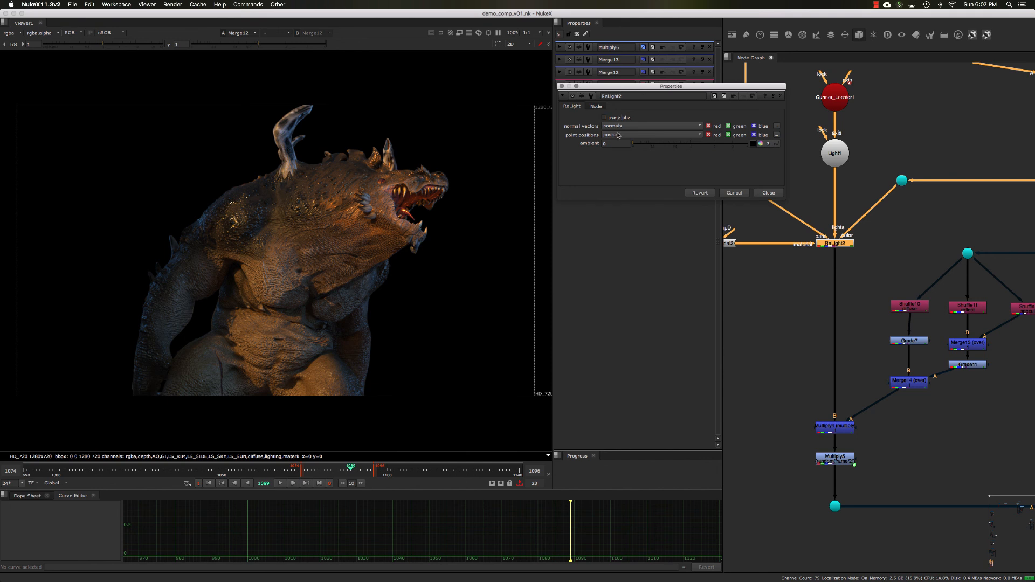
left_click(769, 193)
- Open the BasicMaterial feeding the ReLight and raise its diffuse slightly
left_click(836, 156)
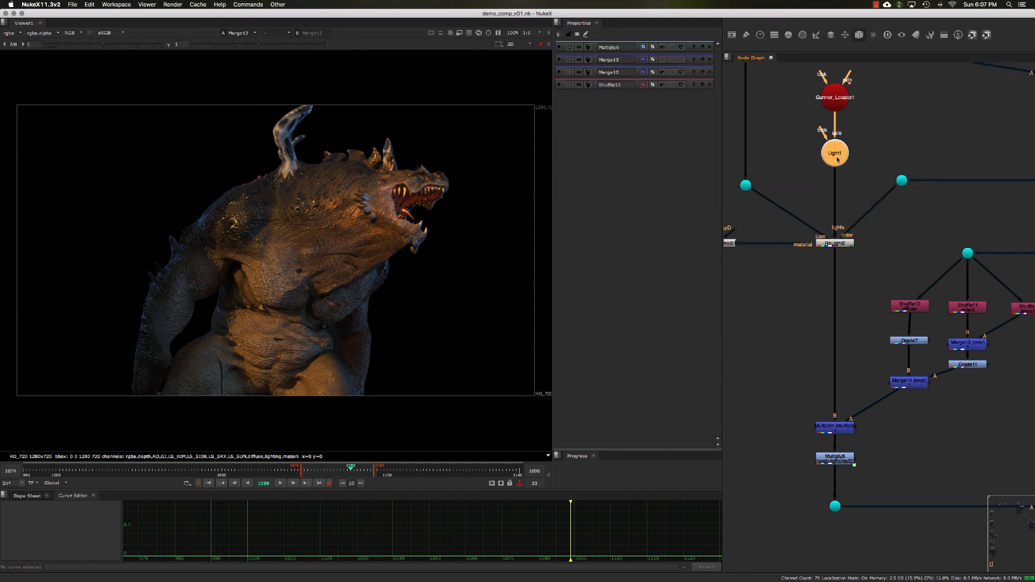
middle_click_drag(823, 177, 831, 175)
left_click(754, 185)
middle_click_drag(730, 242, 775, 253)
left_click(743, 235)
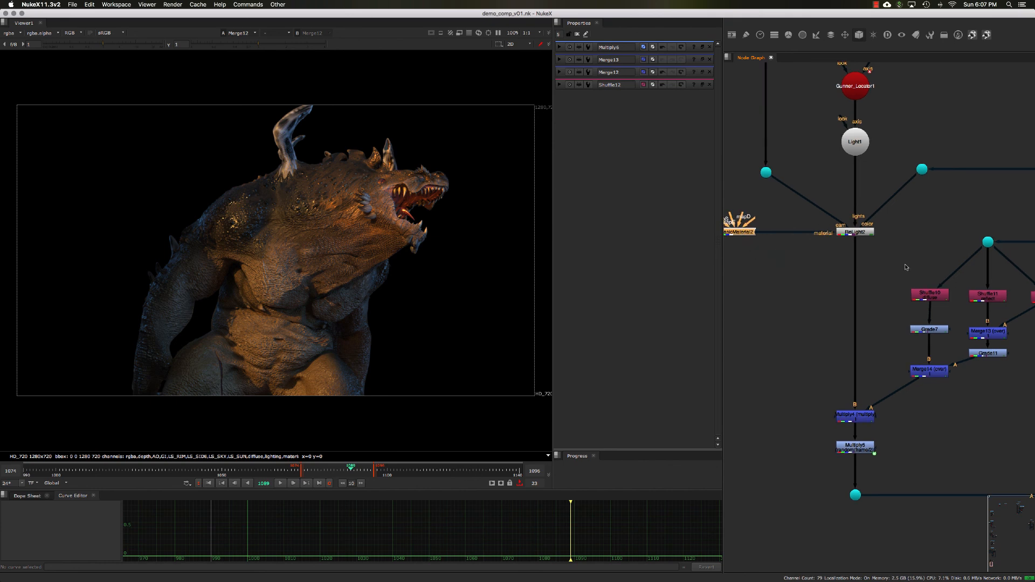
left_click_drag(898, 256, 809, 216)
key("2")
double_click(740, 230)
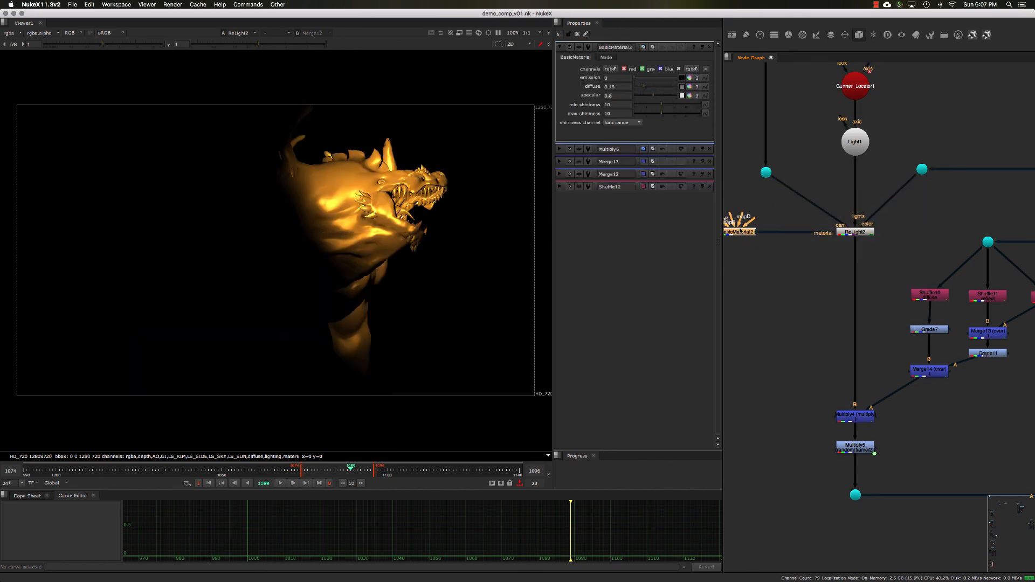
left_click(618, 86)
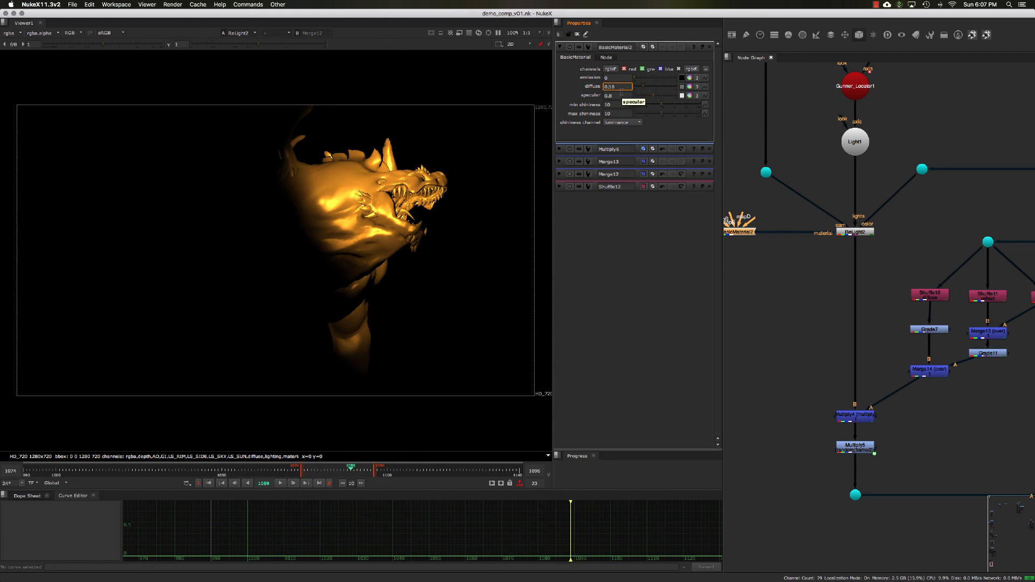
key("Up")
key("Up")
key("Down")
key("Up")
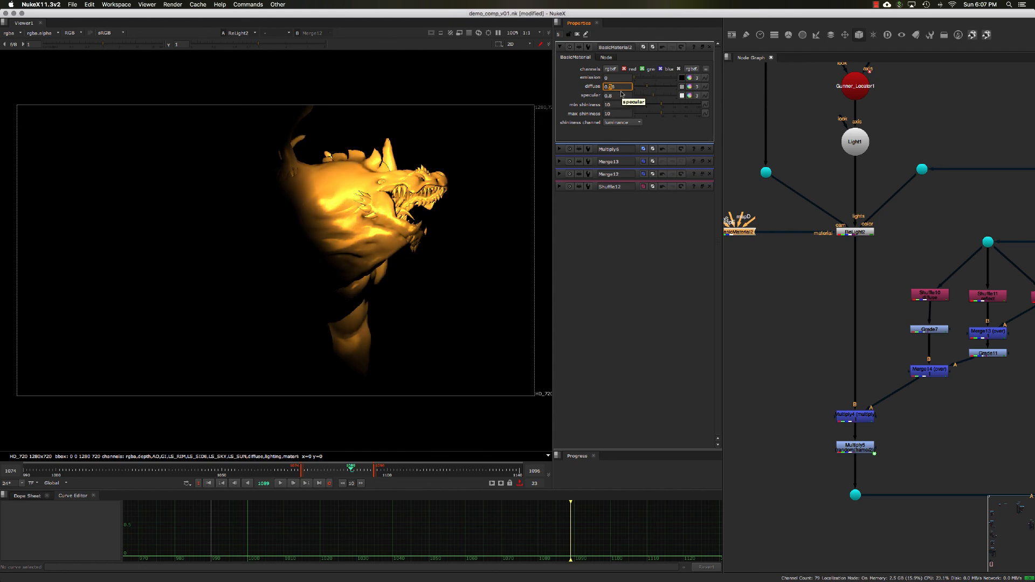
key("Down")
- Lower the BasicMaterial's specular value
left_click(620, 95)
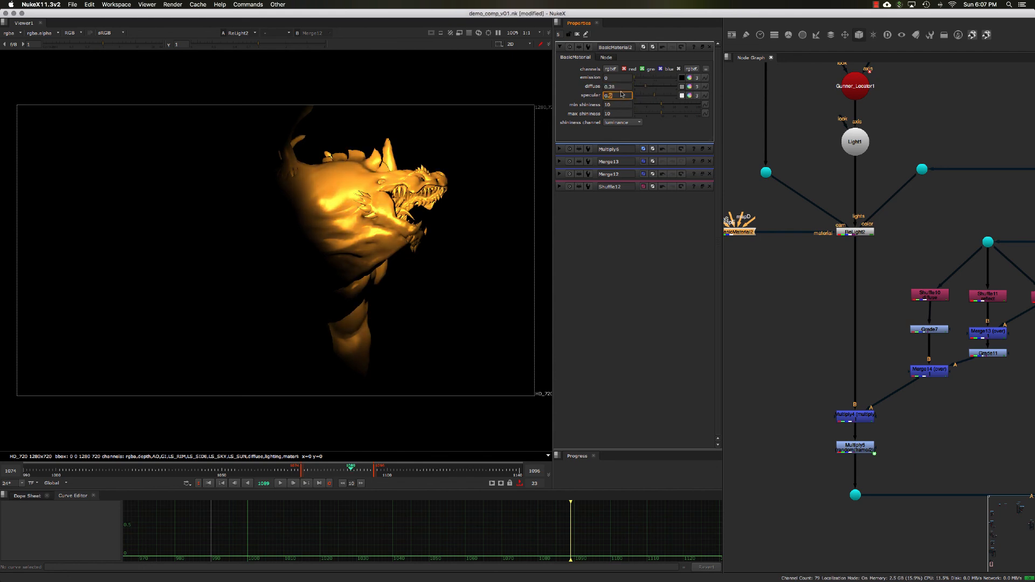
key("Down")
key("Down")
key("Down")
key("Down")
key("Down")
key("Tab")
key("Tab")
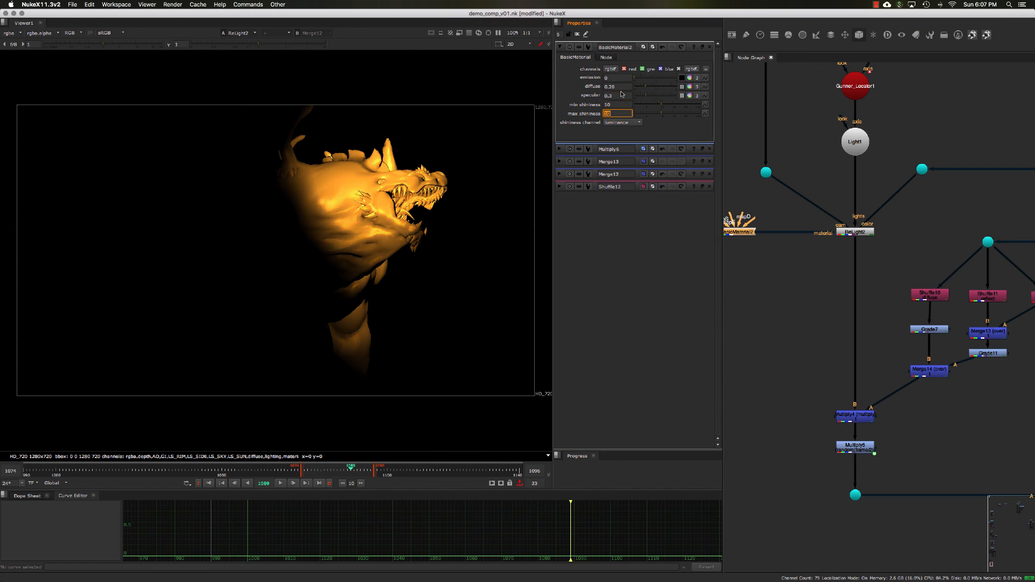
key("shift+Tab")
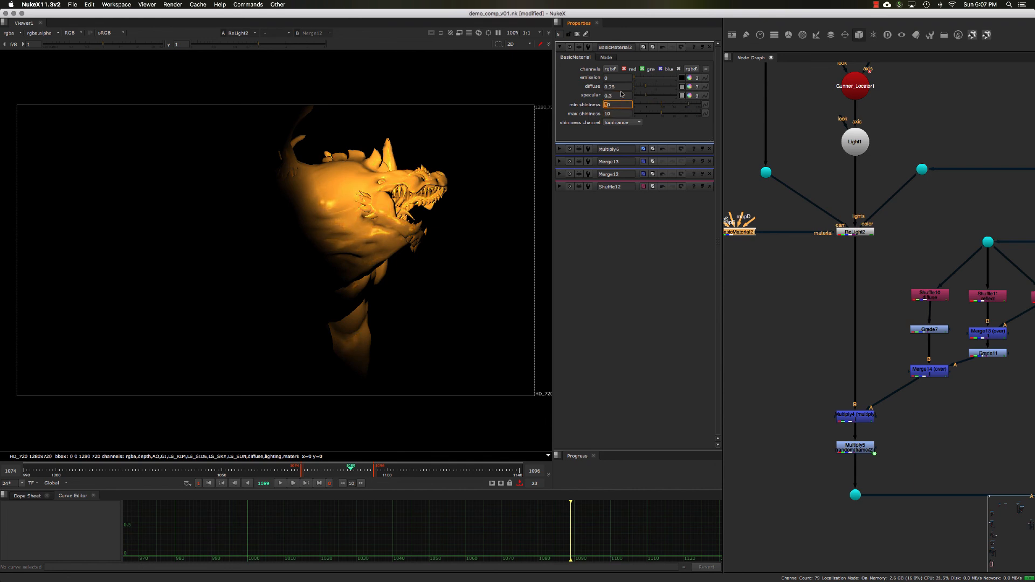
key("Tab")
- Compare the Multiply4 output with the final plus Merge in the viewer
left_click(822, 365)
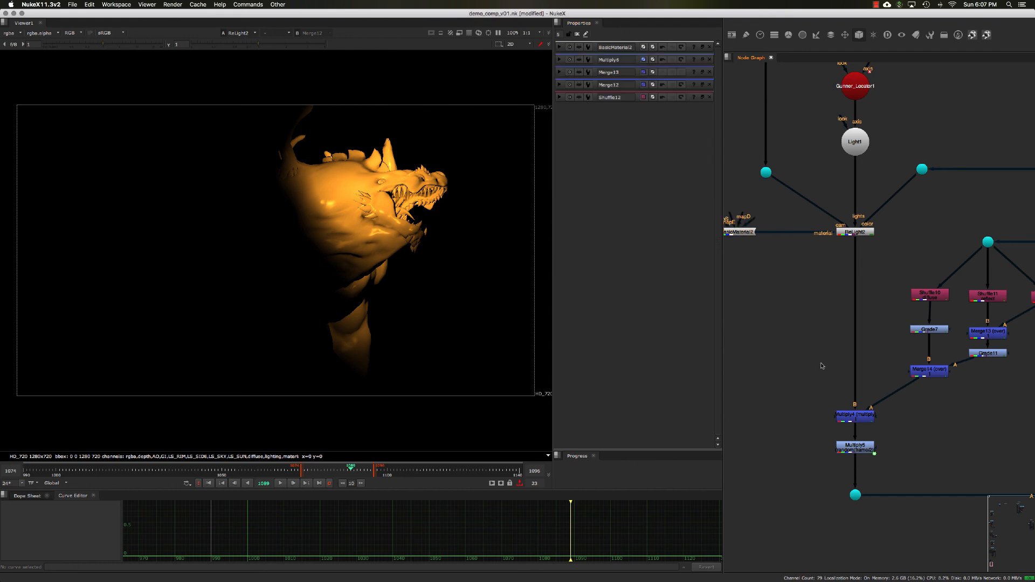
middle_click_drag(835, 414, 828, 405)
left_click(846, 410)
key("1")
left_click(926, 423)
middle_click_drag(926, 424, 765, 335)
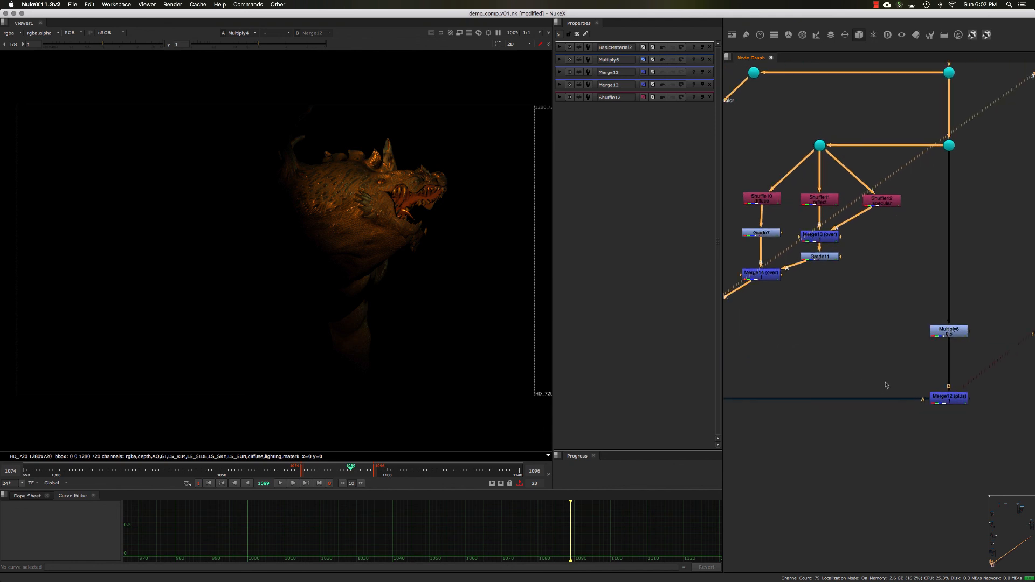
key("1")
left_click(947, 399)
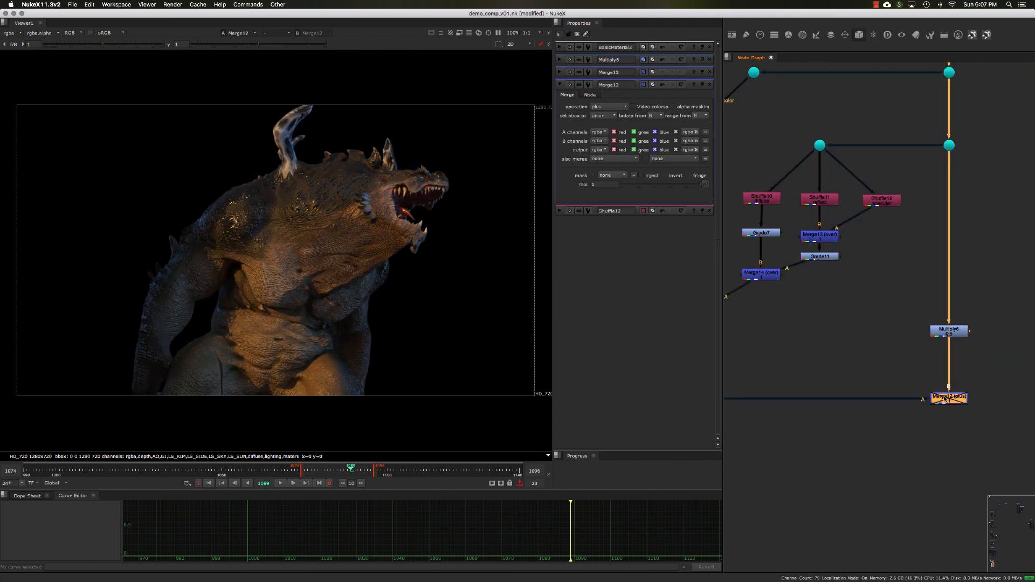
- Examine the node graph around the ReLight and the graded pass branches
left_click(857, 304)
middle_click_drag(802, 173, 835, 231)
middle_click_drag(760, 202, 842, 292)
left_click(787, 235)
scroll(826, 271, "up", 3)
left_click(745, 254)
left_click(876, 252)
scroll(846, 291, "down", 2)
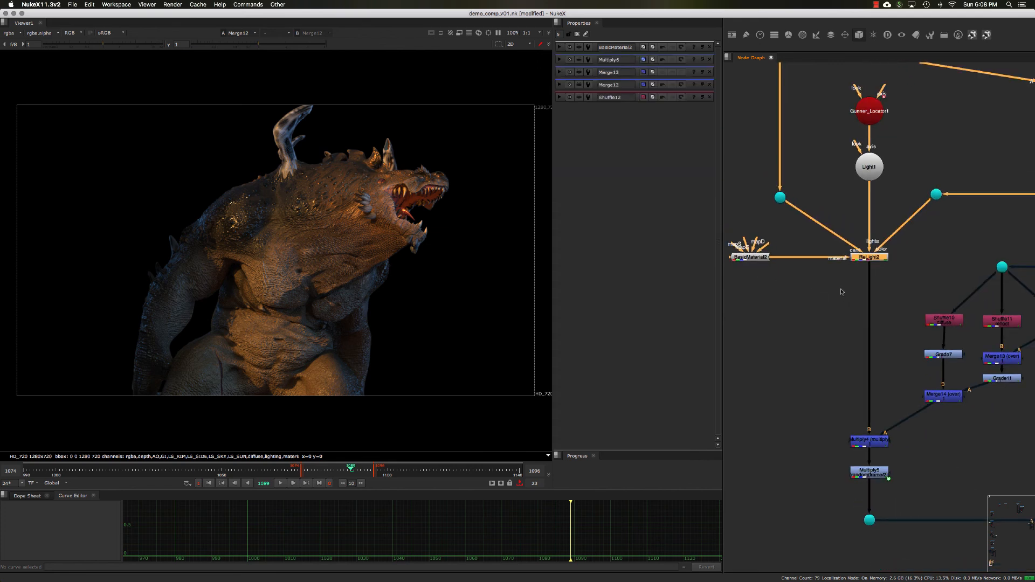
scroll(829, 299, "down", 5)
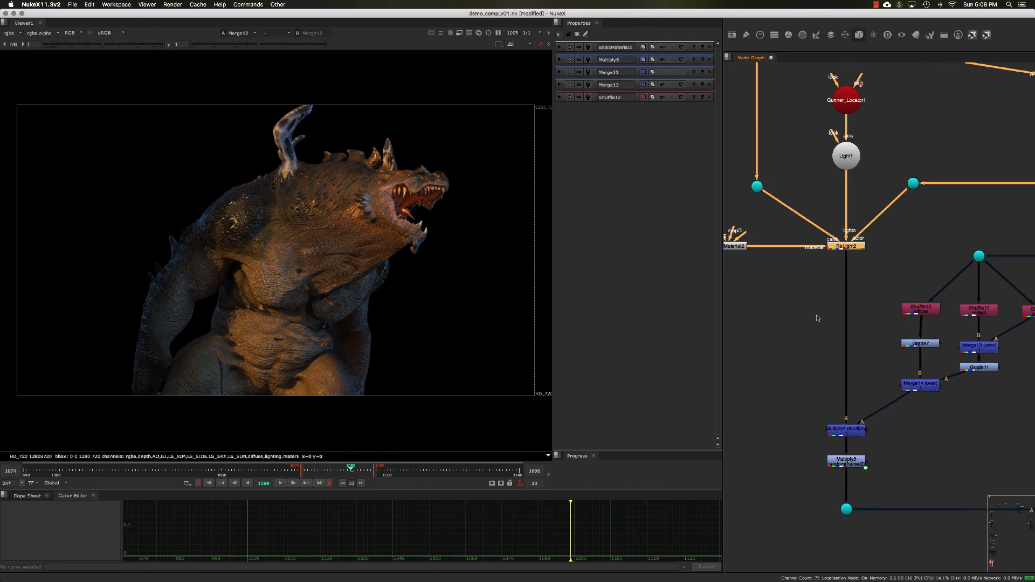